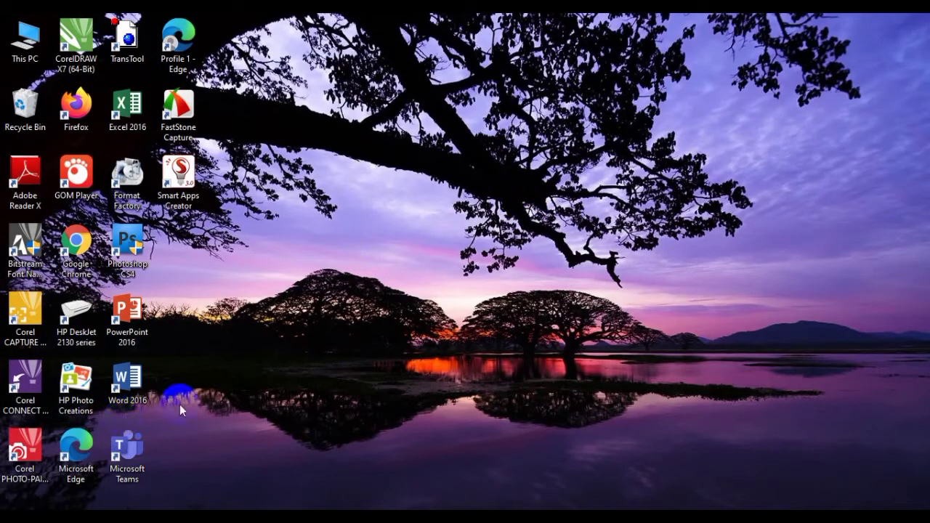
Start Microsoft Edge, show the signed-in account's details on the Office 365 home page and launch Teams
left_click(77, 460)
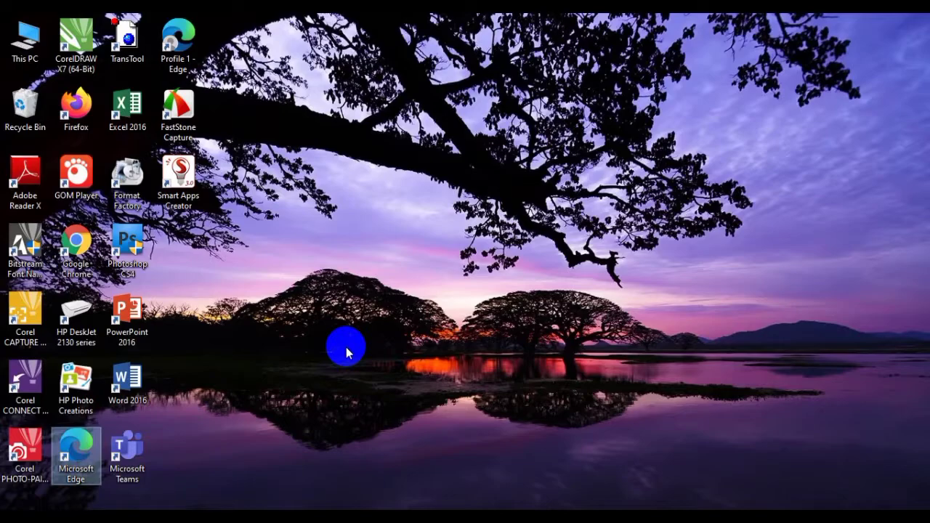
double_click(76, 447)
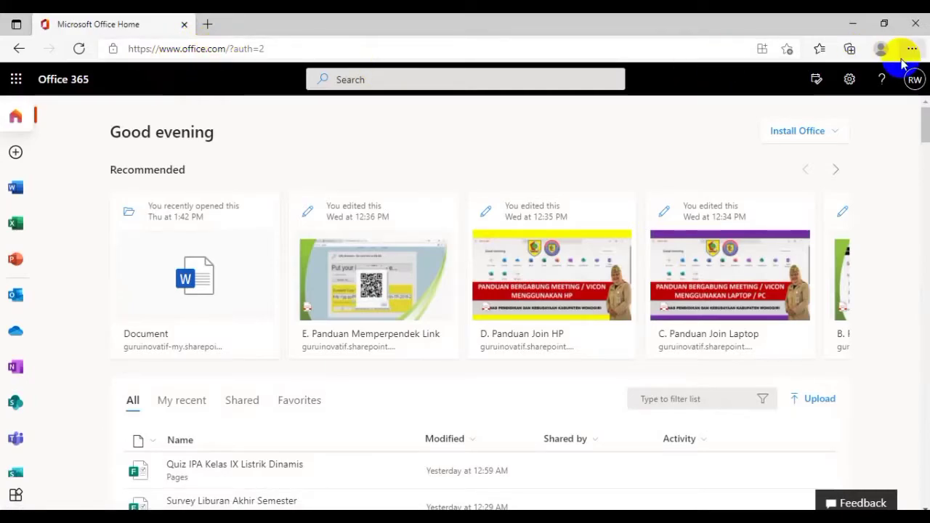
left_click(913, 81)
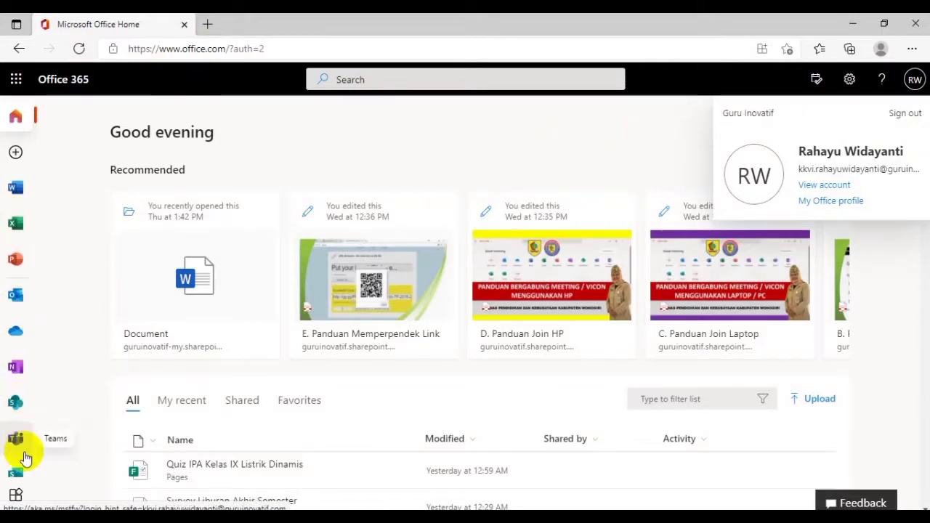
left_click(16, 441)
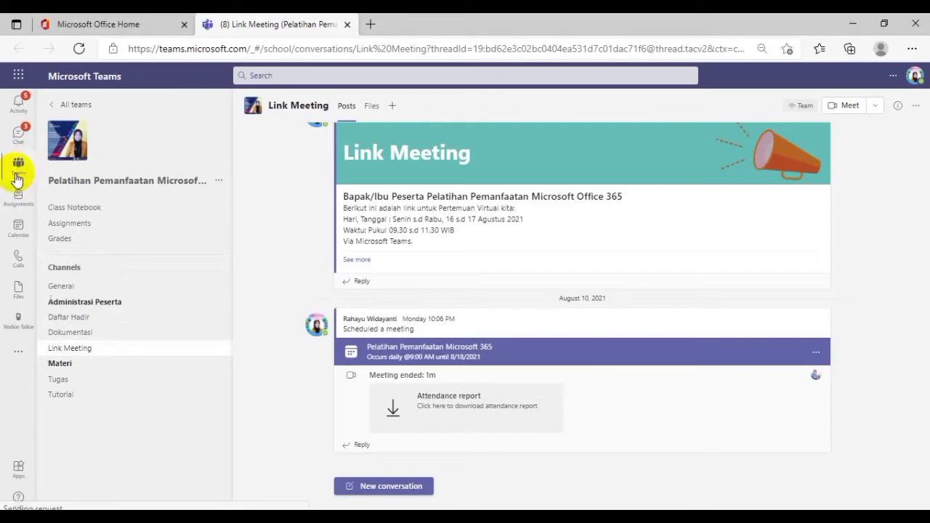
Start creating a new team of the Class type from the overview of all teams
left_click(18, 169)
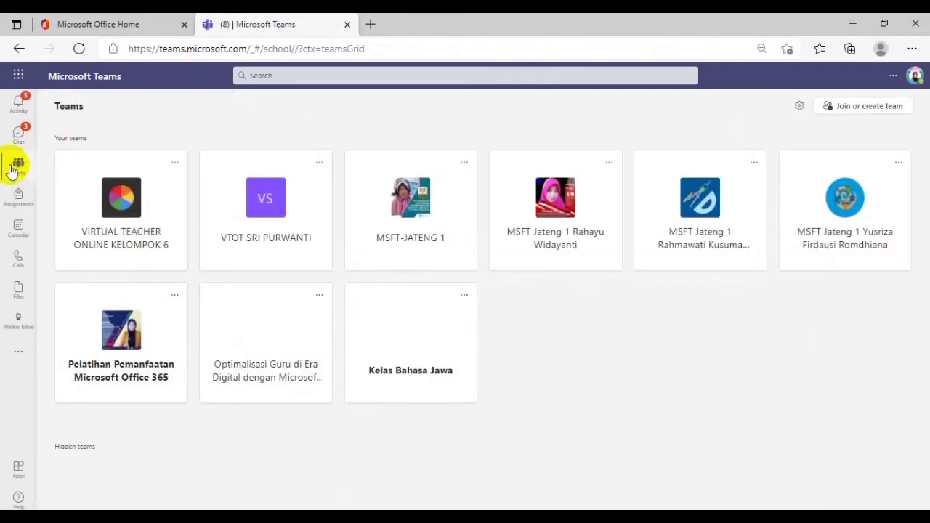
left_click(863, 105)
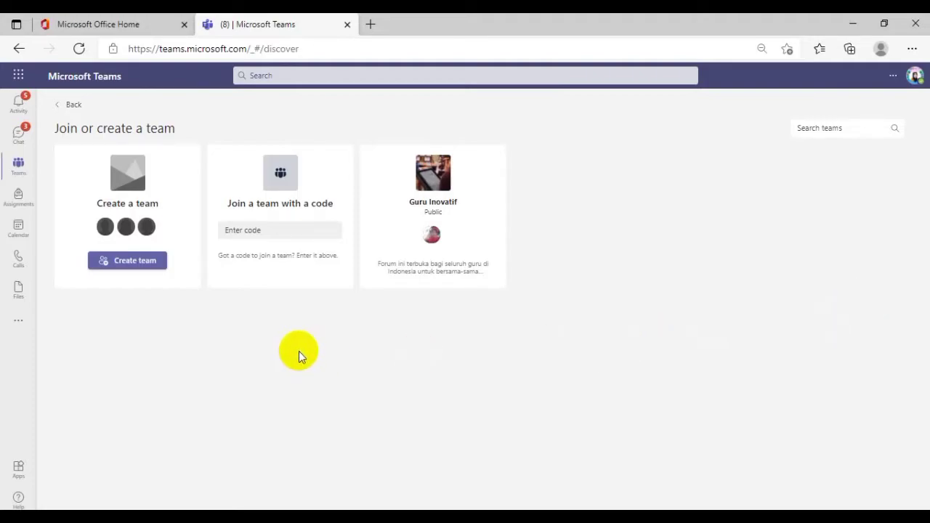
left_click(131, 265)
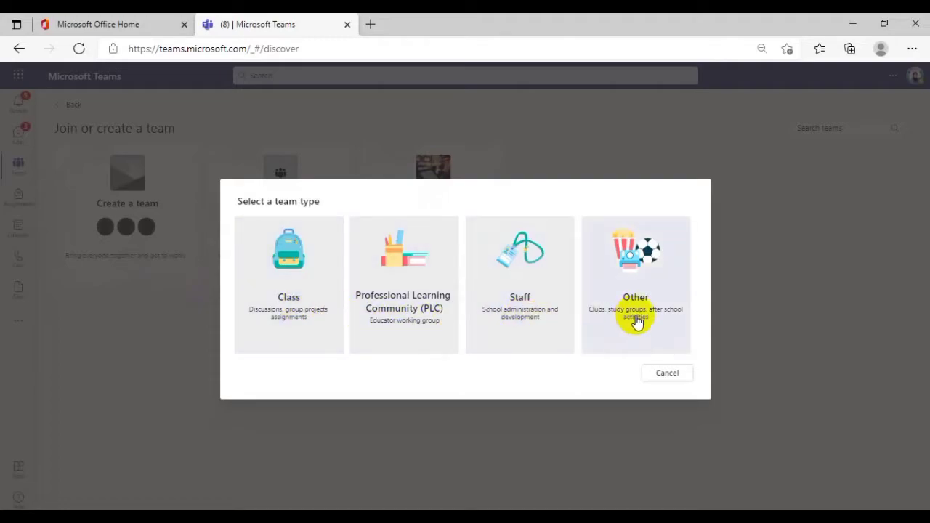
left_click(298, 279)
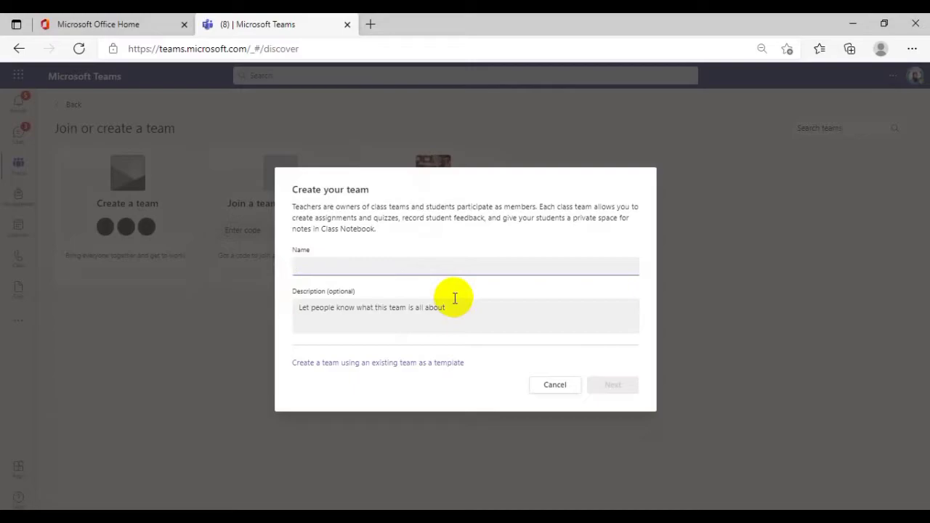
Name the new class team "IPA Kelas IX A" followed by the teacher's full name
type("IPA K")
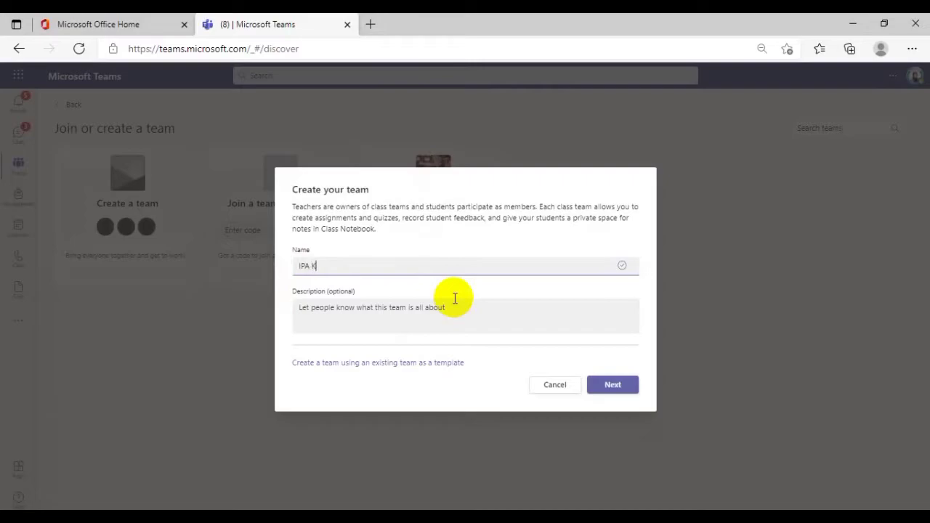
type("elas IX A")
type("Rahayu Widayanti")
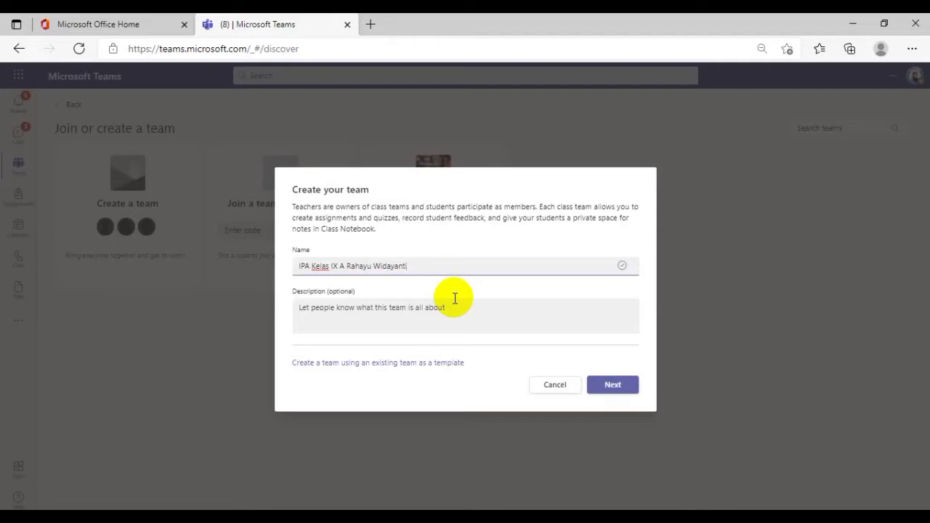
Enter the description "Kelas Mata Pelajaran IPA Bersama Ibu" followed by the teacher's full name and "S.Si., M.Pd.", and submit the team details
left_click(352, 316)
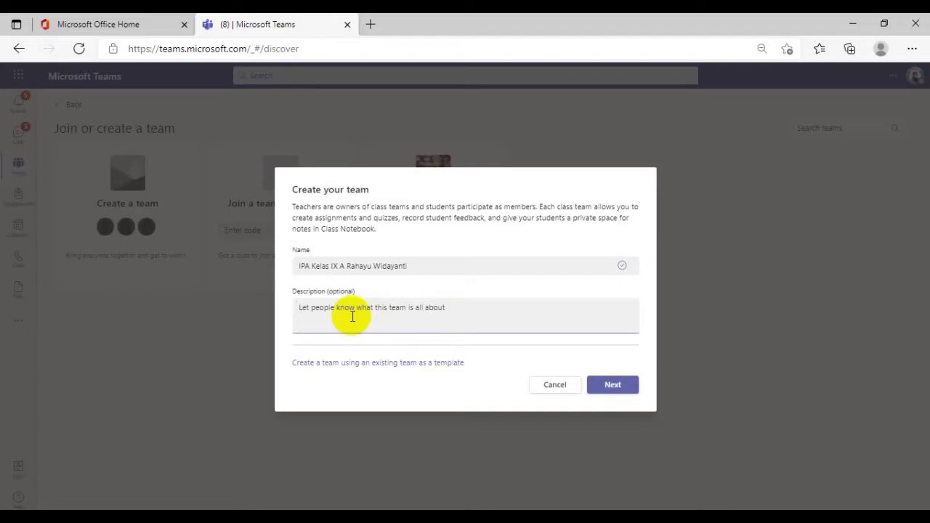
type("Ke")
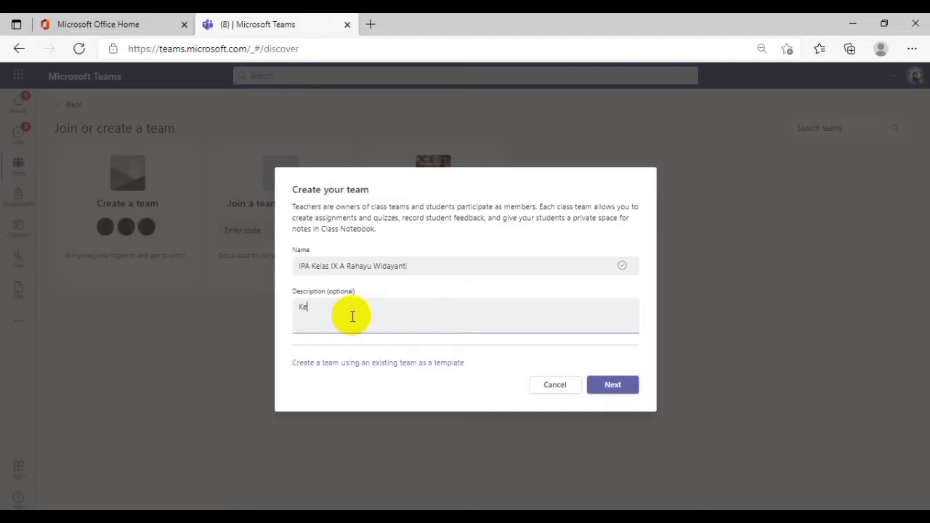
type("las Mata Pelajaran IPA 8ersama Ibu Rah")
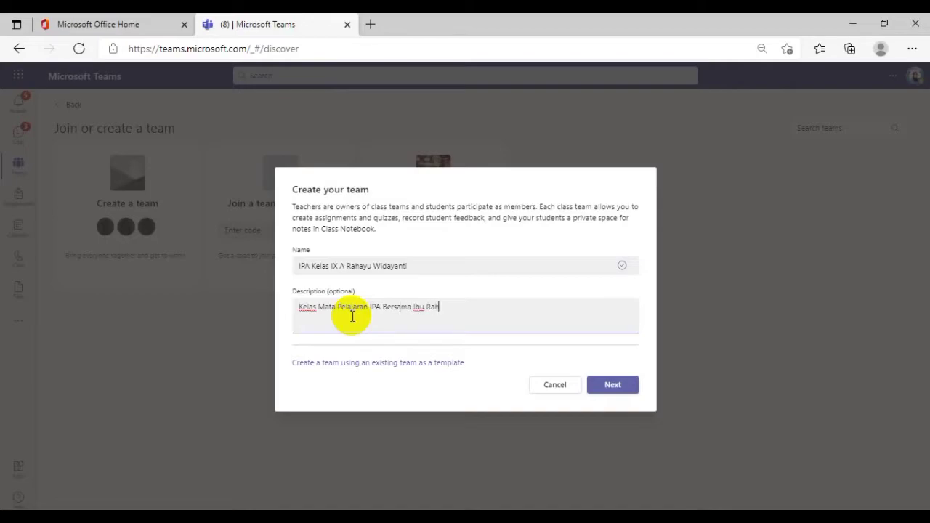
type("ayu Widayanti, S.Si., M.Pd.")
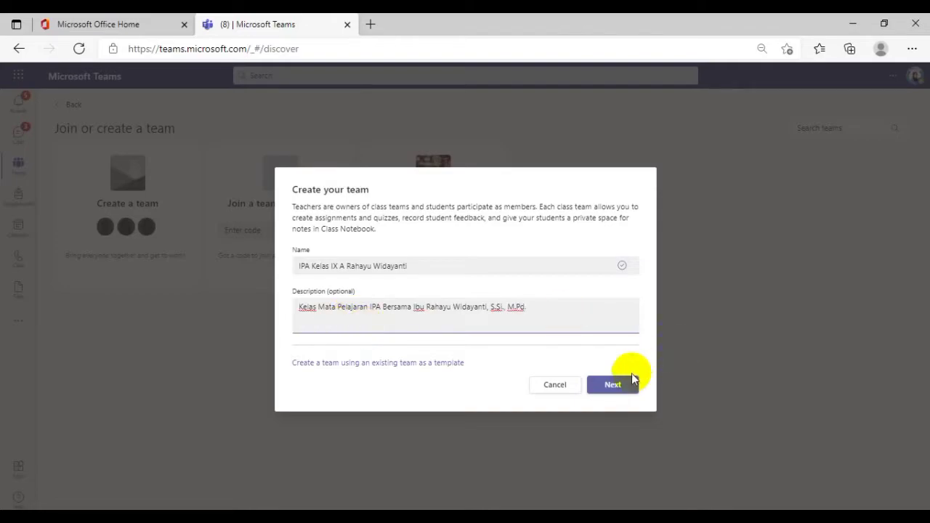
left_click(613, 387)
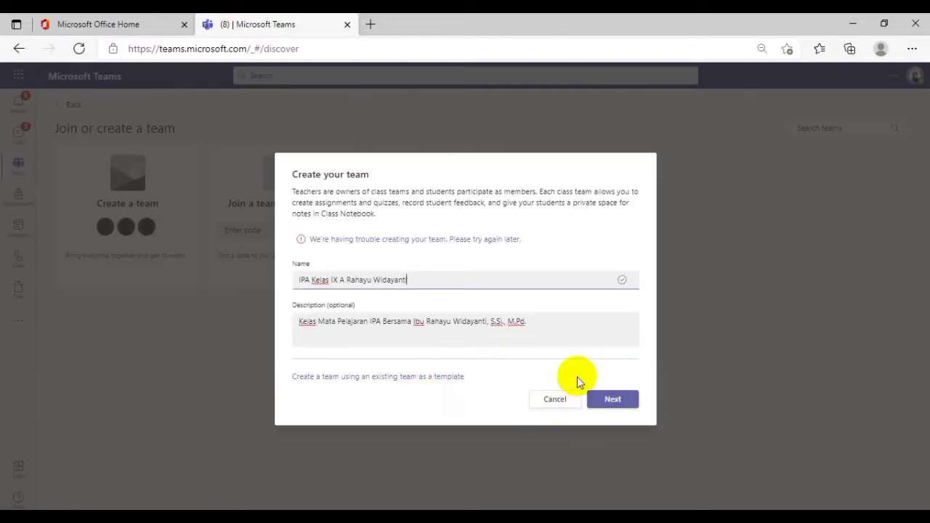
left_click(624, 408)
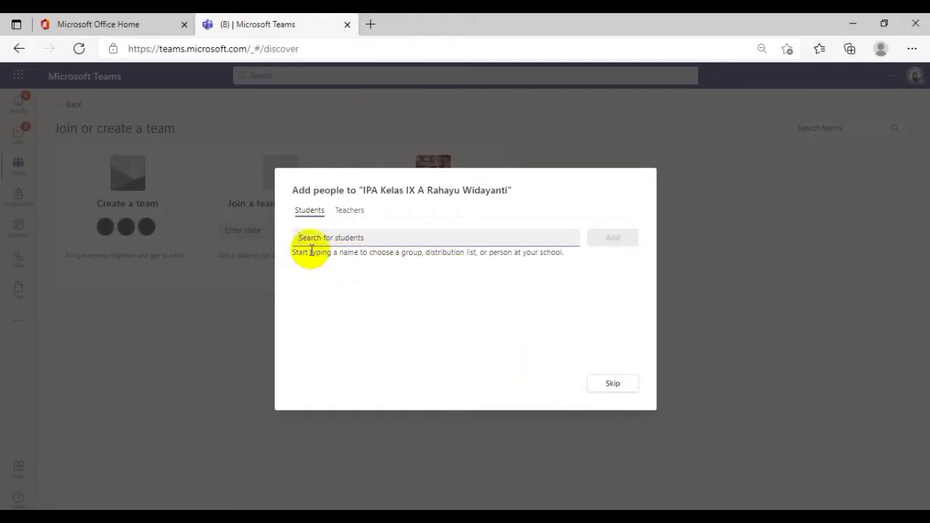
Find three students by name, choosing the first match for each, and add them together to the class team
type("sa")
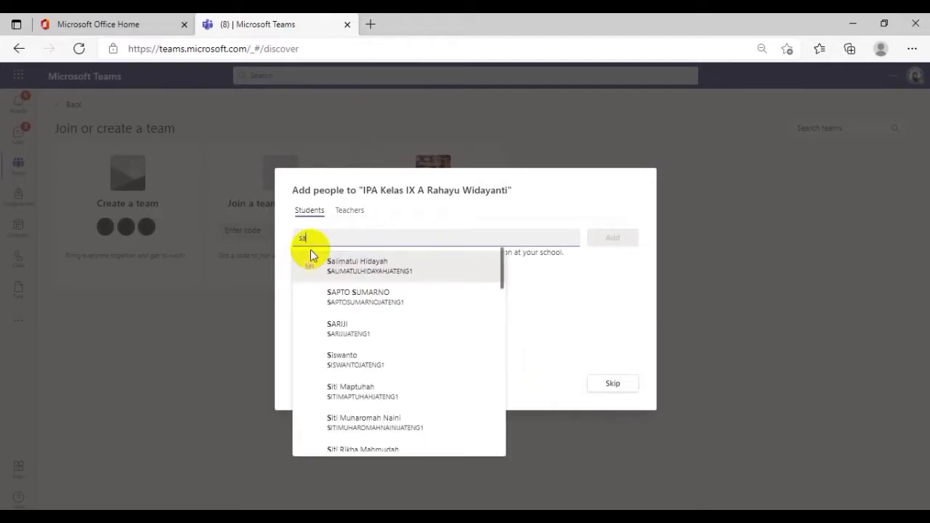
type("nto")
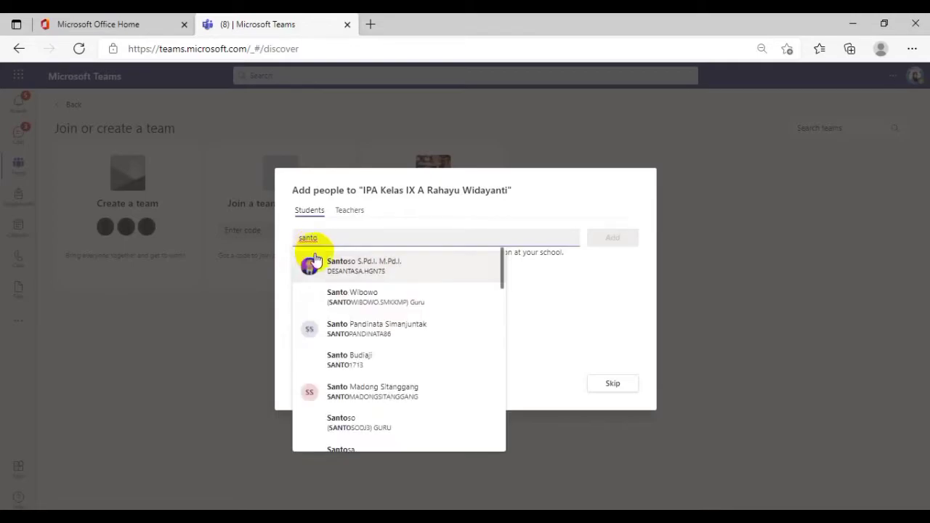
type("s")
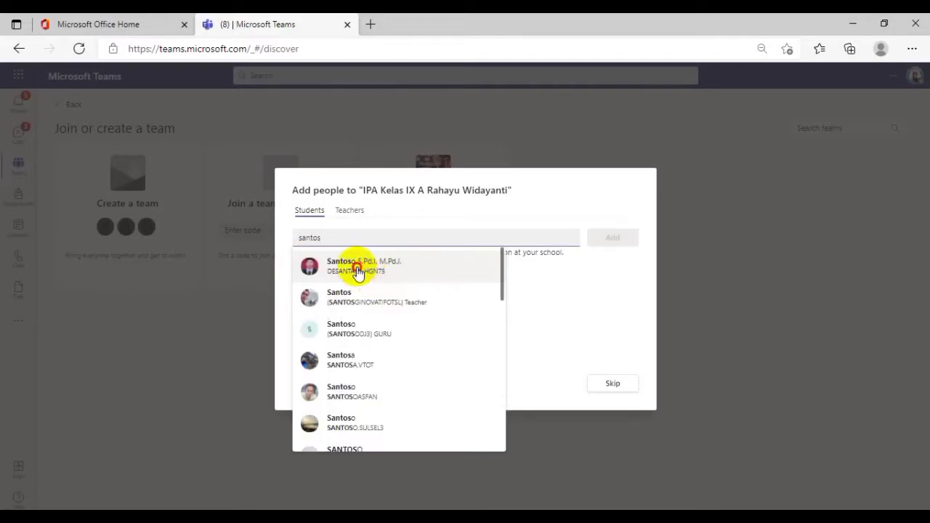
left_click(357, 266)
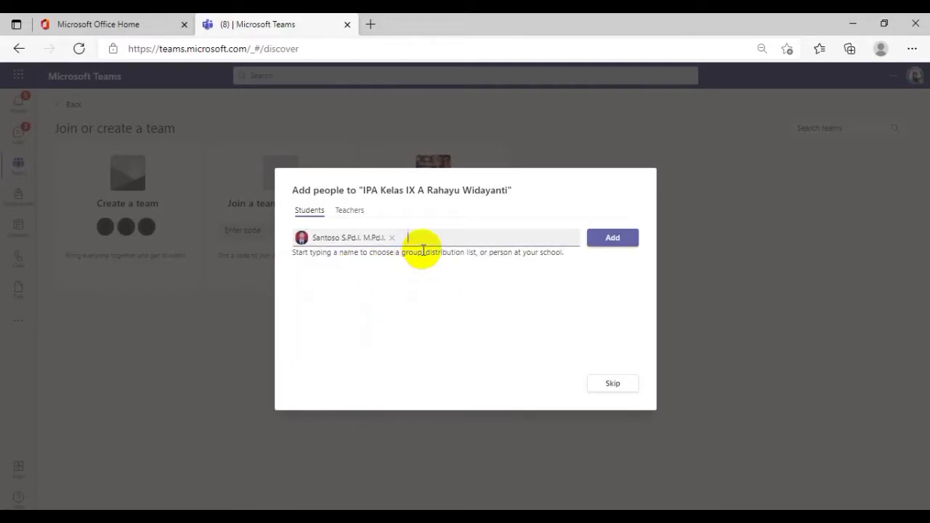
type("h")
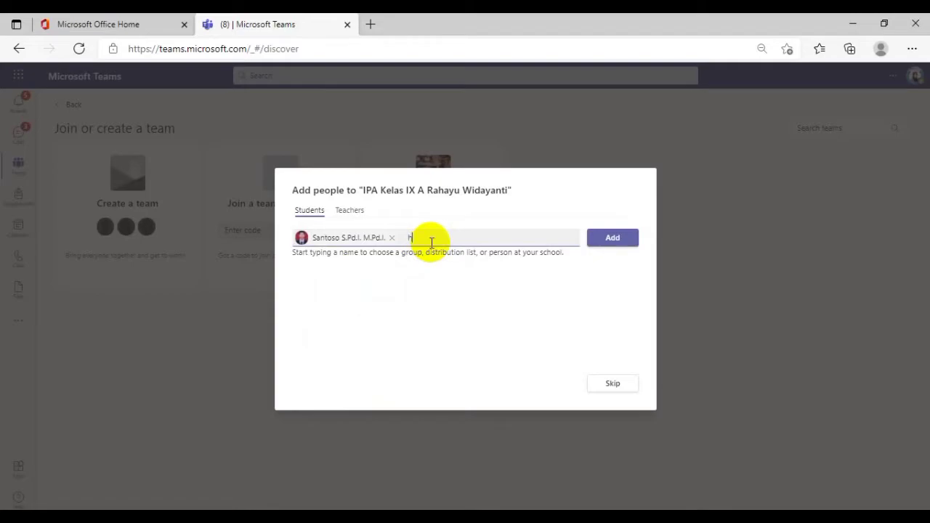
type("ati")
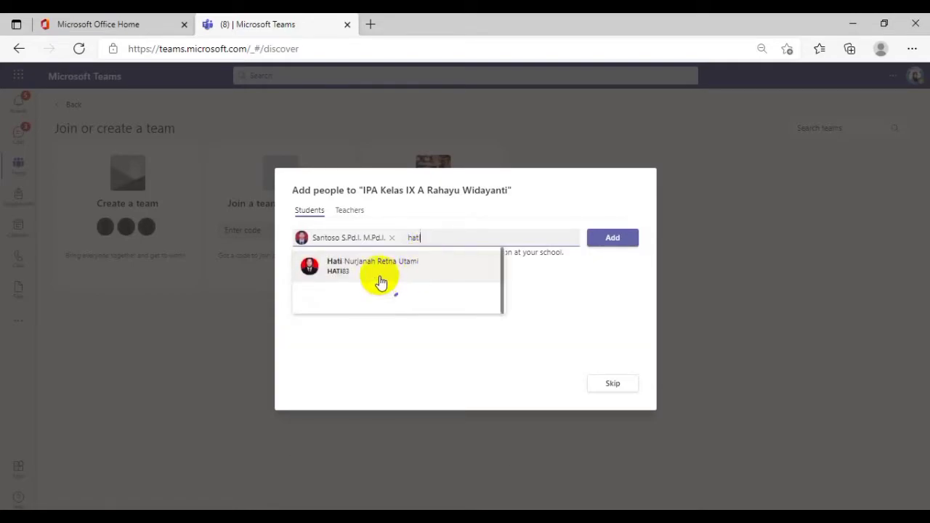
left_click(380, 272)
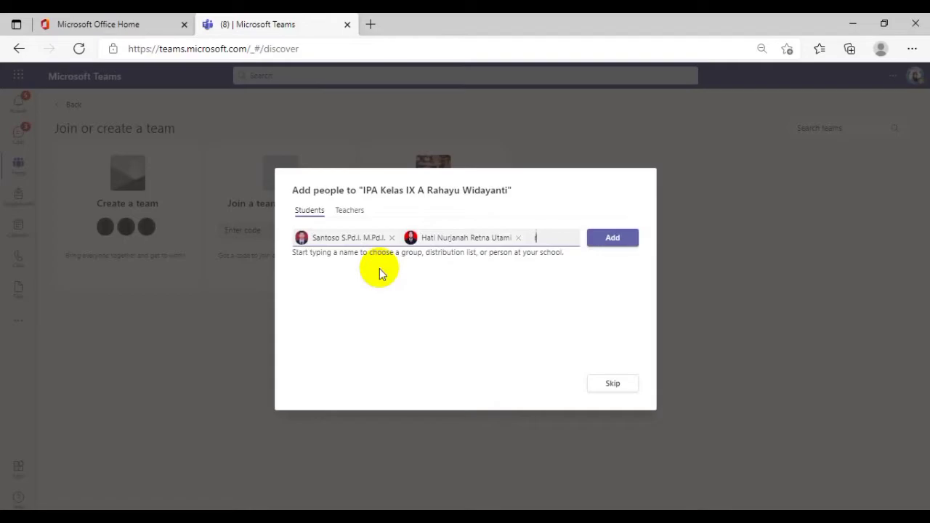
type("rahma")
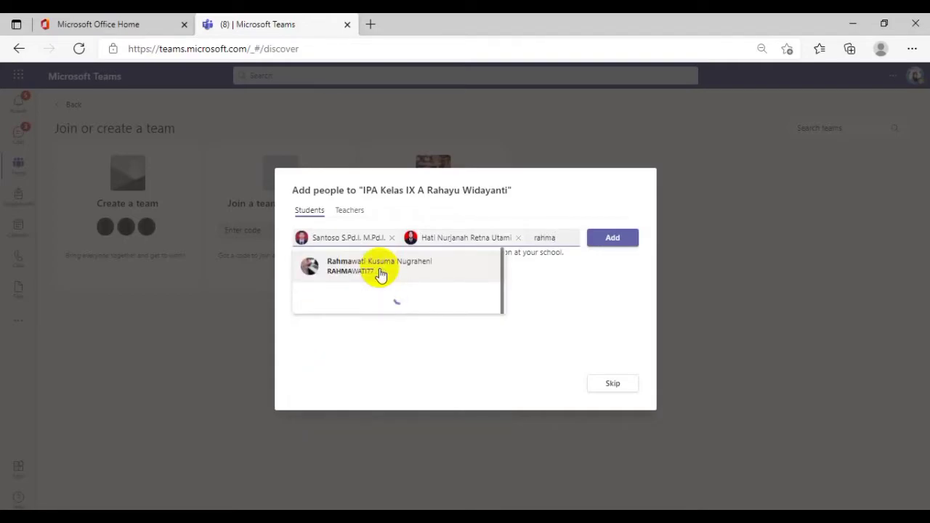
left_click(380, 272)
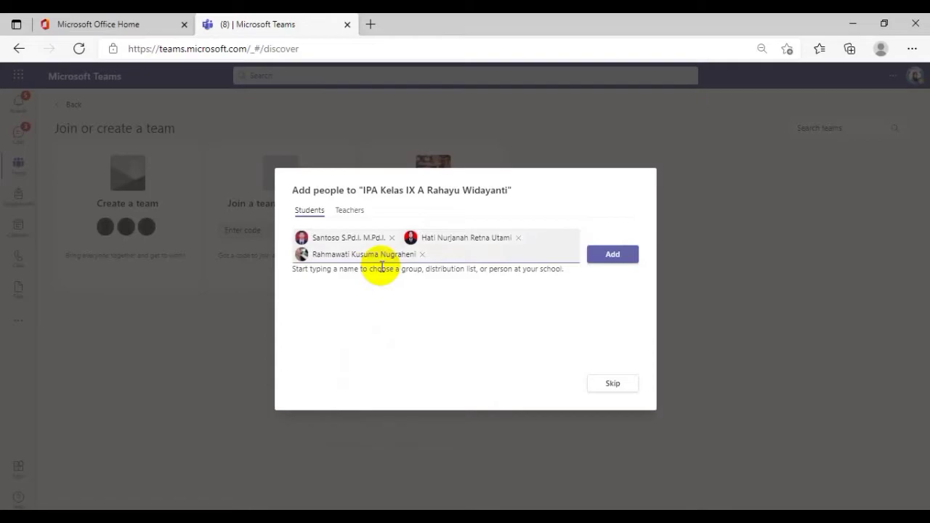
left_click(612, 256)
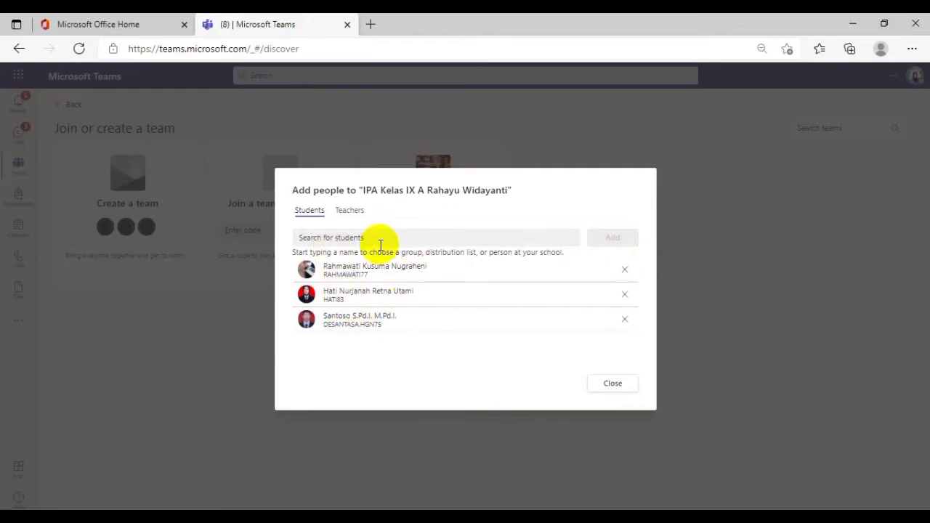
Check the teacher-adding option, return to the student list and finish adding people to the team
left_click(349, 211)
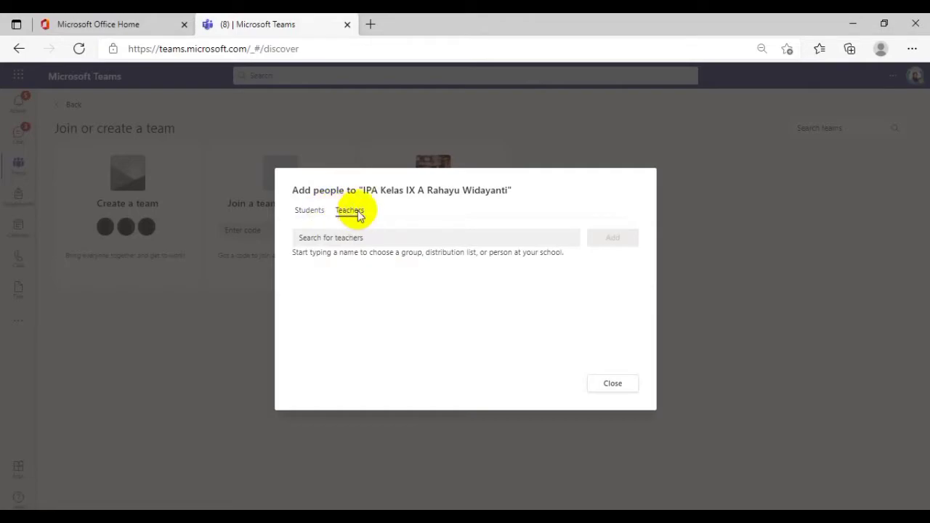
left_click(341, 244)
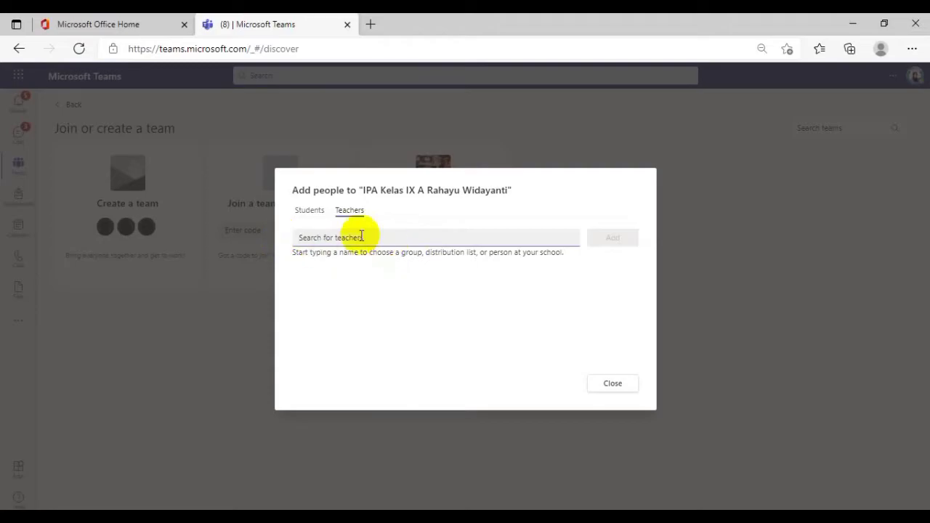
left_click(311, 212)
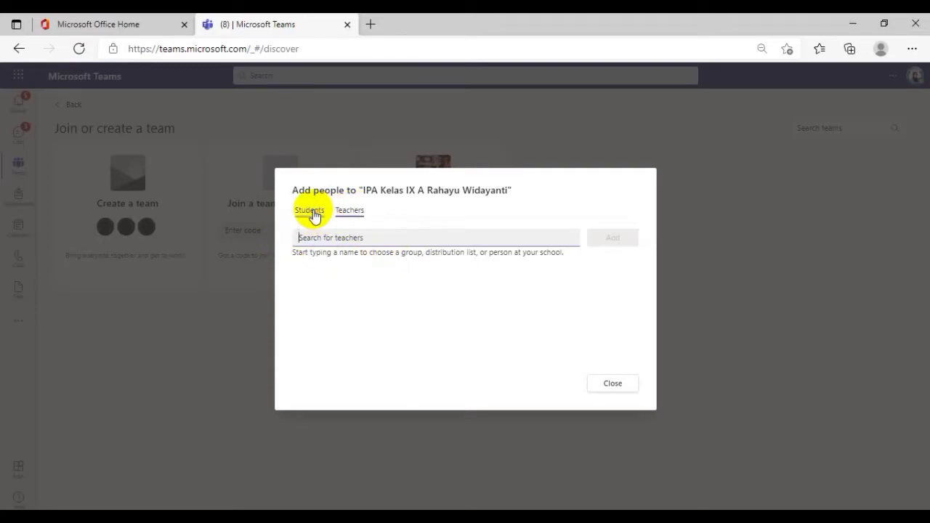
left_click(616, 385)
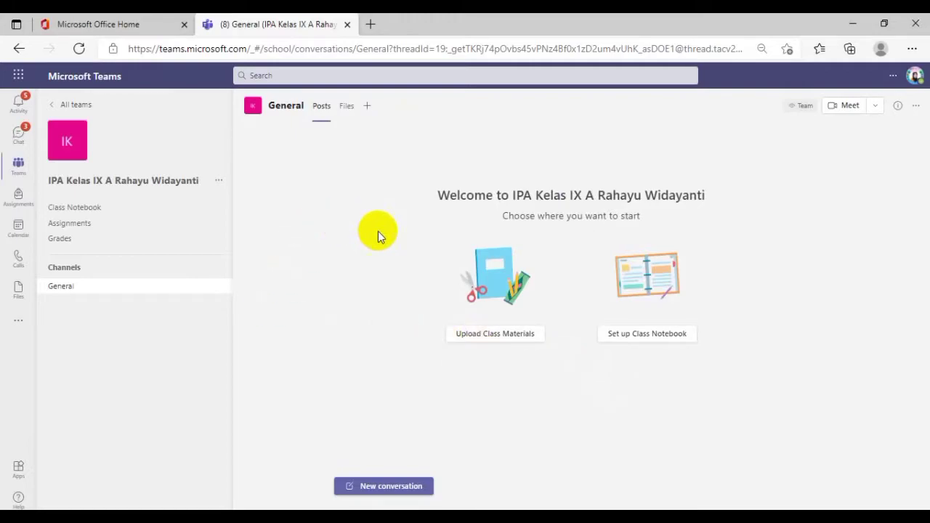
Change the class team's picture to the purple telescope avatar and save the update
left_click(79, 155)
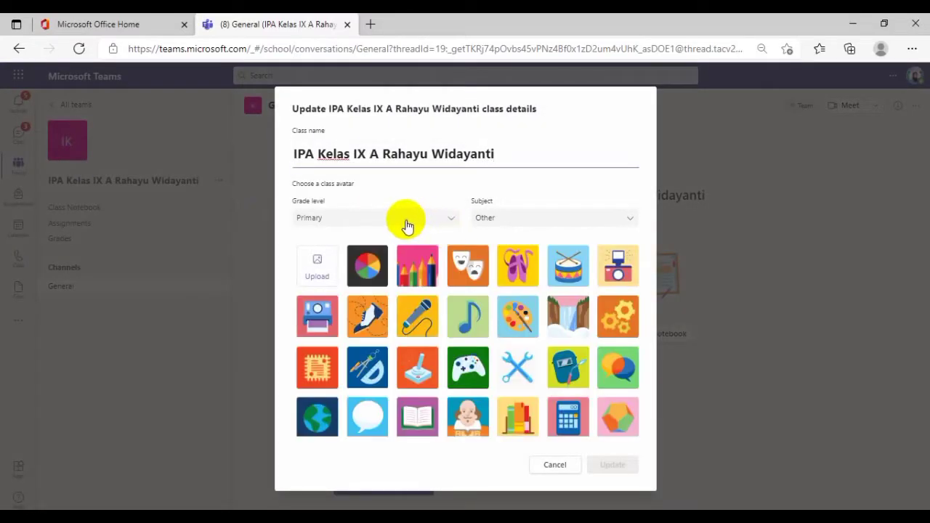
scroll(633, 407, "down", 1)
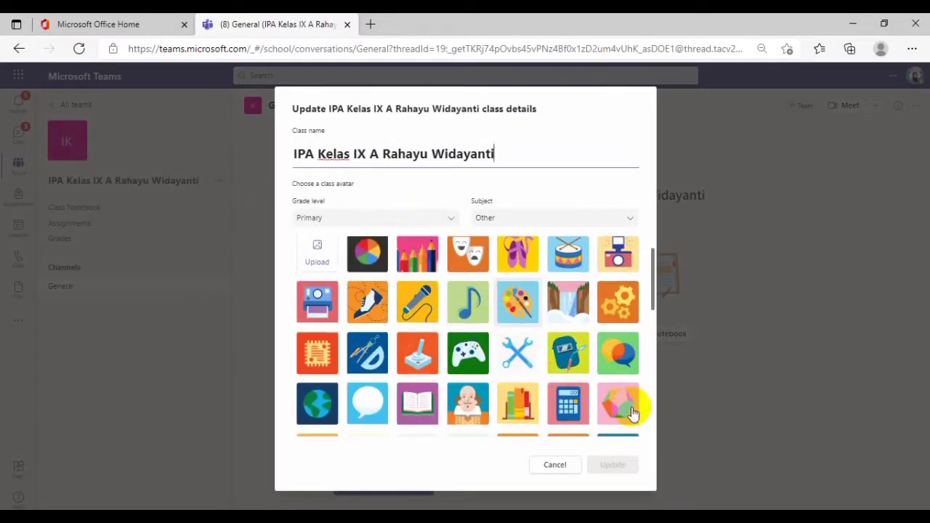
scroll(506, 396, "down", 1)
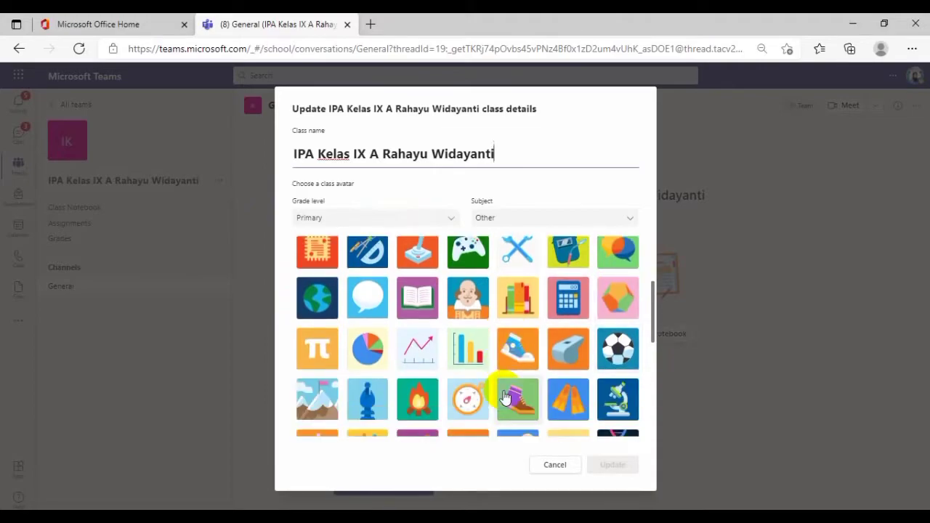
scroll(506, 396, "down", 1)
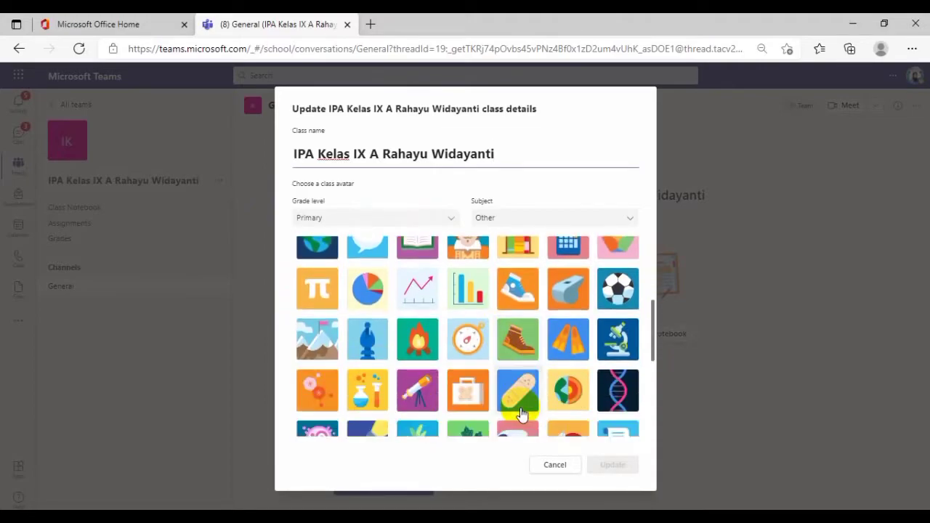
scroll(453, 418, "down", 1)
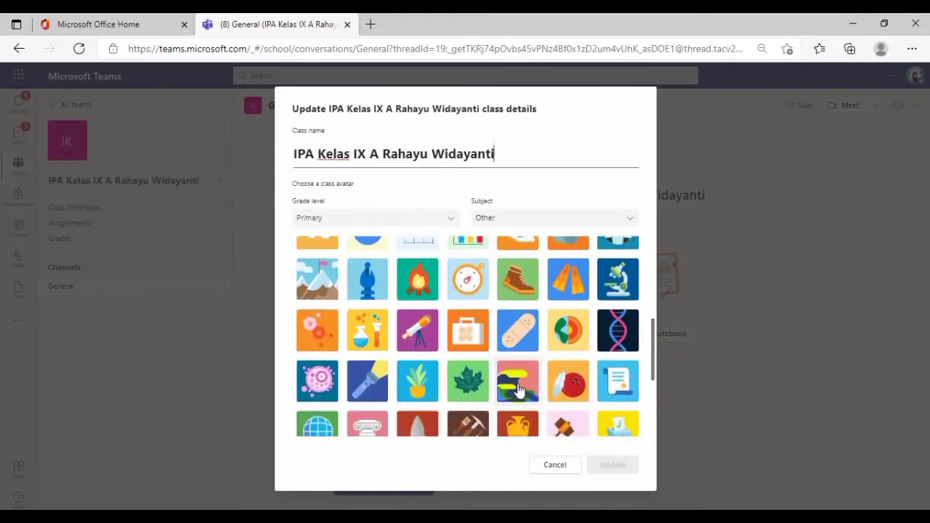
scroll(518, 390, "down", 1)
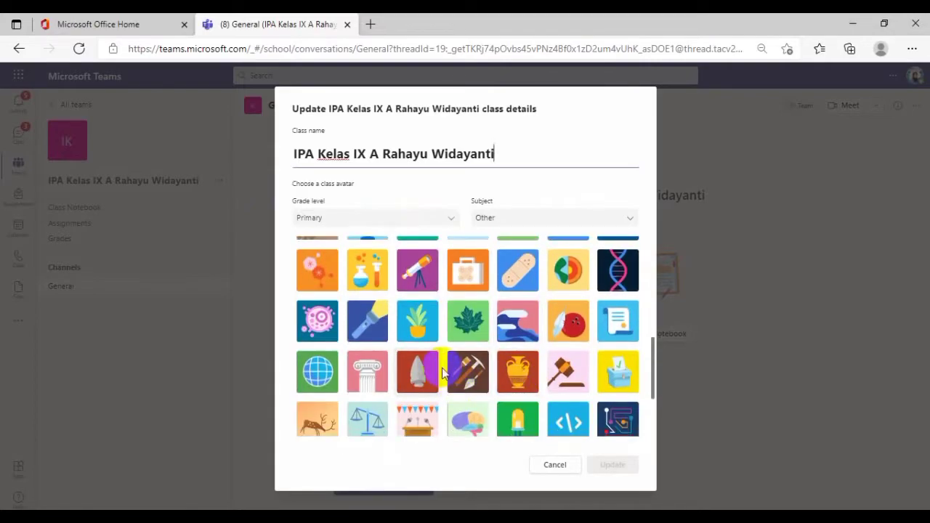
scroll(505, 391, "down", 1)
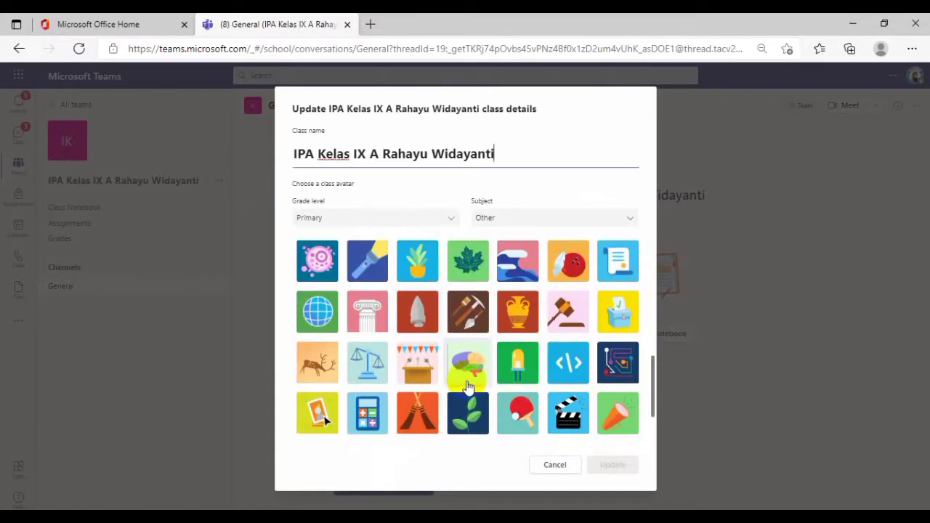
scroll(468, 388, "down", 1)
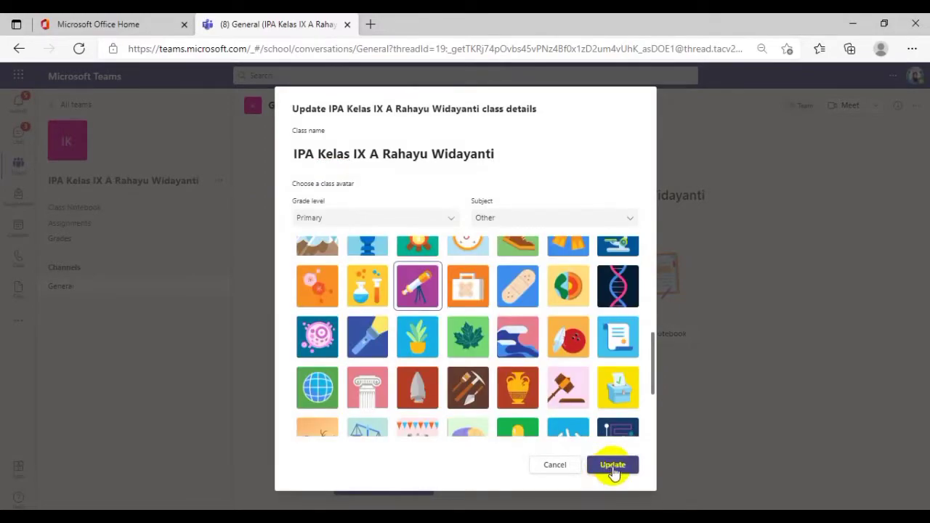
left_click(614, 468)
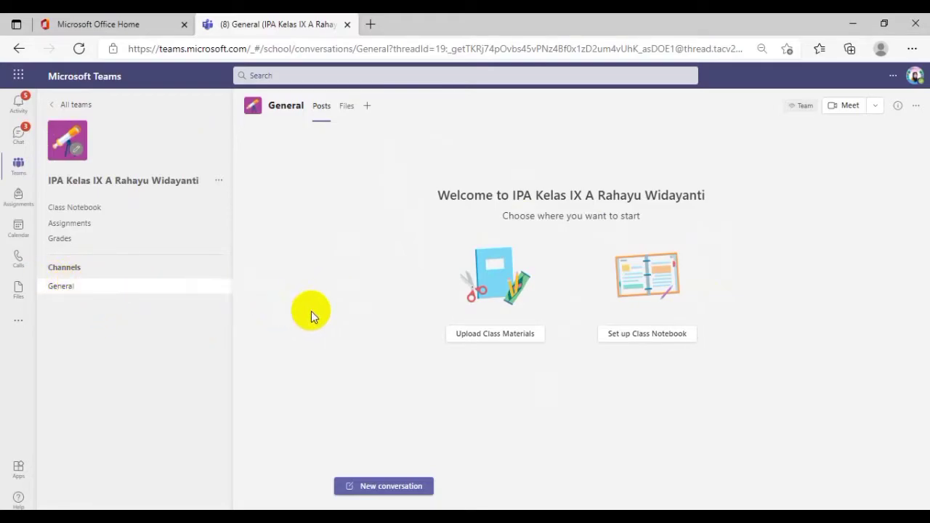
Add a channel named "Presensi" with Standard privacy, automatically shown in everyone's channel list
left_click(222, 182)
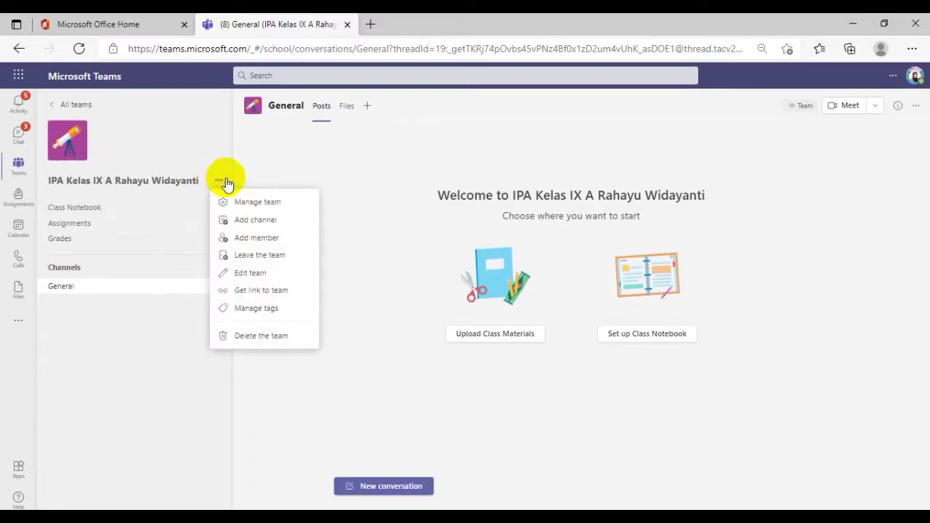
left_click(253, 224)
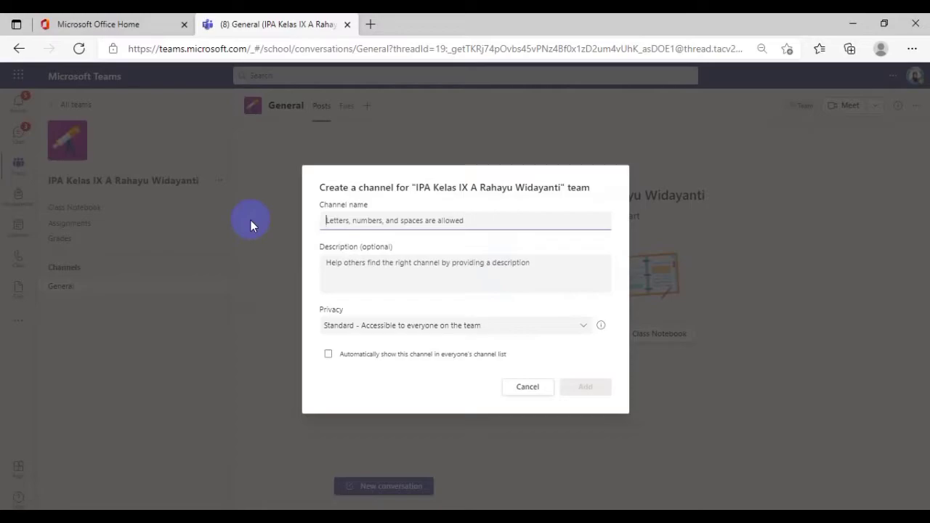
type("Presens")
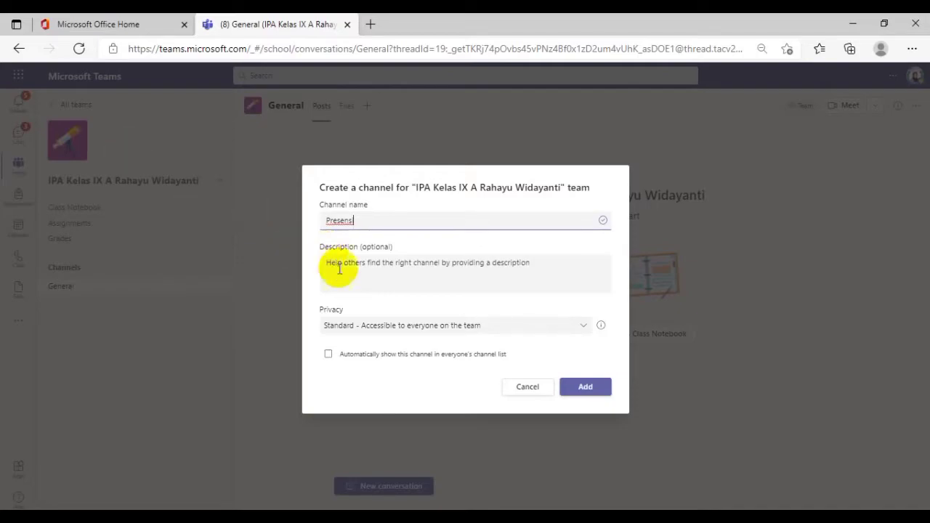
type("i")
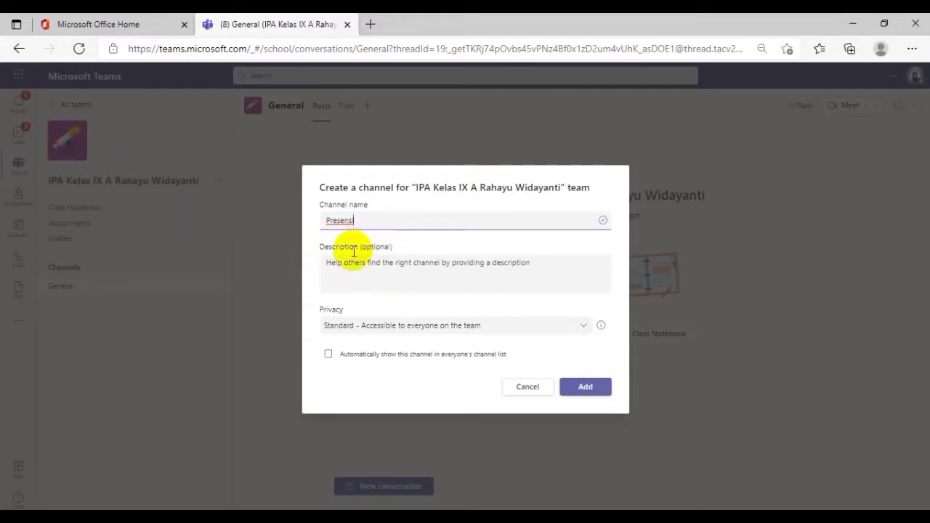
key("BackSpace")
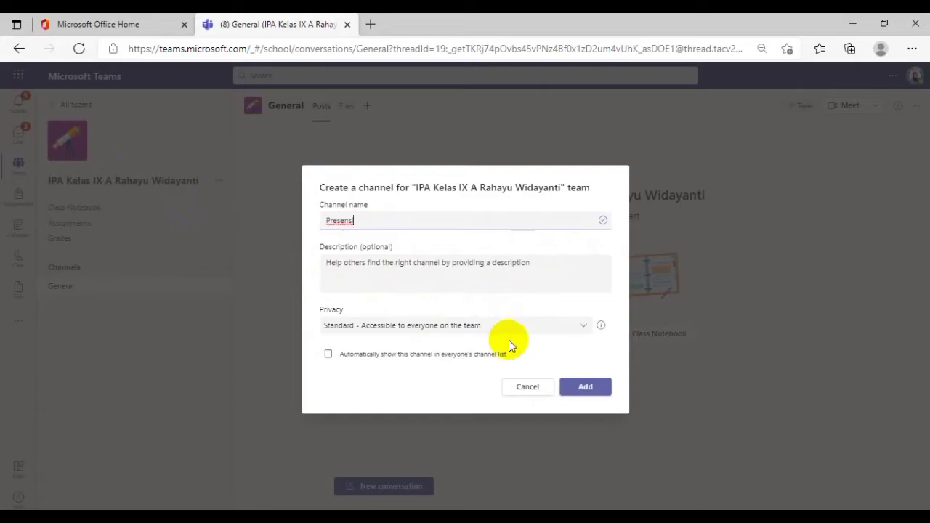
left_click(583, 332)
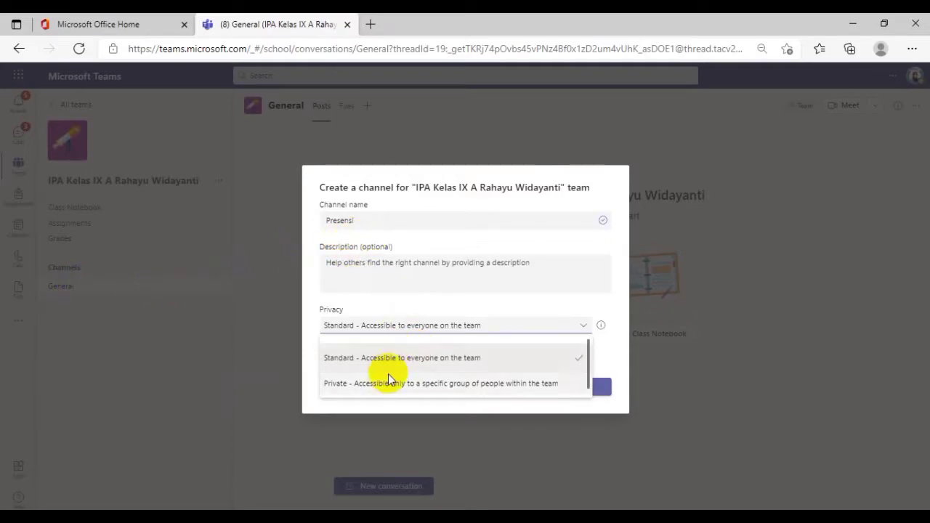
left_click(442, 358)
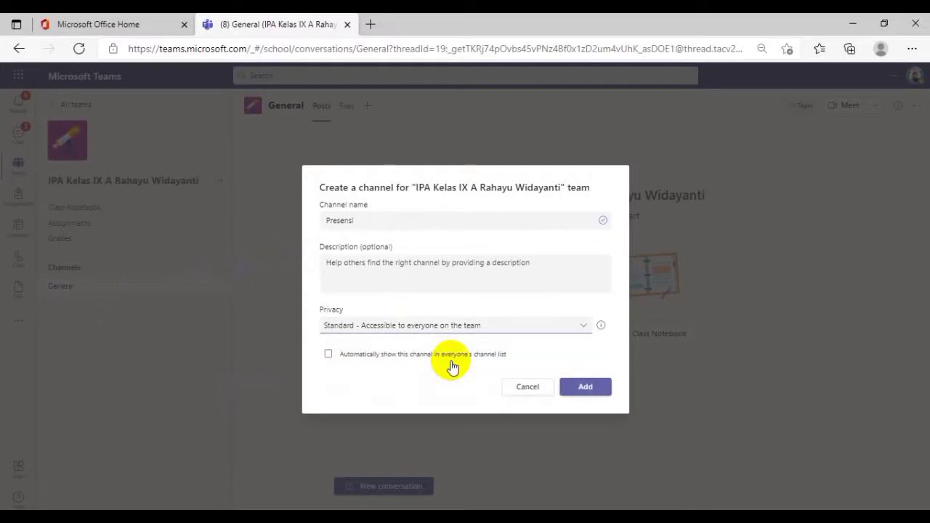
left_click(354, 361)
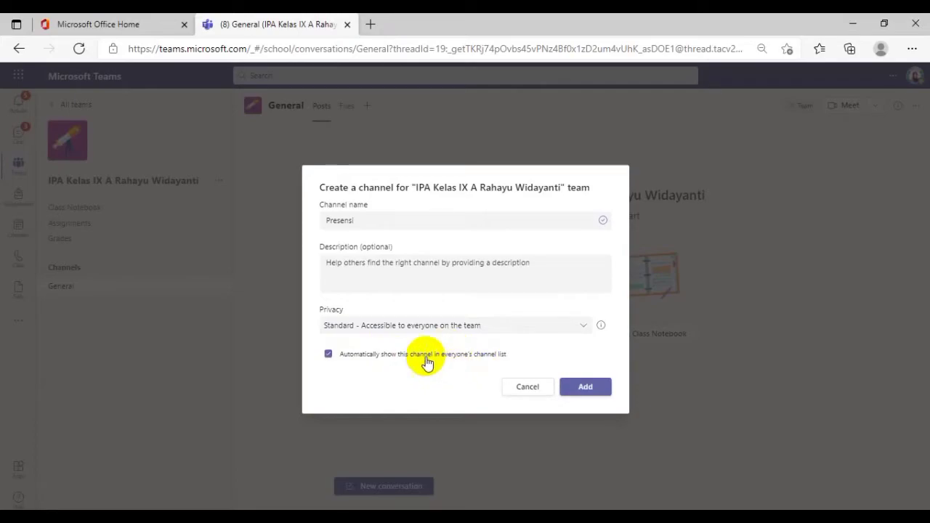
left_click(586, 393)
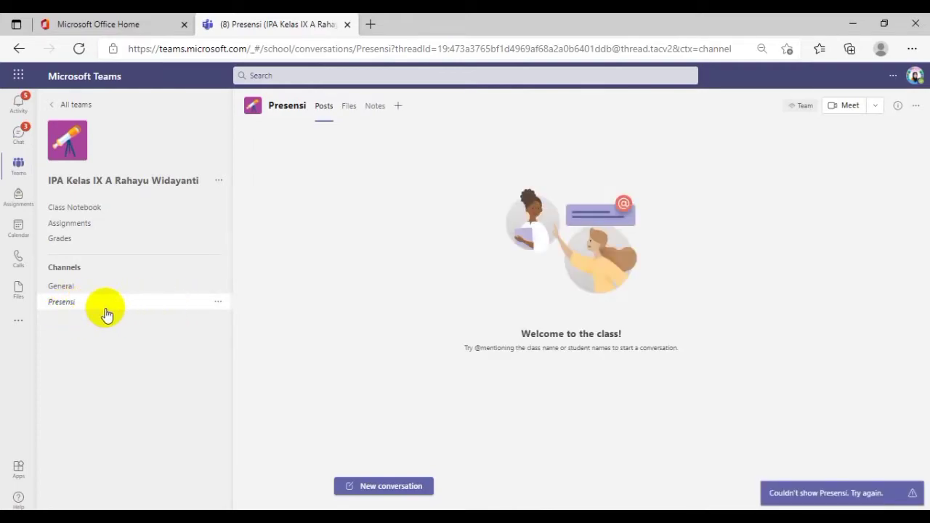
Add a channel named "Materi" to the team, automatically shown in everyone's channel list
left_click(219, 181)
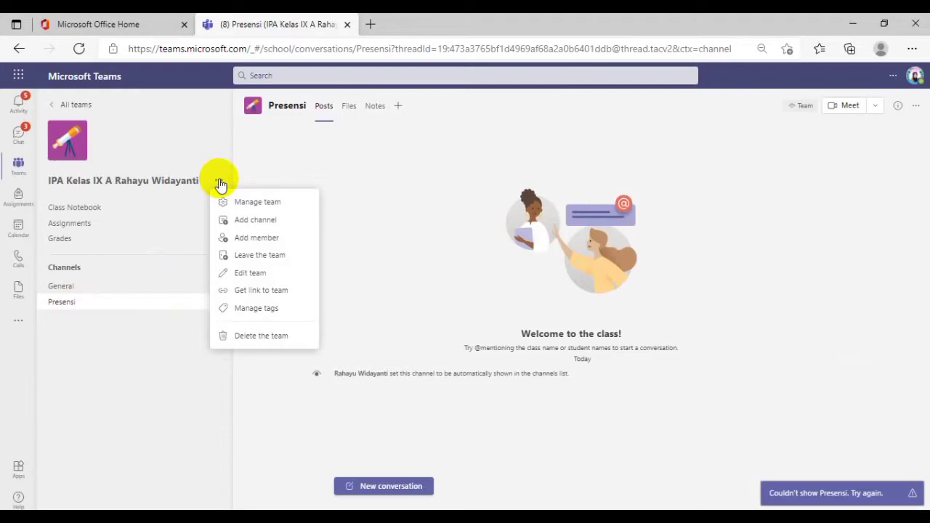
left_click(256, 219)
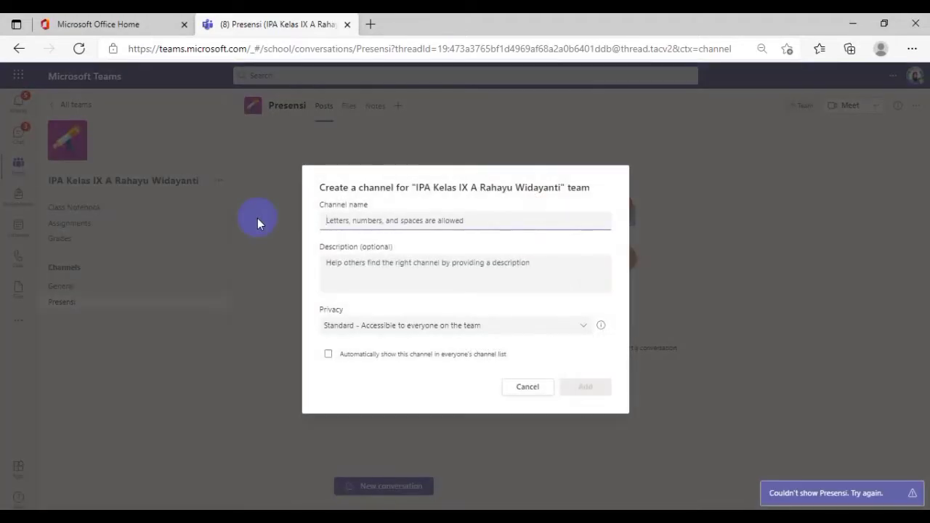
type("Materi")
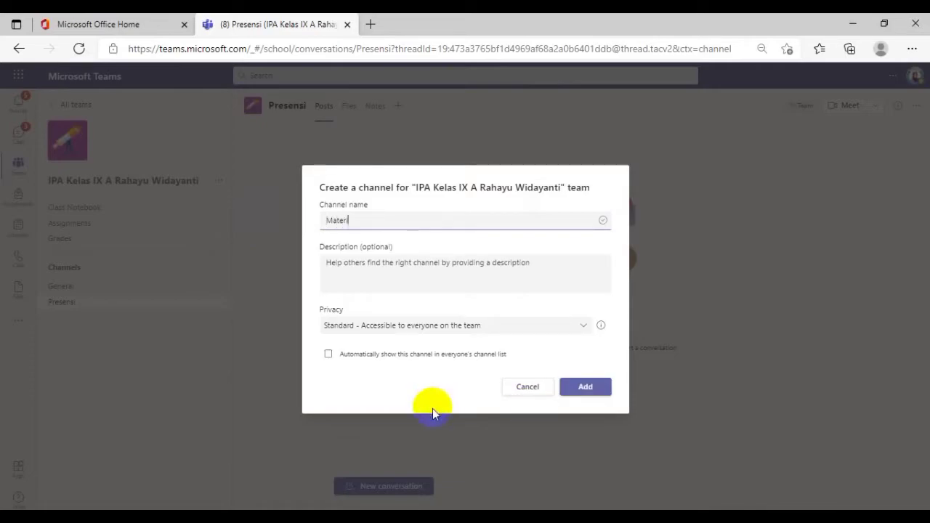
left_click(376, 355)
left_click(585, 389)
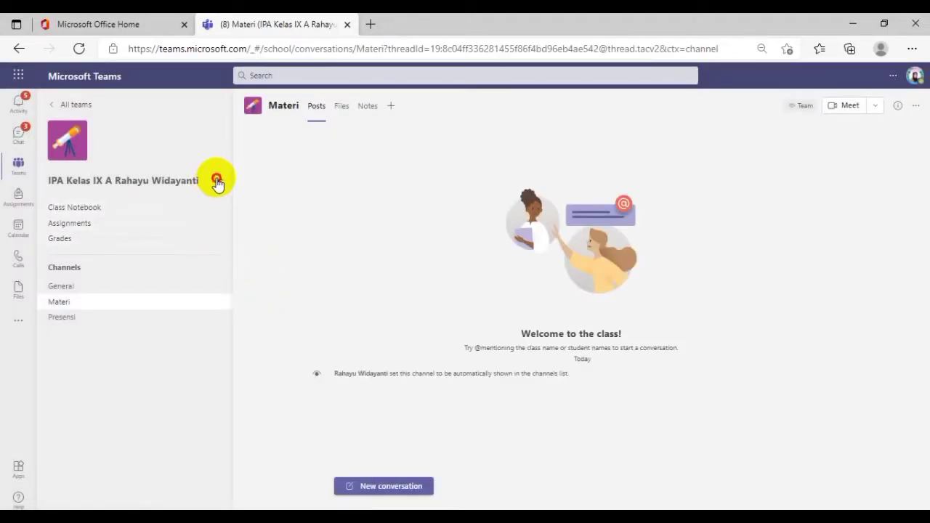
Add a channel named "Tugas" to the team, automatically shown in everyone's channel list
left_click(218, 181)
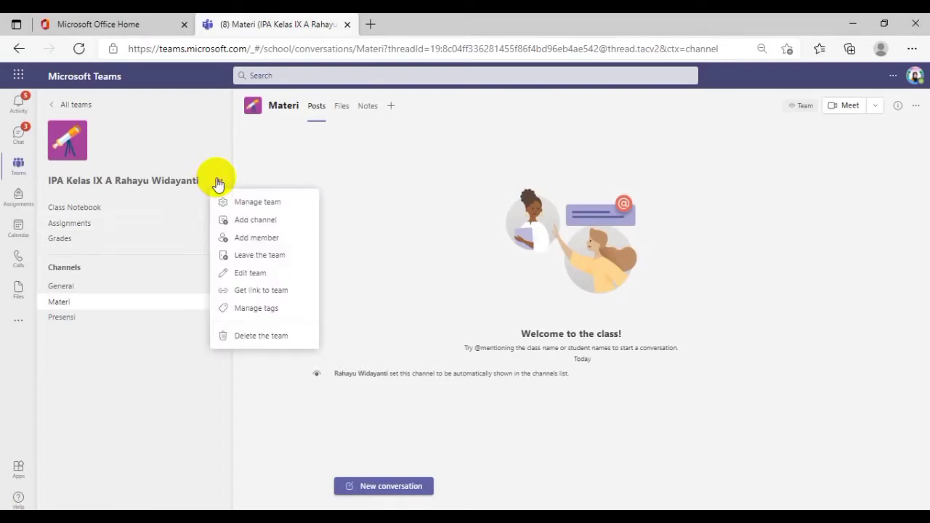
left_click(256, 221)
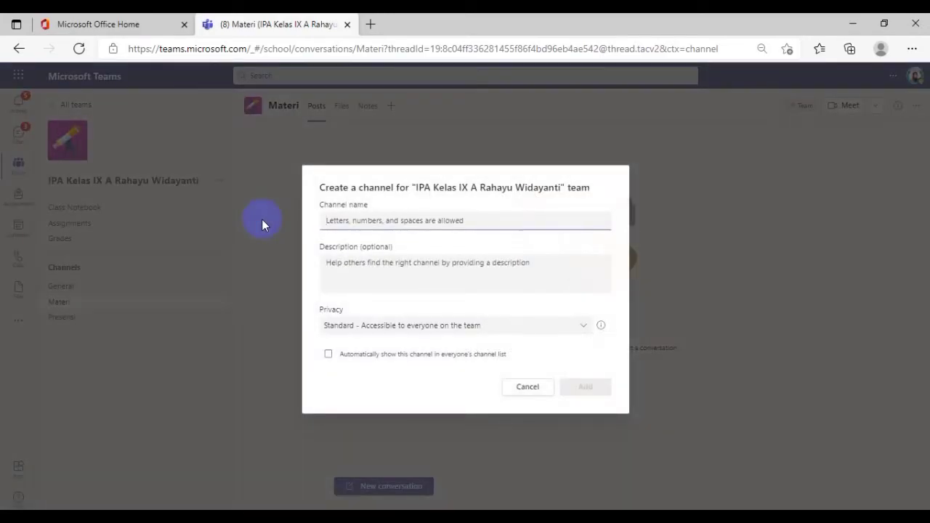
type("Tugas")
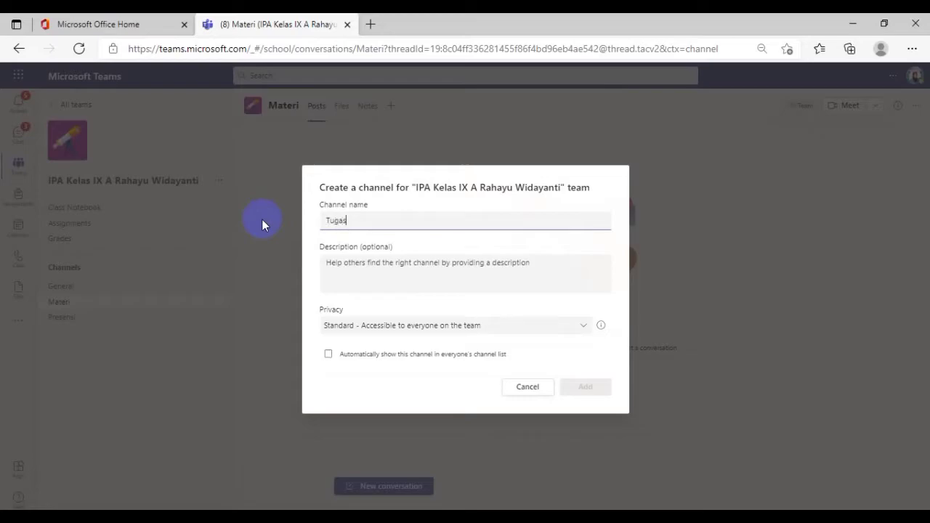
left_click(356, 360)
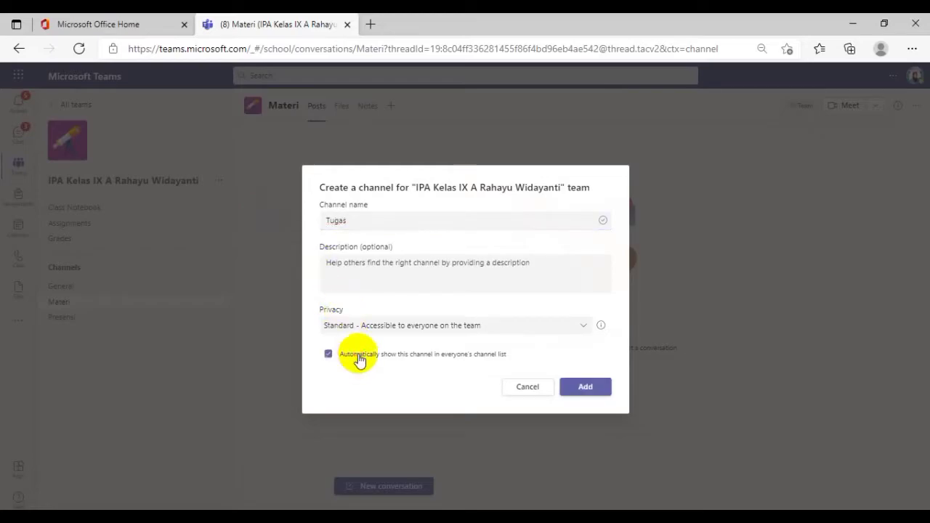
left_click(586, 385)
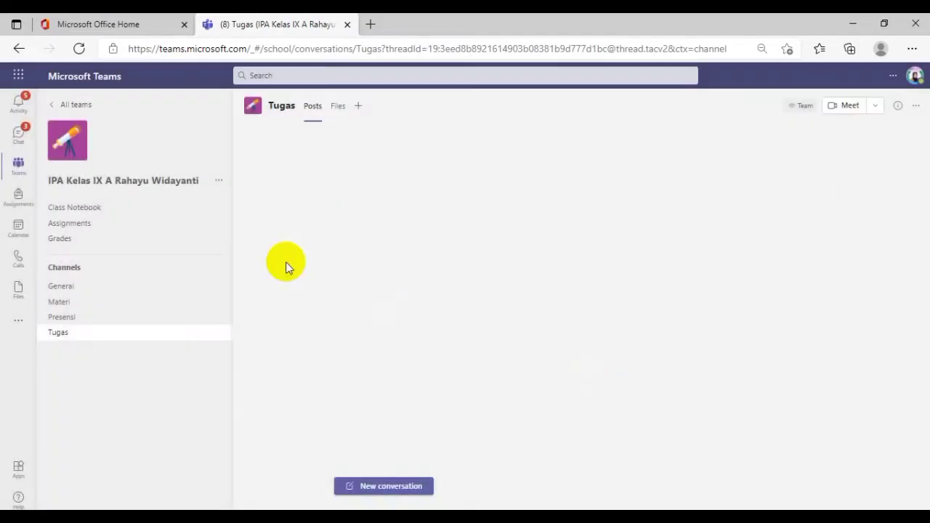
Add a channel named "Dokumentasi" to the team, automatically shown in everyone's channel list
left_click(217, 180)
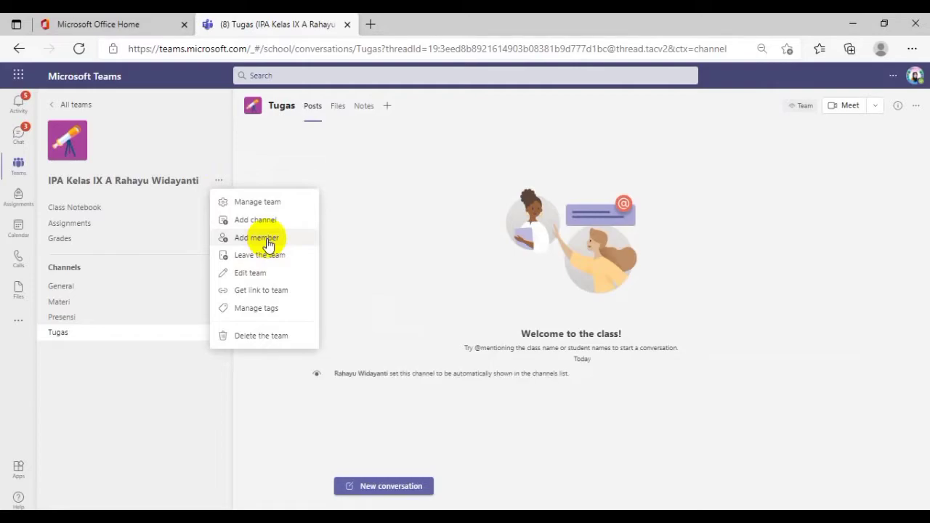
left_click(266, 219)
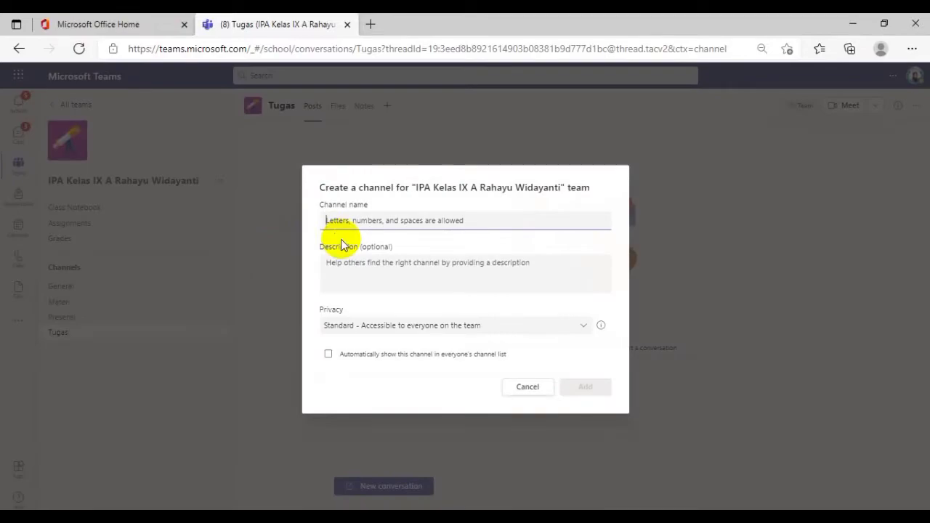
type("Dokumentasi")
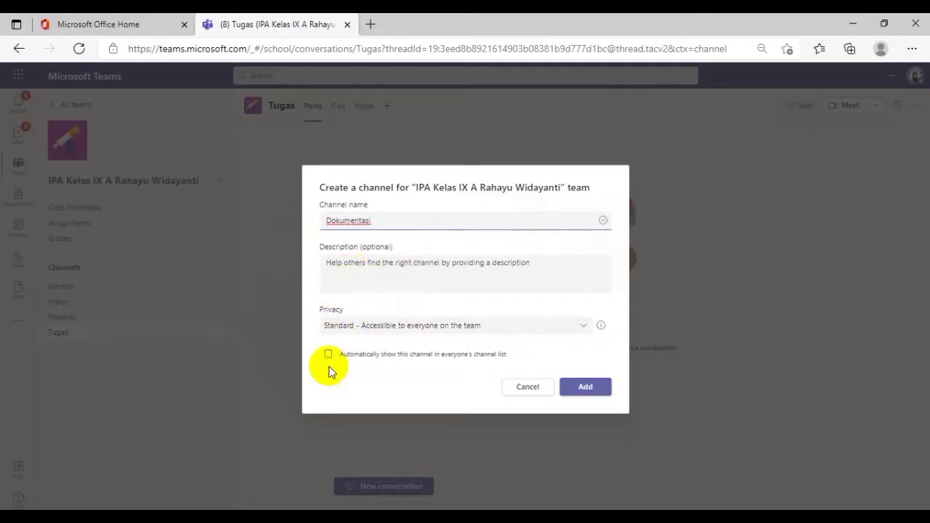
left_click(391, 357)
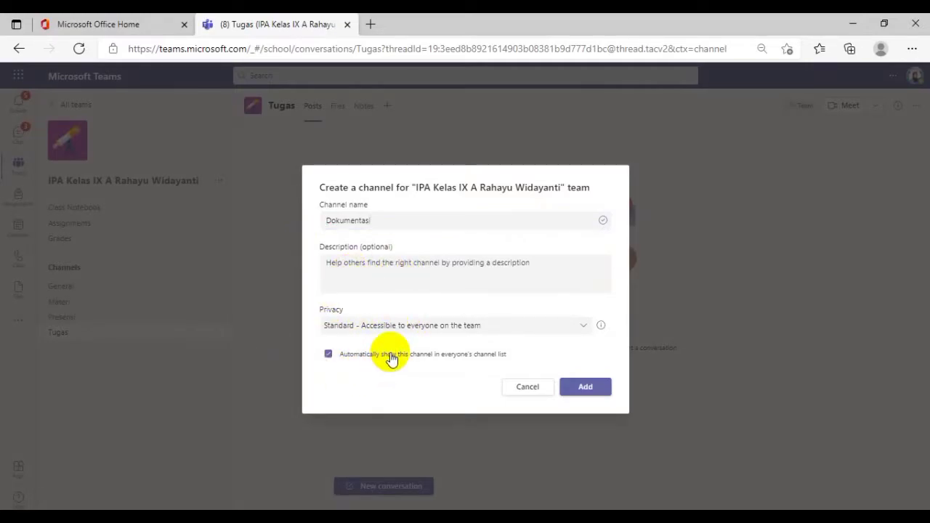
left_click(568, 391)
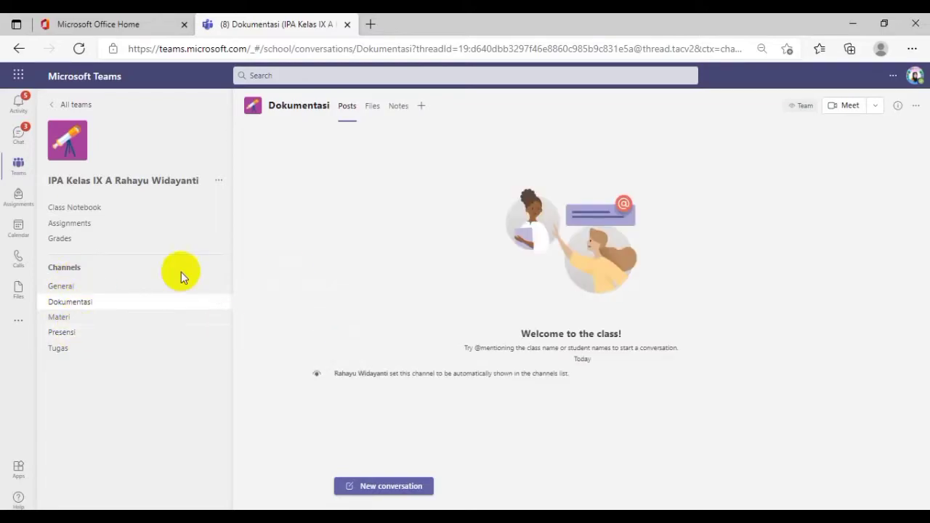
Start a new post in the General channel and set its type to Announcement
left_click(64, 287)
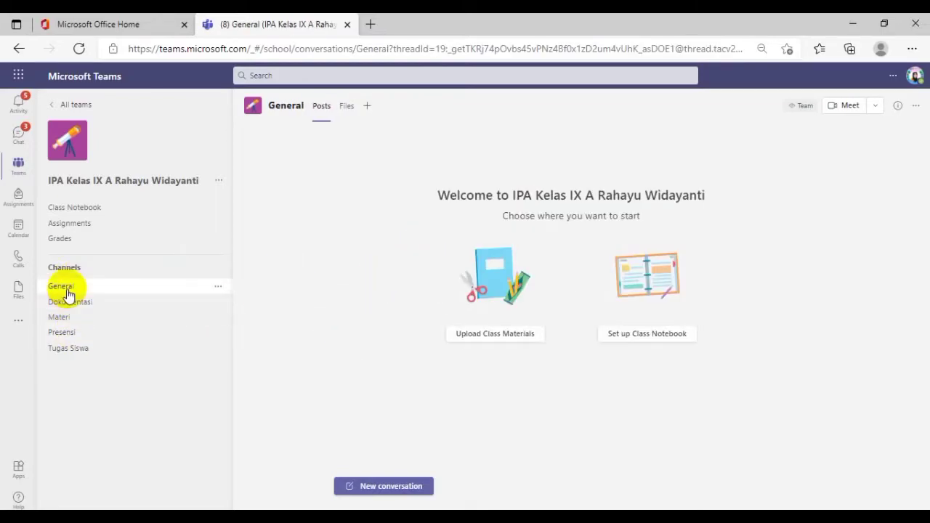
left_click(402, 489)
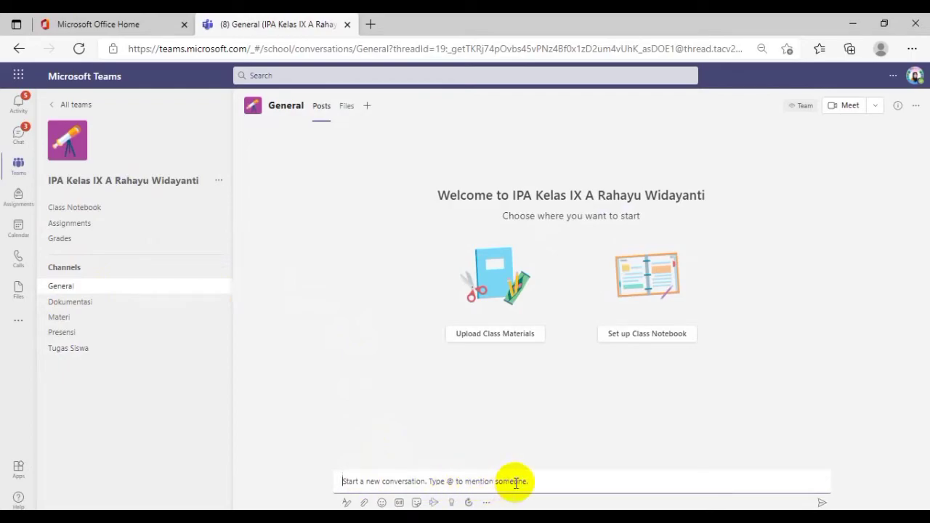
left_click(398, 478)
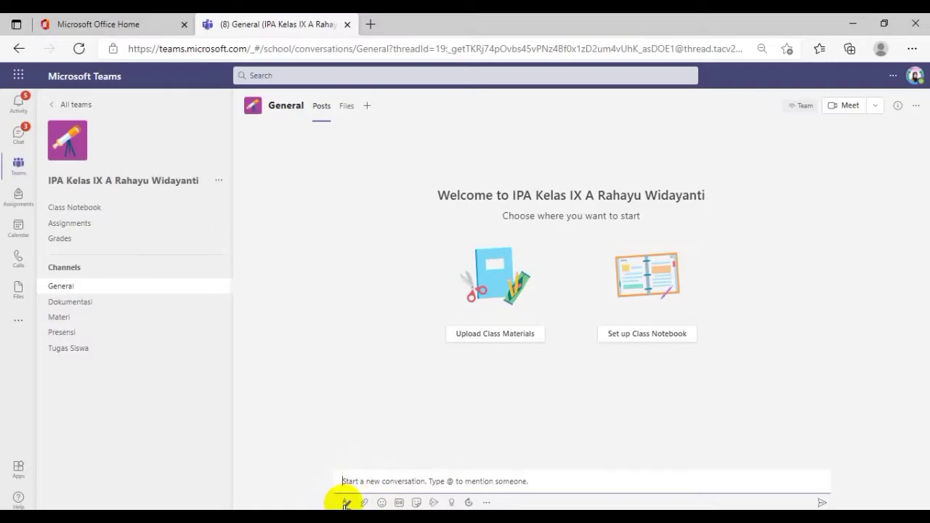
left_click(347, 502)
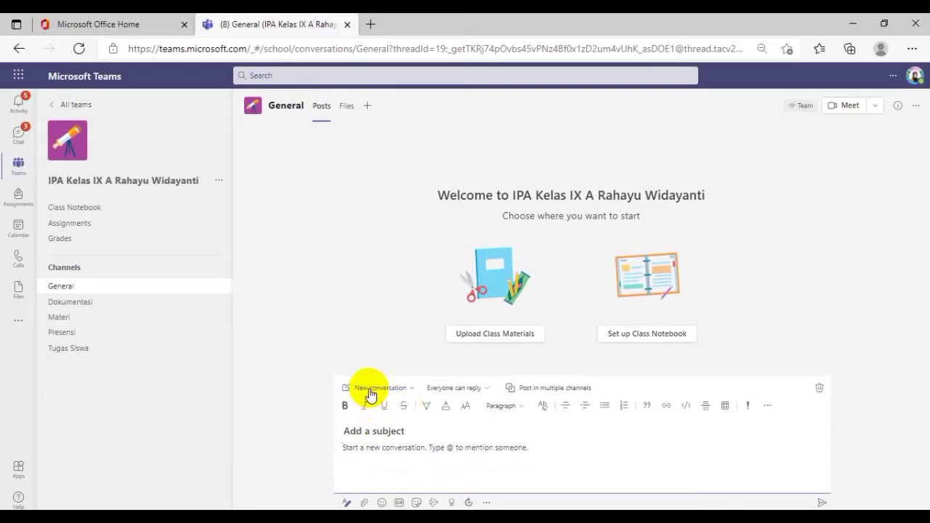
left_click(409, 389)
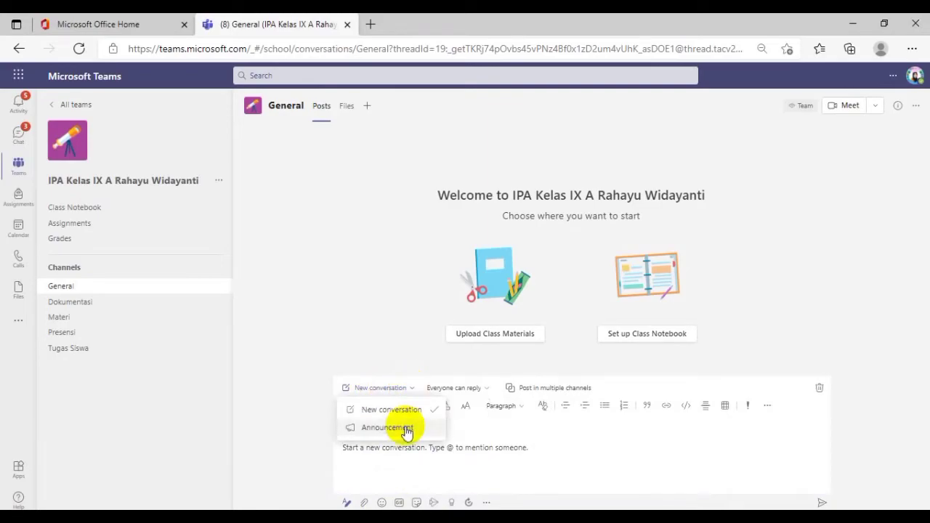
left_click(405, 431)
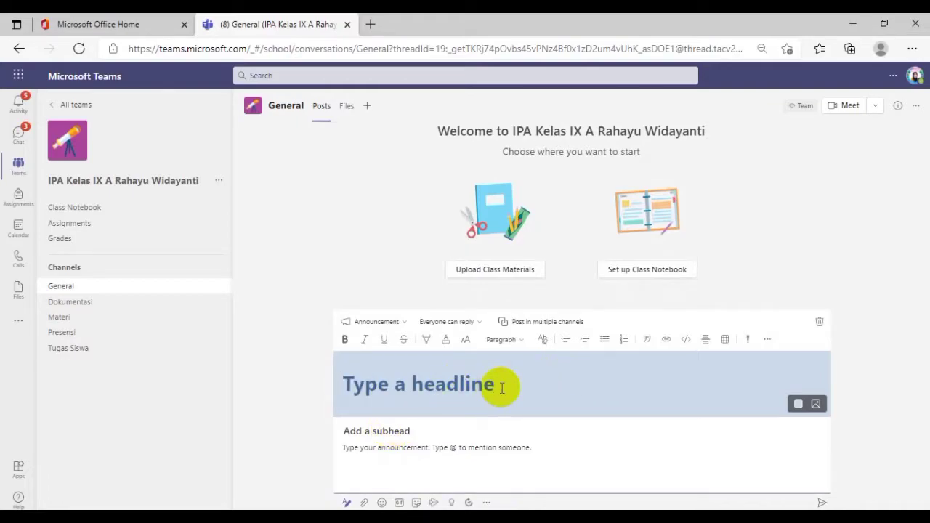
Enter "Selamat Datang" as the announcement's headline
type("Selamat")
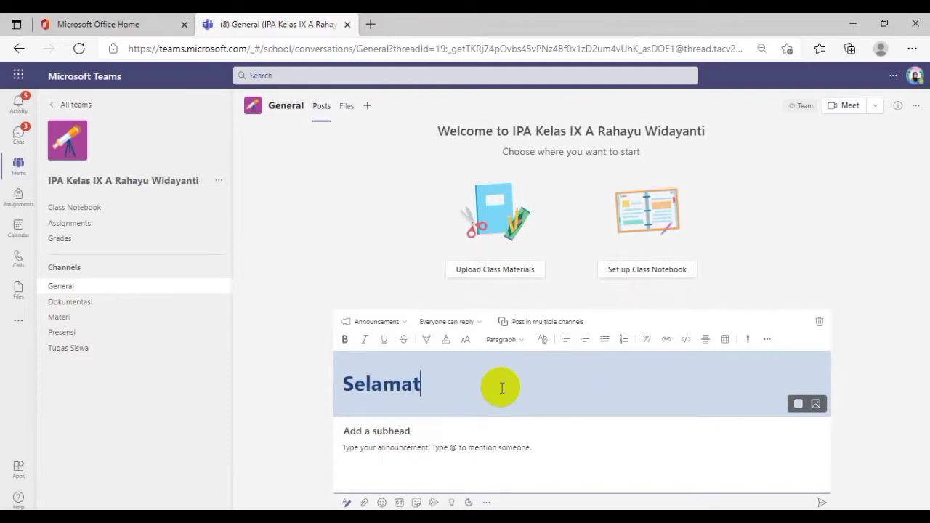
type(" Dat")
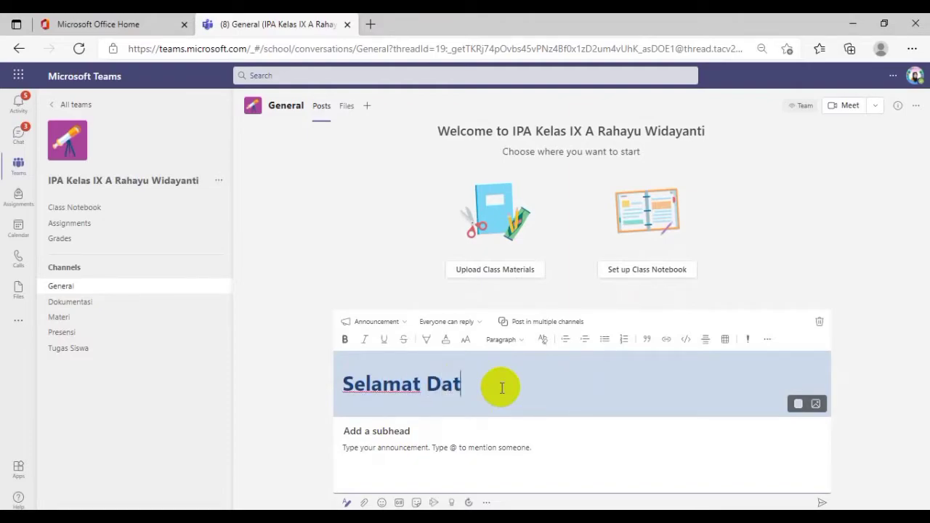
type("ang")
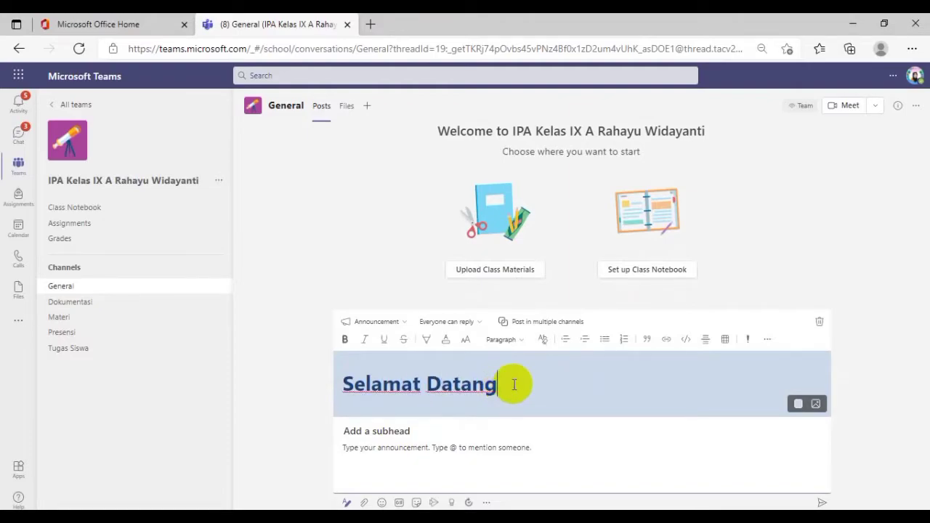
Set the headline background to the turquoise megaphone illustration from the General category
left_click(816, 405)
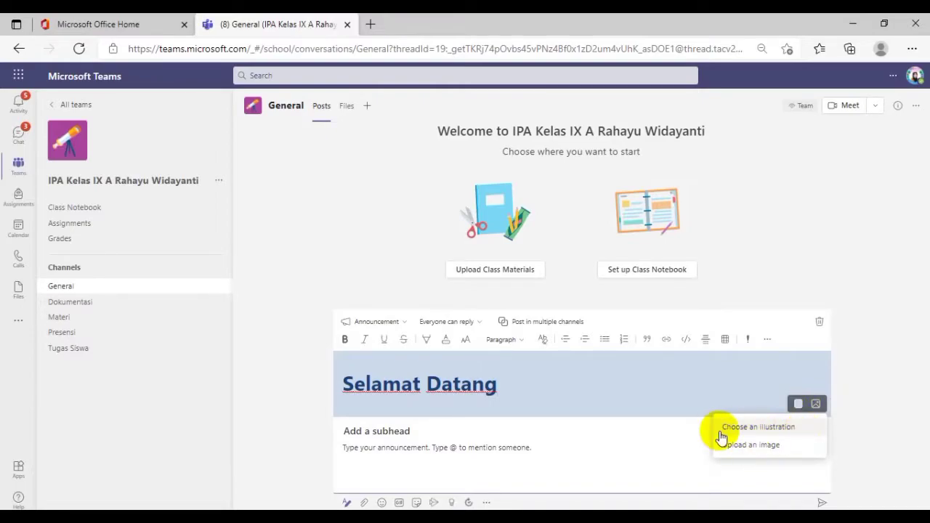
left_click(769, 429)
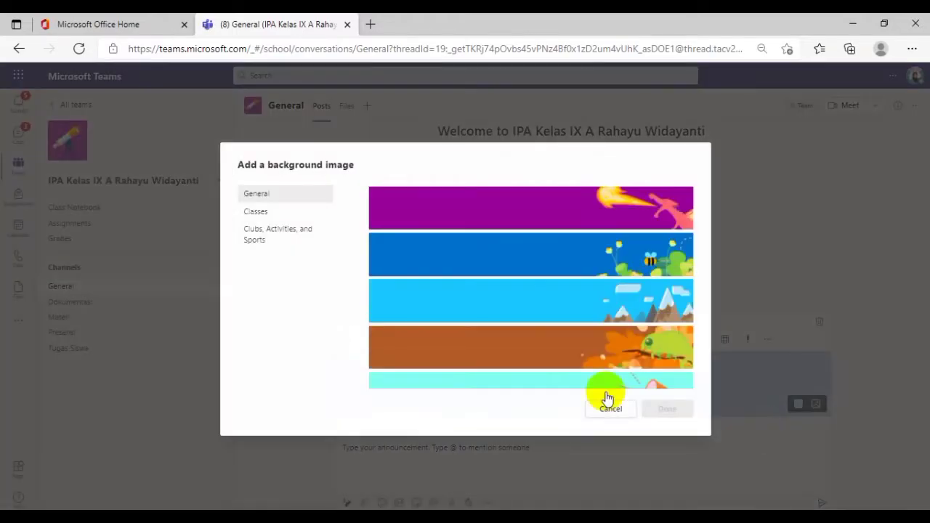
scroll(575, 305, "down", 2)
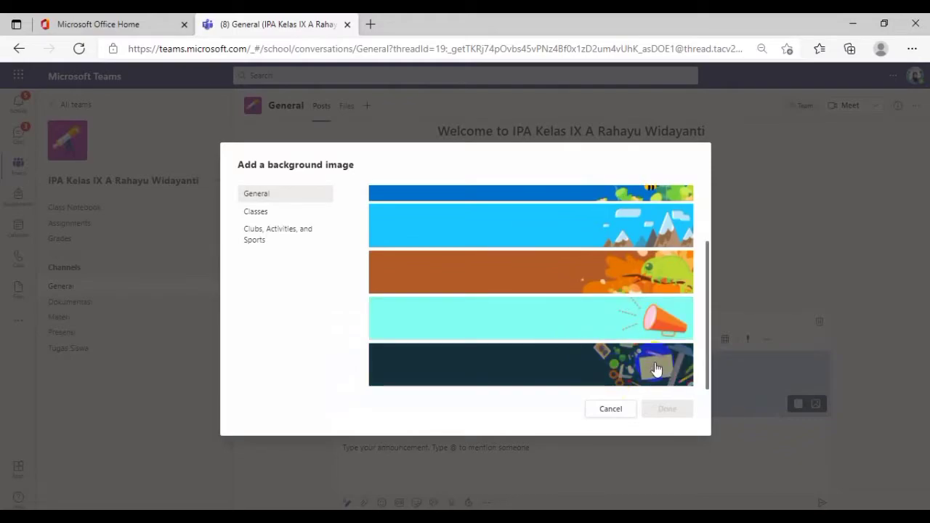
left_click(539, 322)
left_click(666, 409)
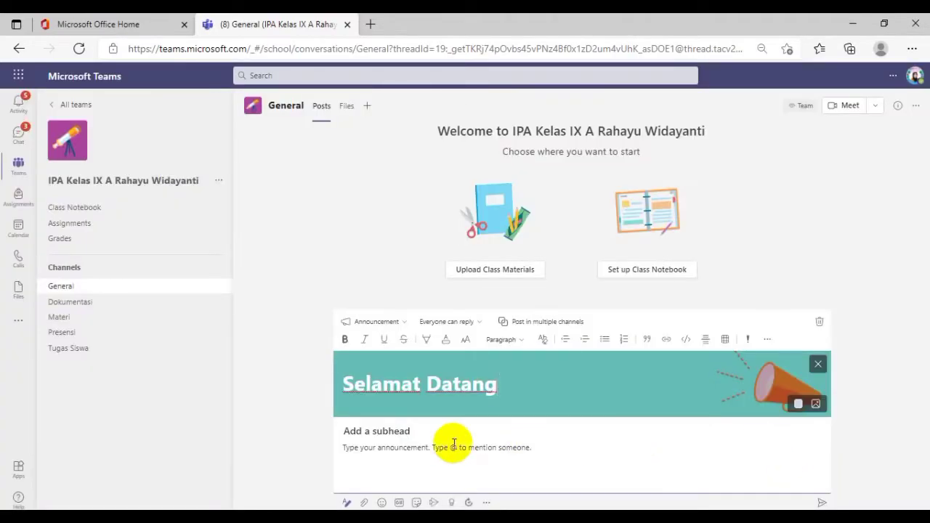
Enter the subhead "di Kelas Mapel IPA Bersama Ibu" followed by the teacher's full name and a period
left_click(386, 431)
type("Pa")
key("BackSpace")
type("di Kelas ")
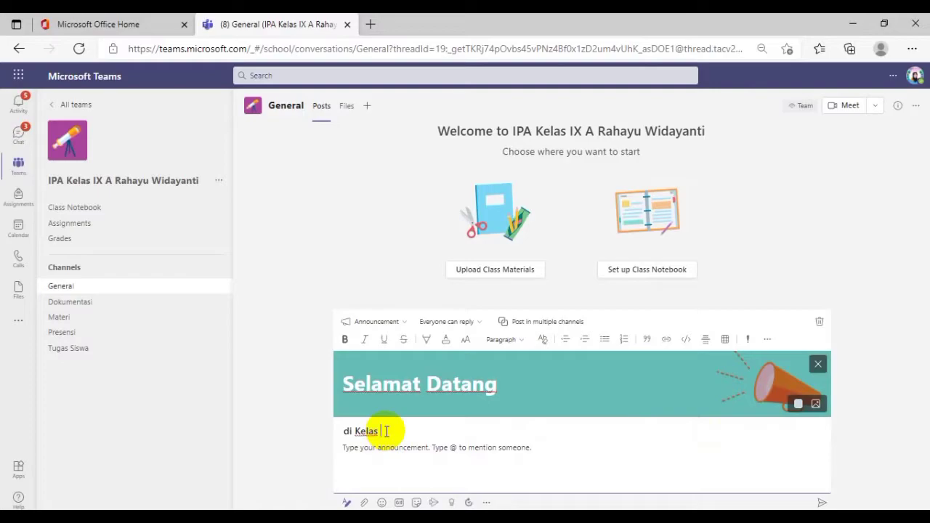
type("Mapel IPA Bersa")
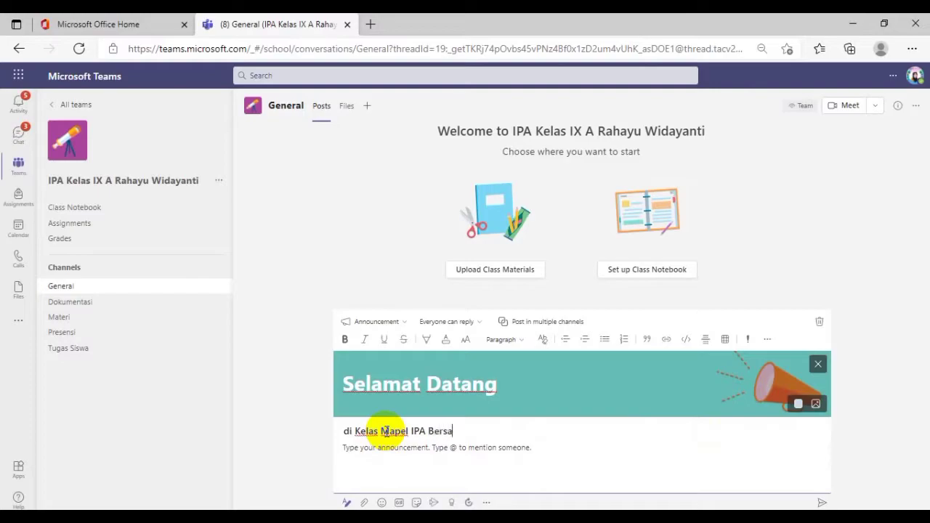
type("ma Ibu Rahayu Widayanti.")
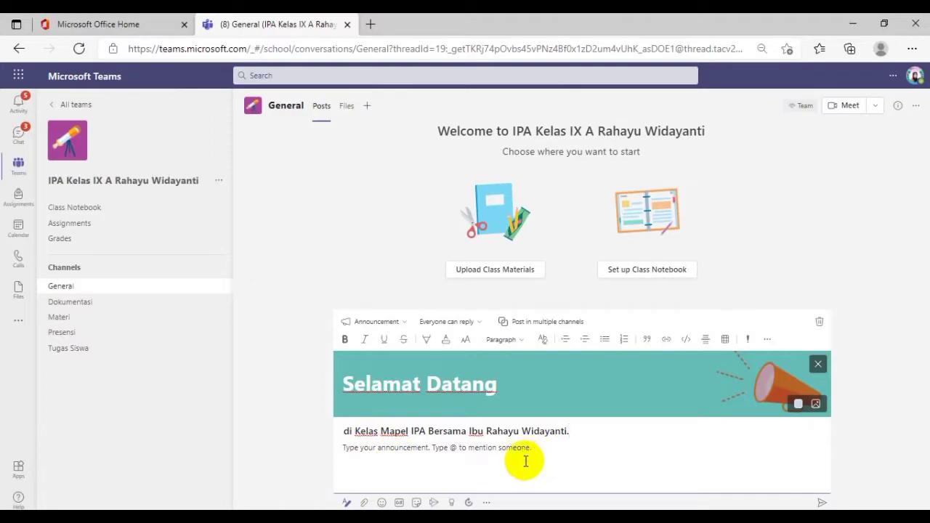
Write "Silakan menuliskan komentar di sini ya." as the announcement's body text
left_click(437, 461)
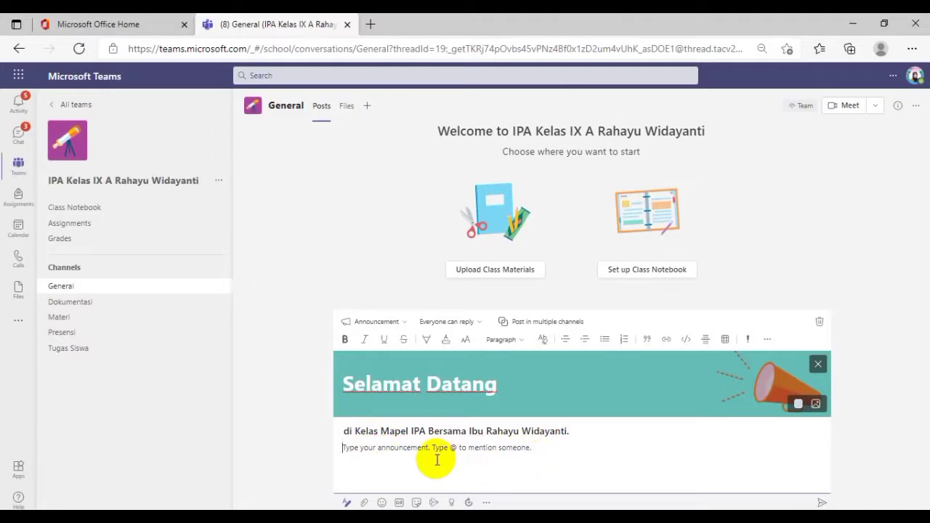
type("Silakan ")
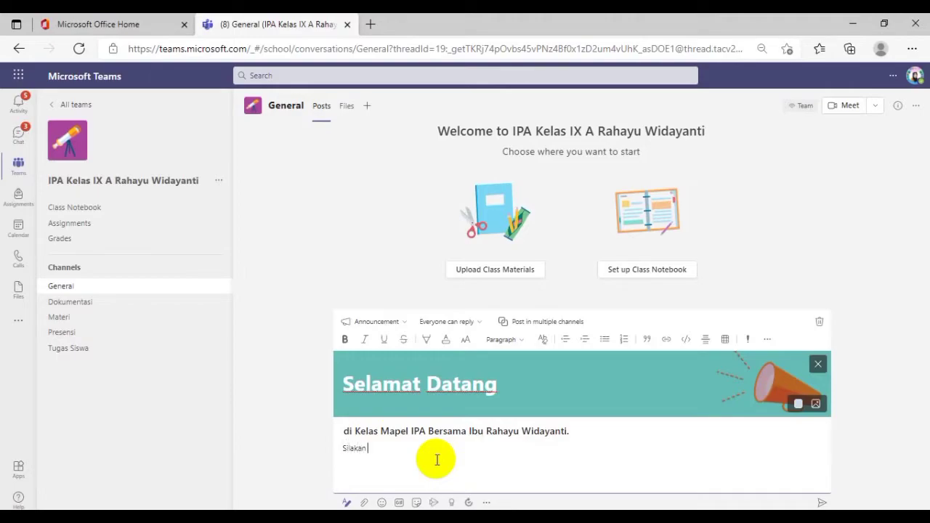
type("menuliskan komentar")
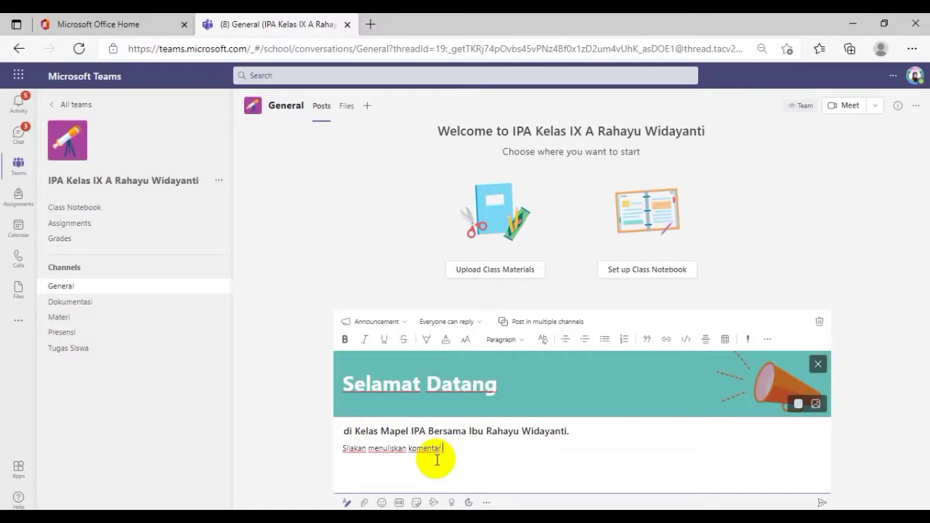
type(" di sini ya.")
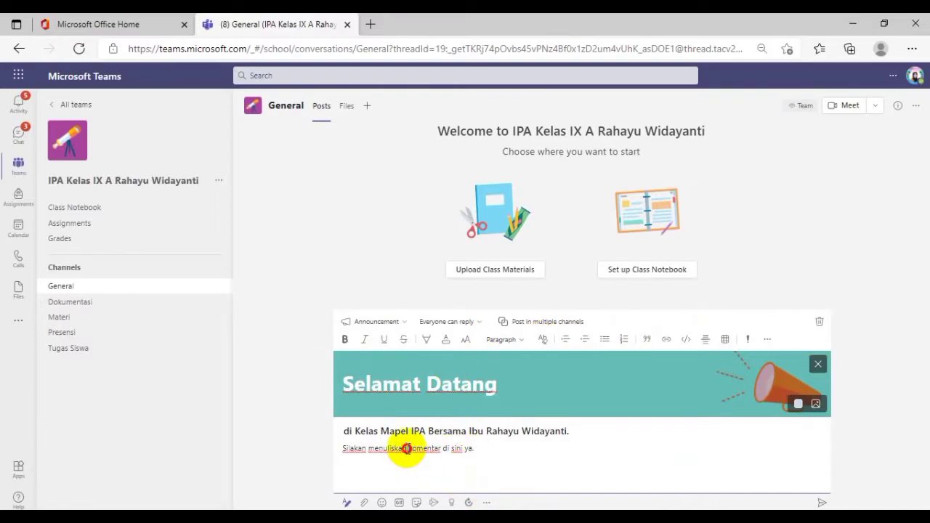
Highlight the word "komentar" in the body text in yellow and post the announcement
left_click_drag(408, 449, 416, 449)
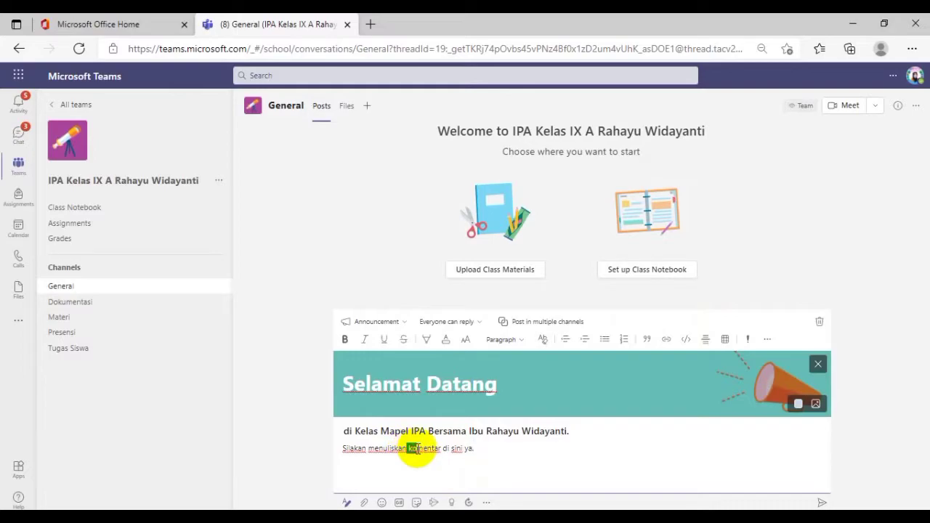
left_click(411, 449)
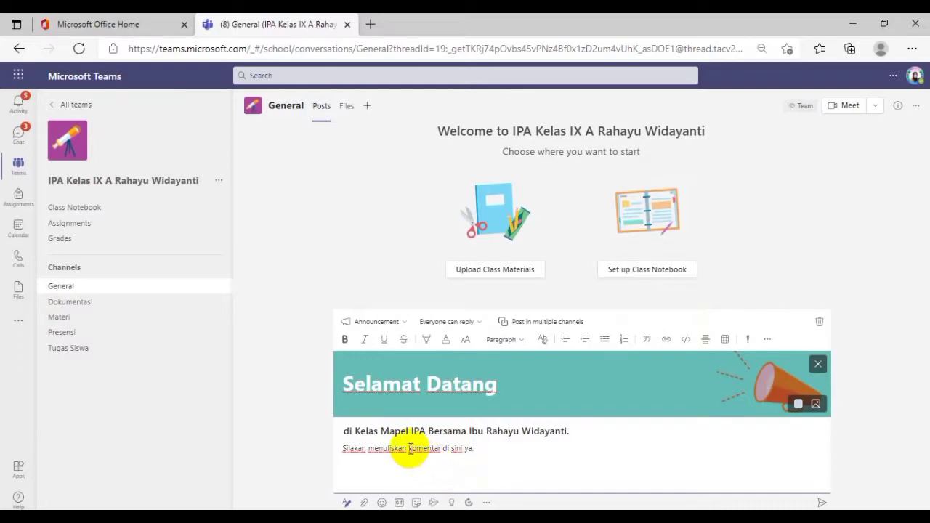
left_click_drag(411, 449, 437, 450)
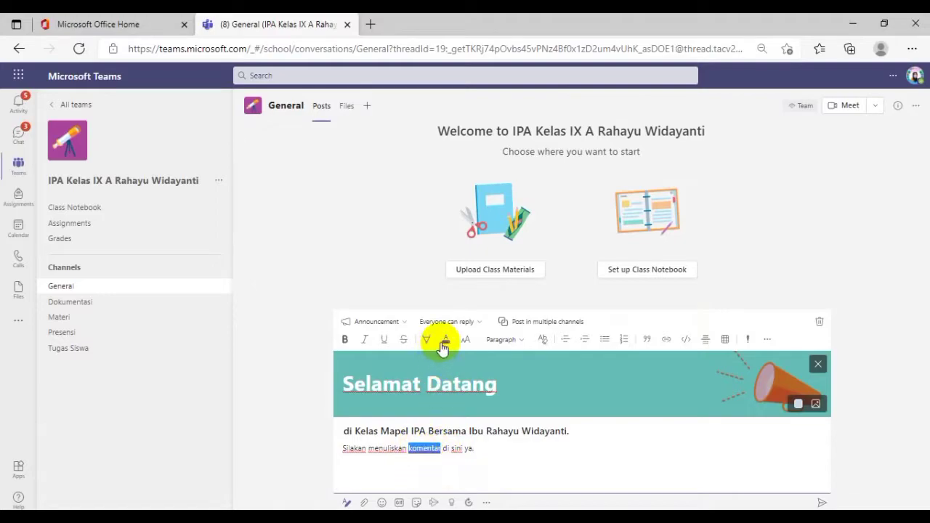
left_click(427, 344)
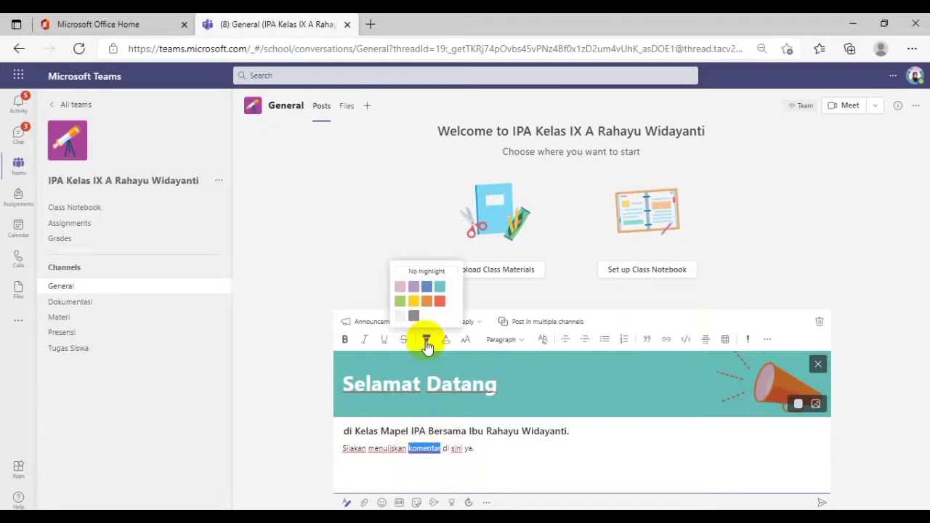
left_click(413, 301)
left_click(515, 465)
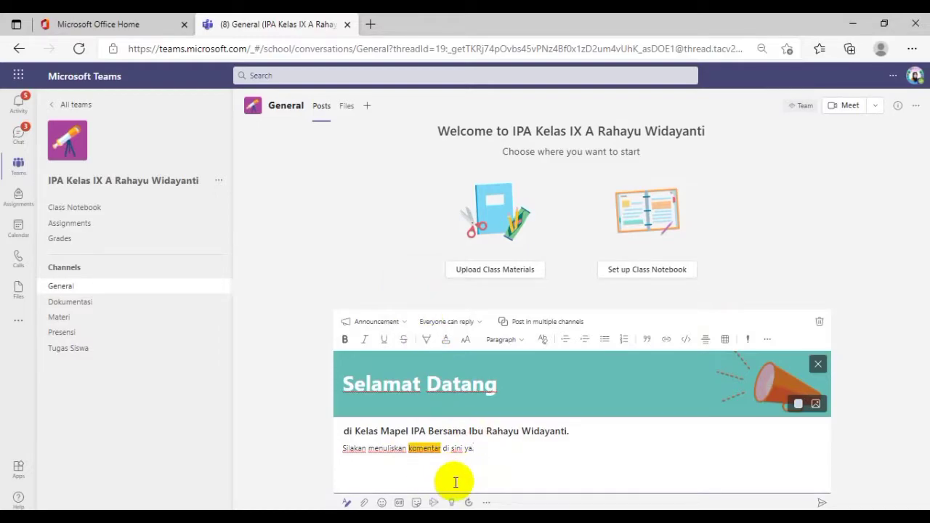
type(".")
left_click(822, 503)
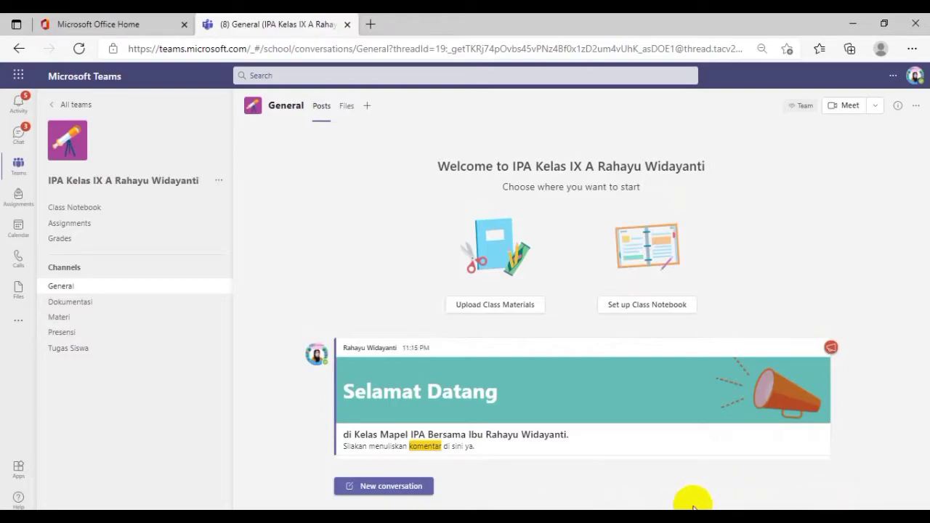
mouse_move(752, 282)
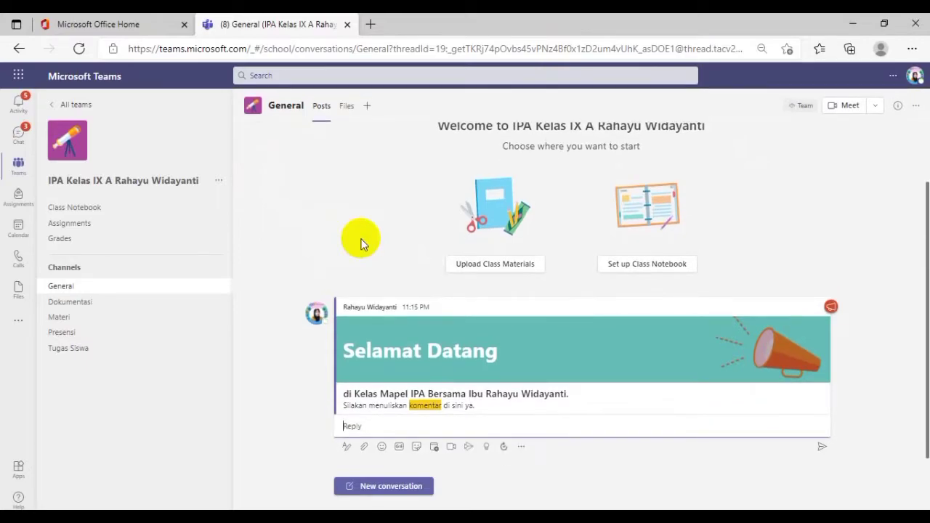
Start a new announcement in the Materi channel with the headline "Materi"
left_click(64, 322)
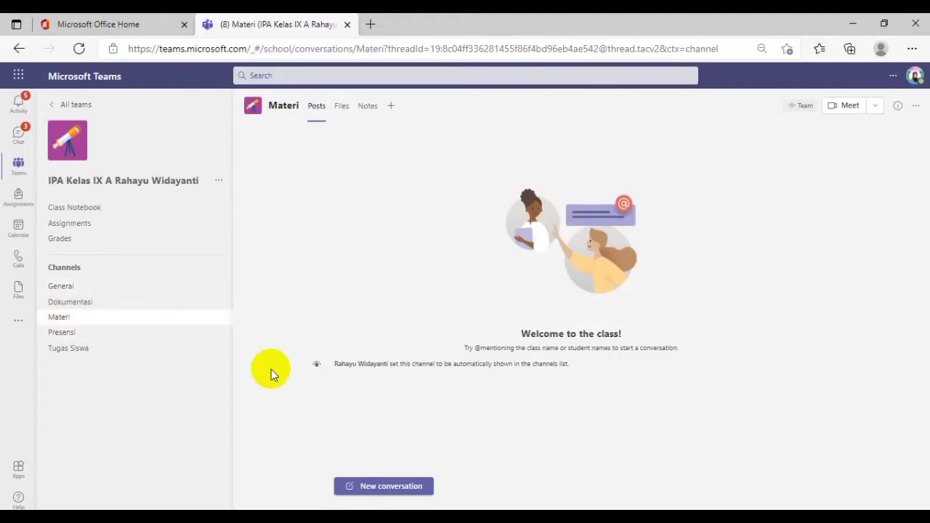
left_click(381, 484)
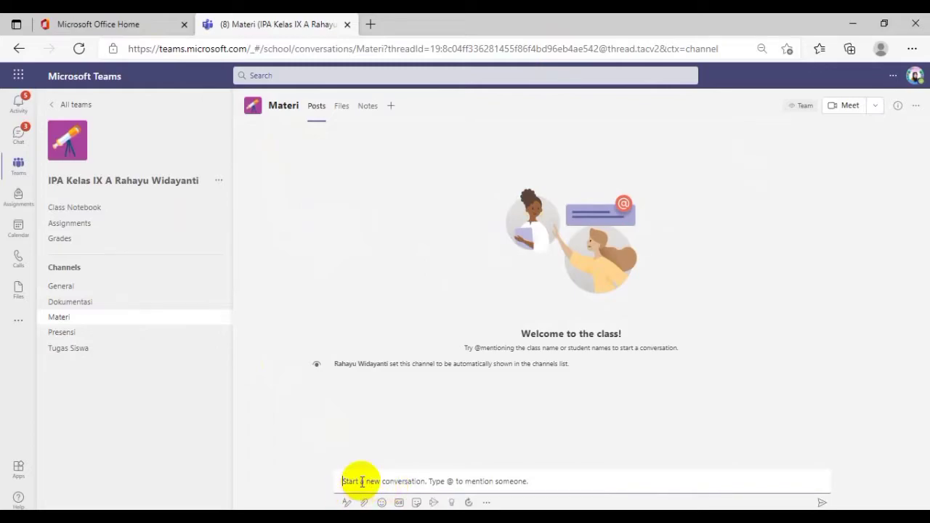
left_click(346, 502)
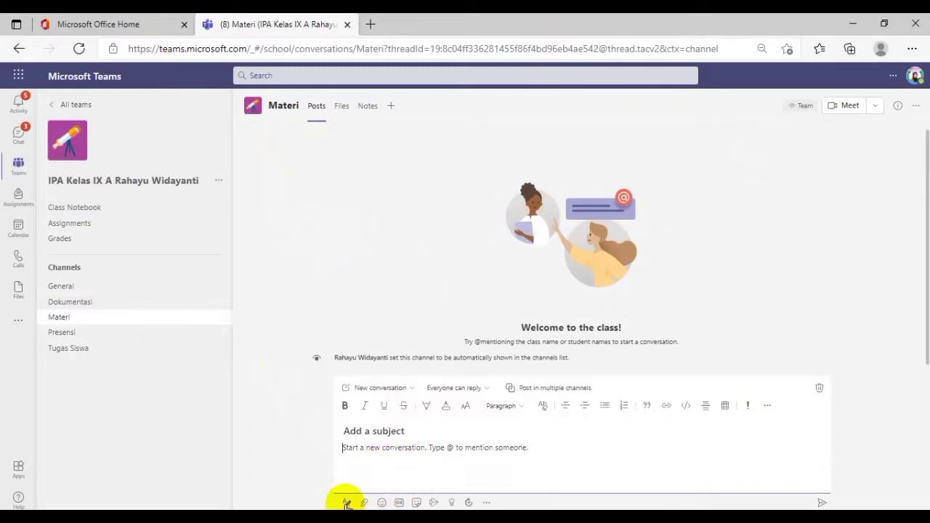
left_click(396, 389)
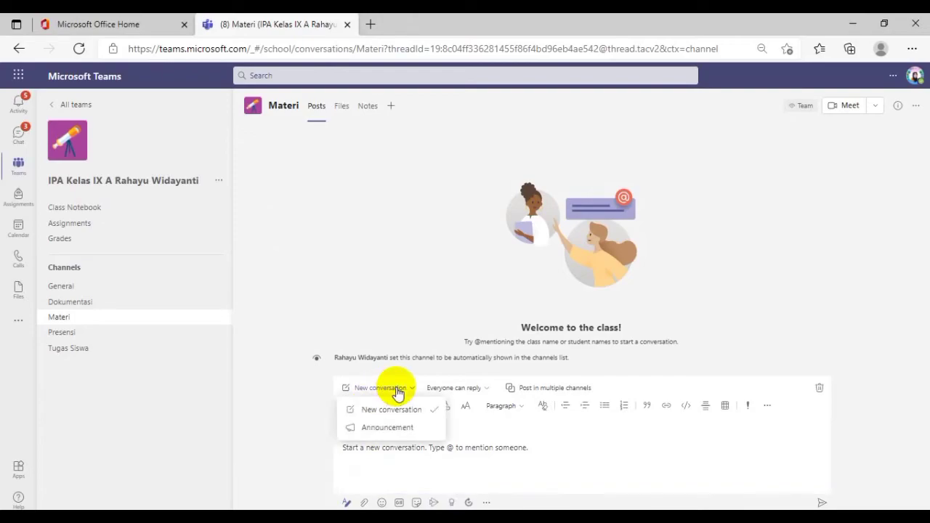
left_click(389, 429)
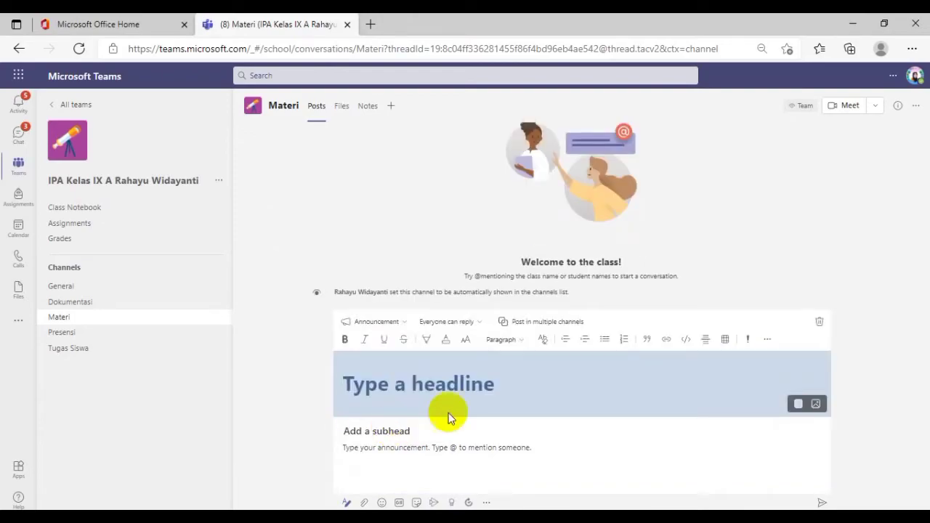
left_click(468, 383)
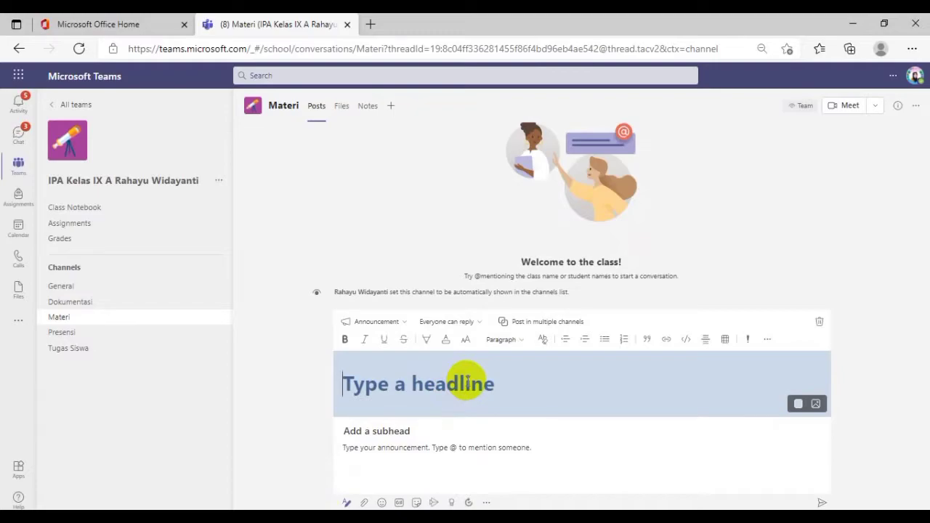
type("Materi")
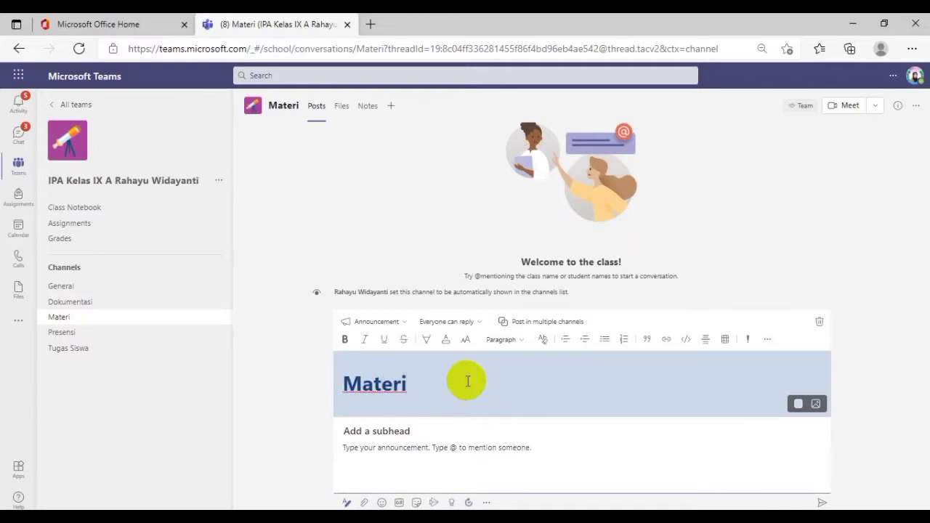
Complete the headline as "Materi Rangkaian Listrik" and give it the light blue background image with snowy mountains
type("Rangkaian ")
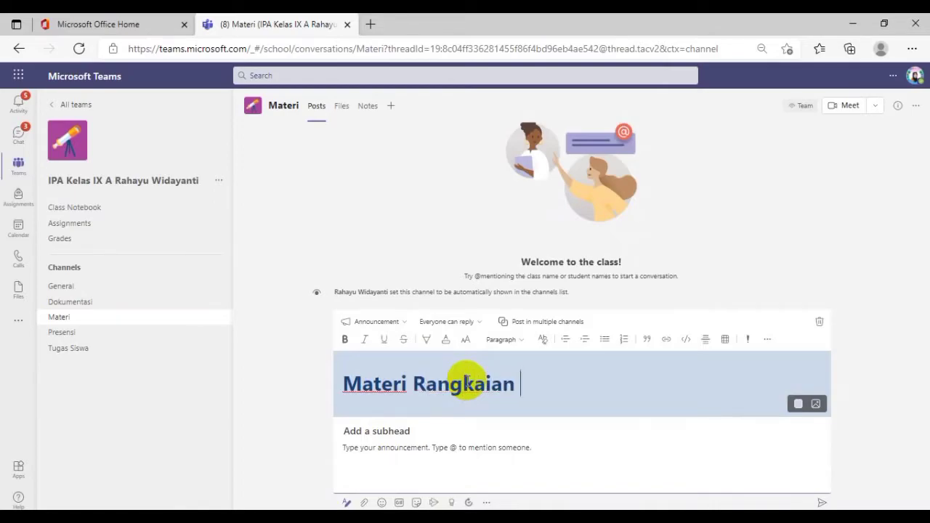
type("Listrik")
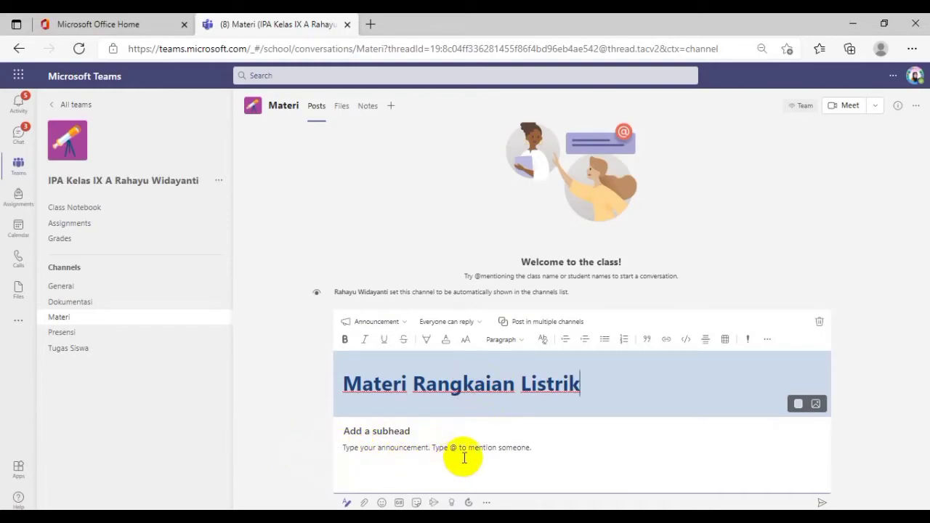
left_click(819, 407)
left_click(771, 429)
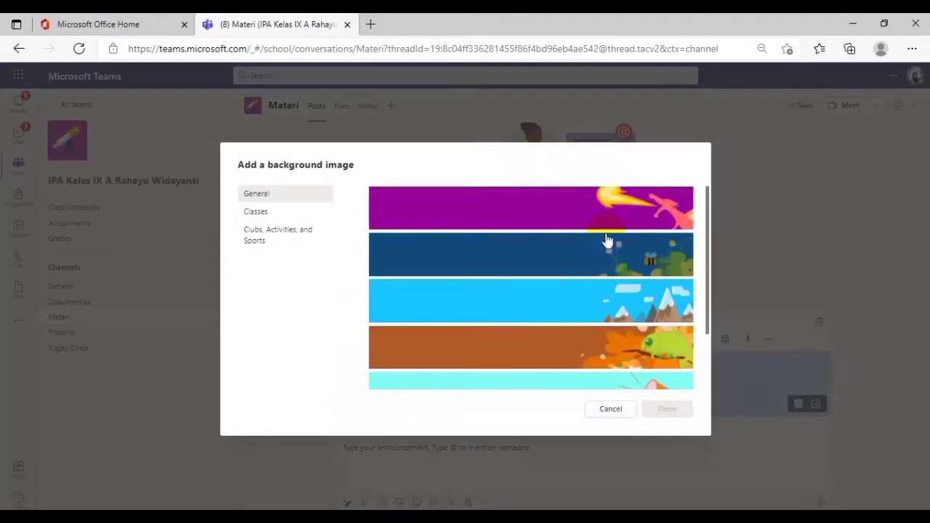
left_click(609, 307)
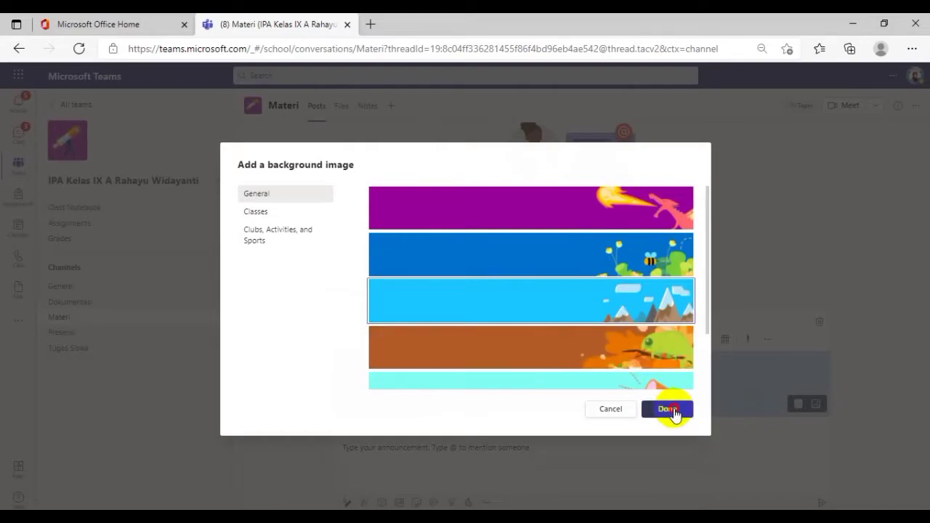
left_click(669, 409)
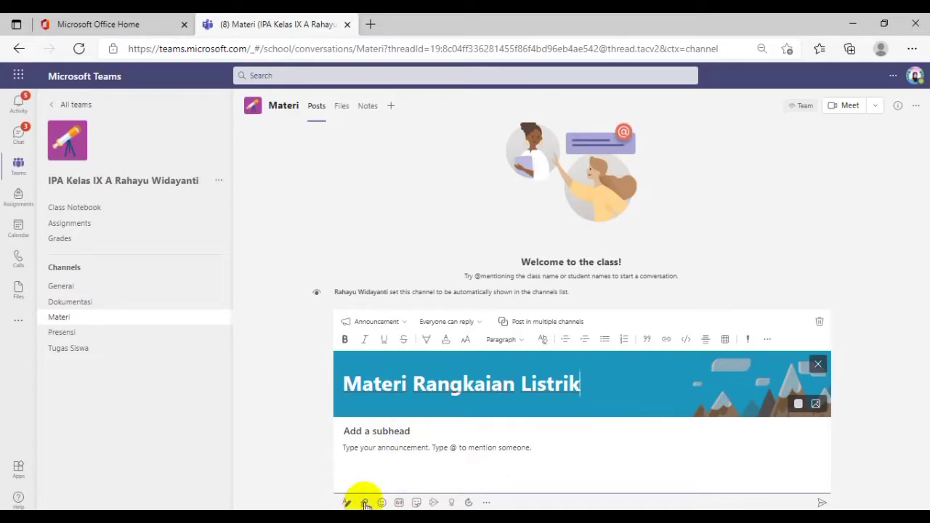
Attach the presentation "IPA Kelas 9 BAB 5" from the computer's BAHAN folder and post the announcement
left_click(365, 503)
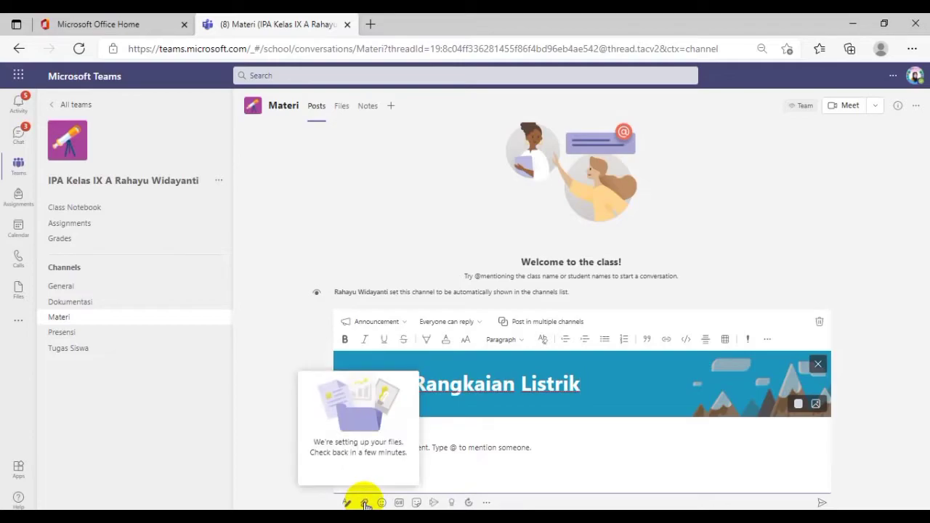
left_click(365, 504)
left_click(365, 504)
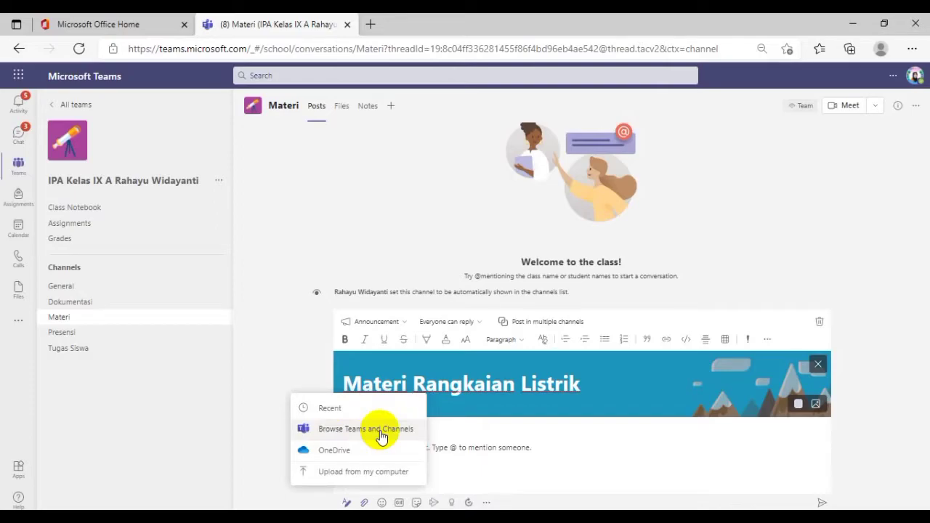
left_click(352, 474)
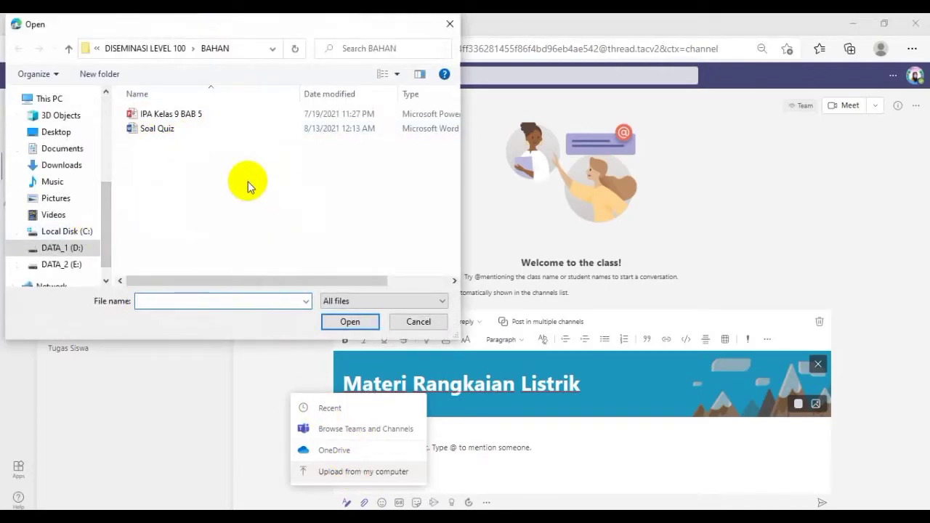
left_click(176, 117)
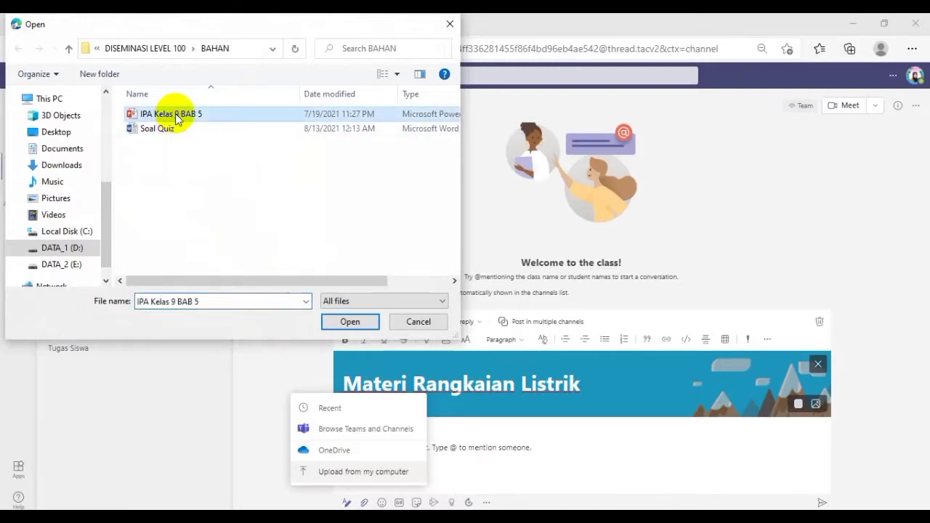
left_click(350, 324)
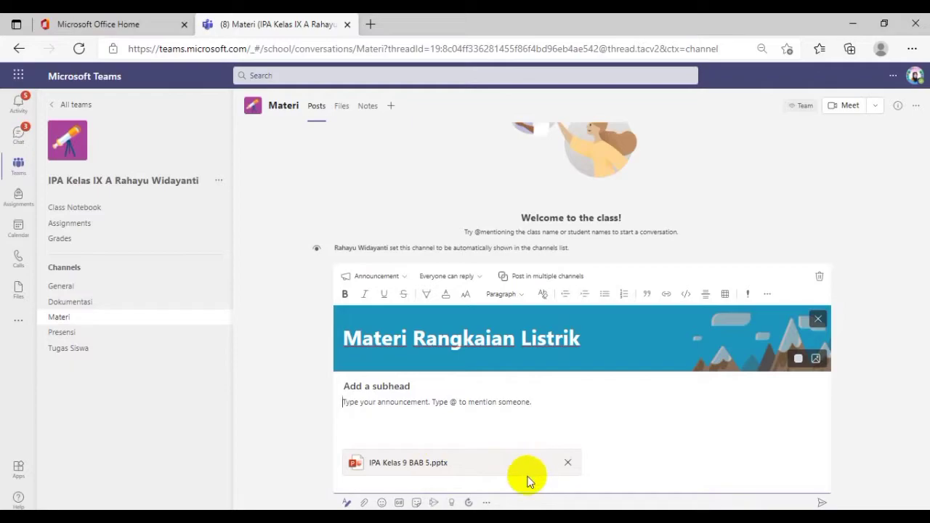
left_click(821, 503)
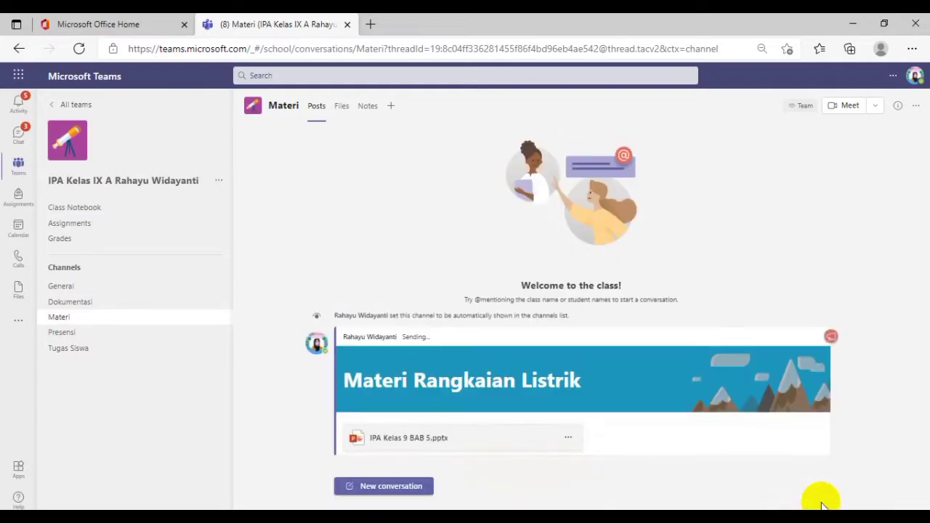
Start a new assignment in the class team's Assignments and dismiss the tip about group assignments
left_click(61, 286)
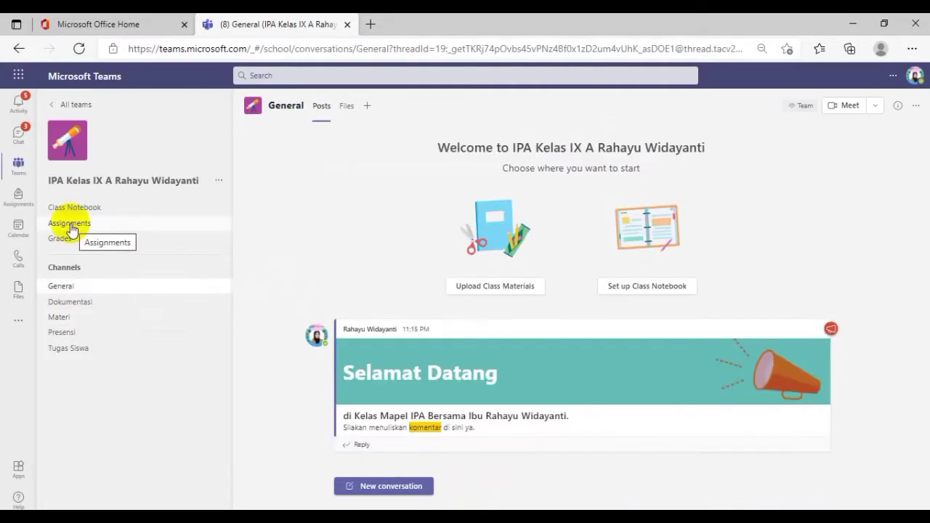
left_click(71, 229)
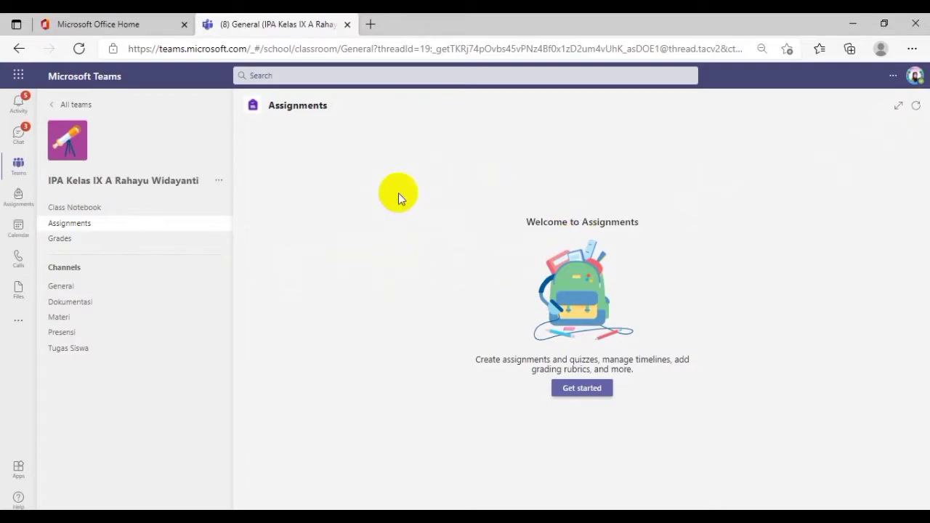
left_click(573, 391)
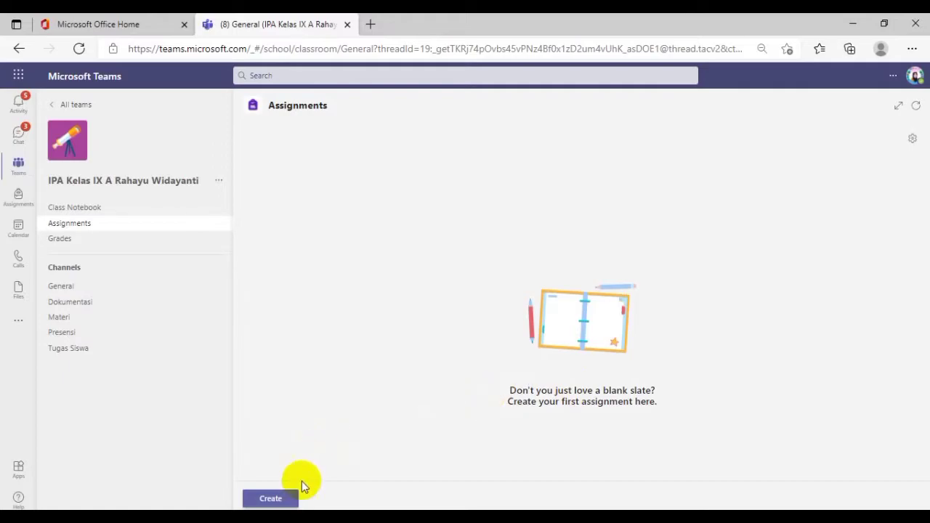
left_click(276, 503)
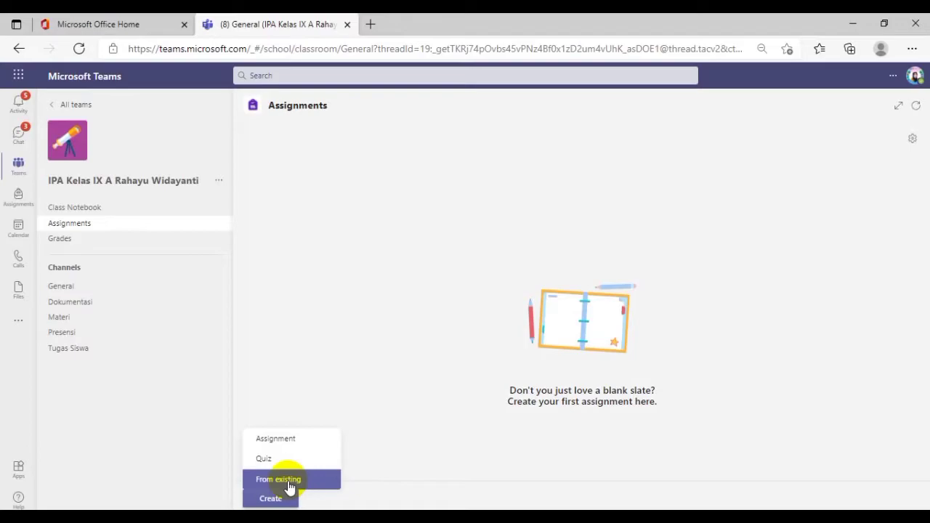
left_click(277, 439)
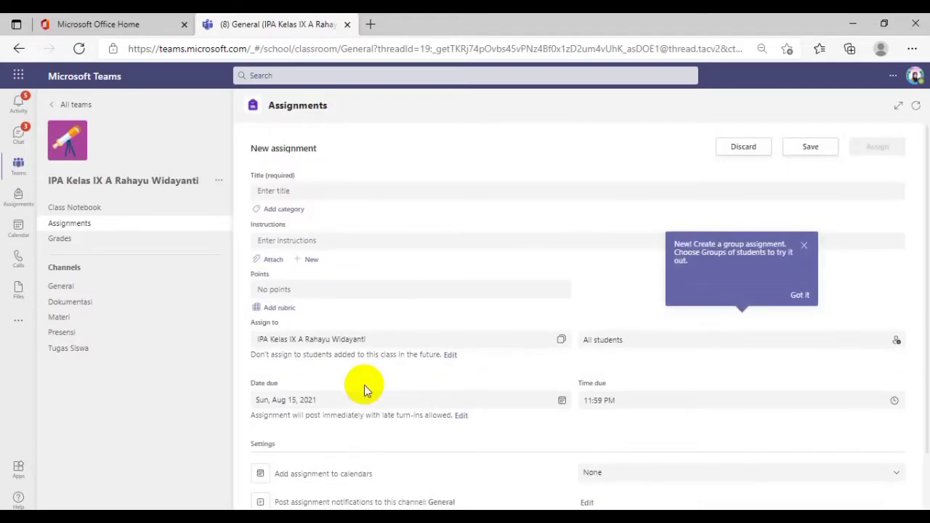
left_click(802, 296)
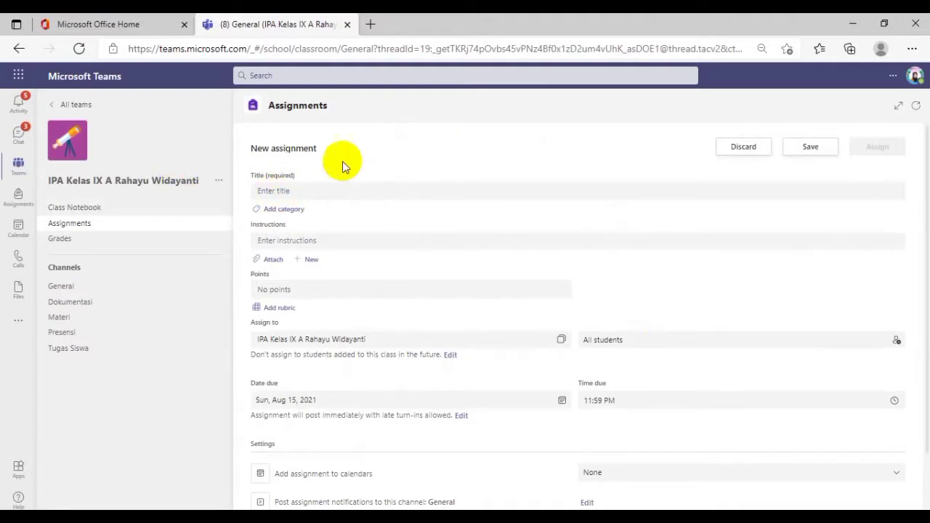
Title the assignment "Poster Pola Hidup Sehat" and leave it without a category
left_click(293, 190)
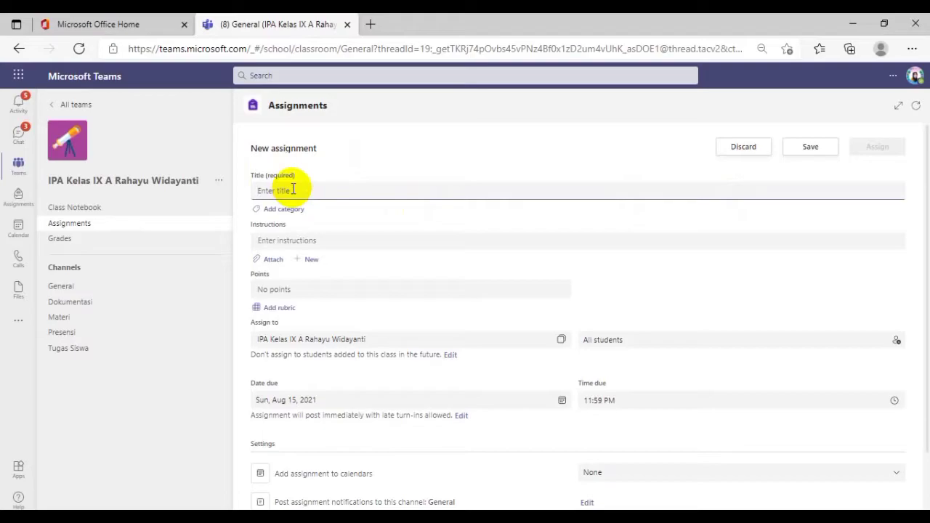
type("Poster")
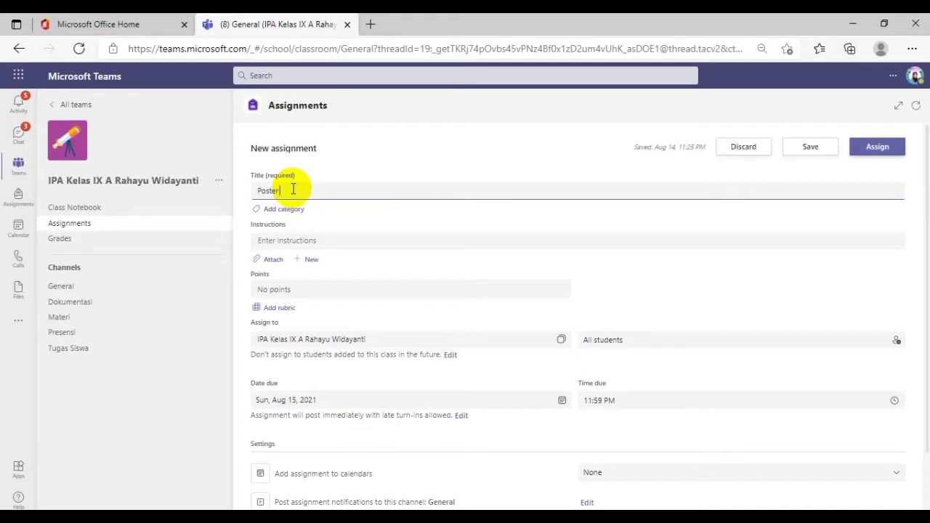
type("Pola Hidup Sehat")
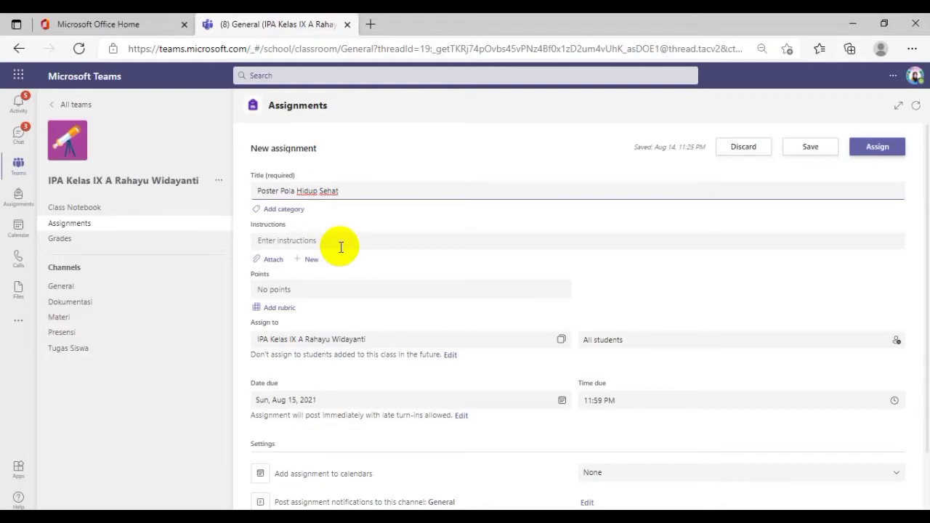
left_click(293, 214)
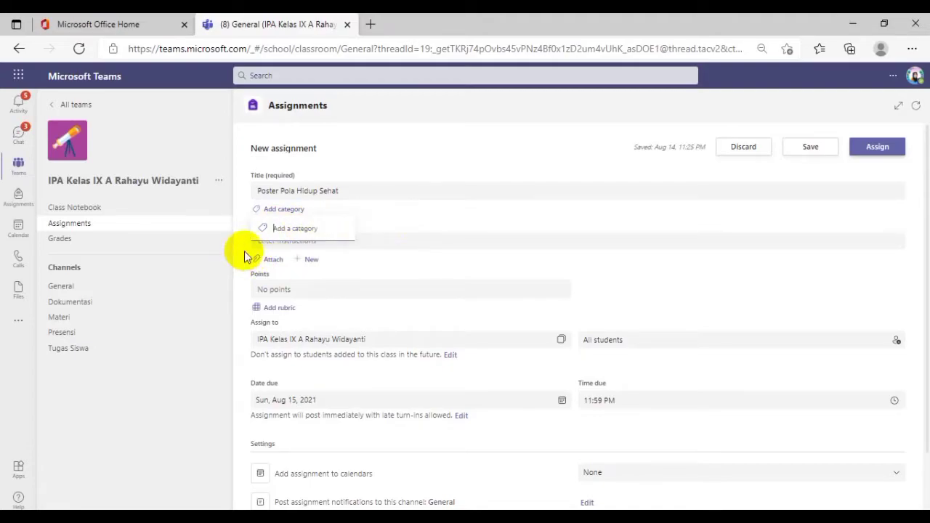
left_click(382, 260)
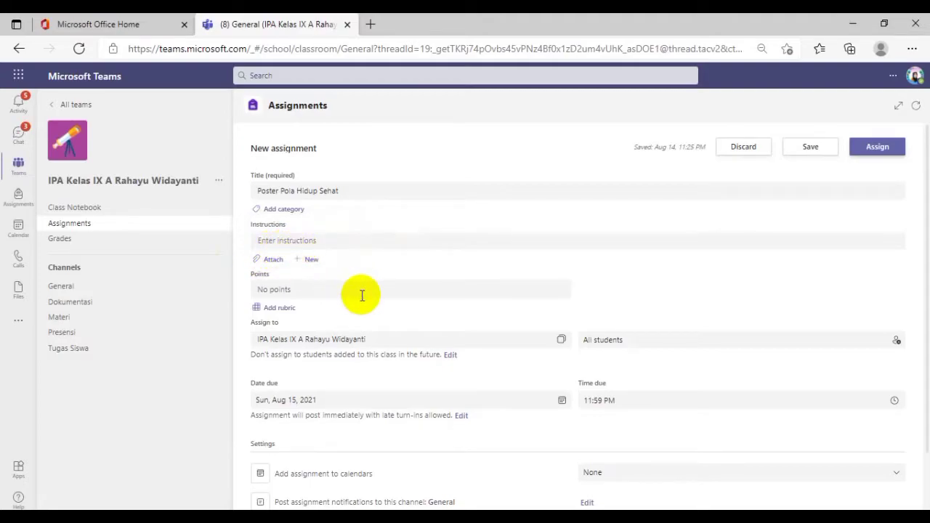
Write the instruction "Buatlah poster tentang pola hidup sehat, menggunakan buku gambar ukuran A3."
left_click(297, 241)
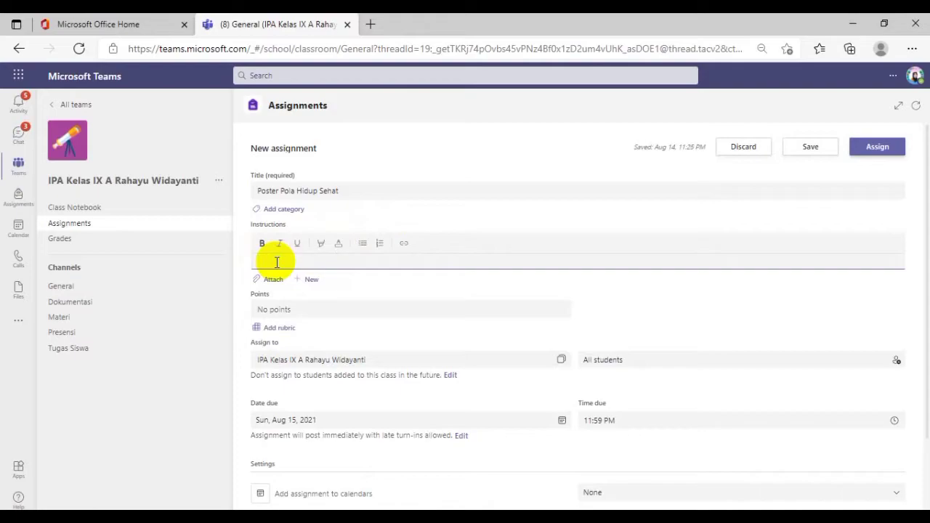
type("Buatlah poster tentang ")
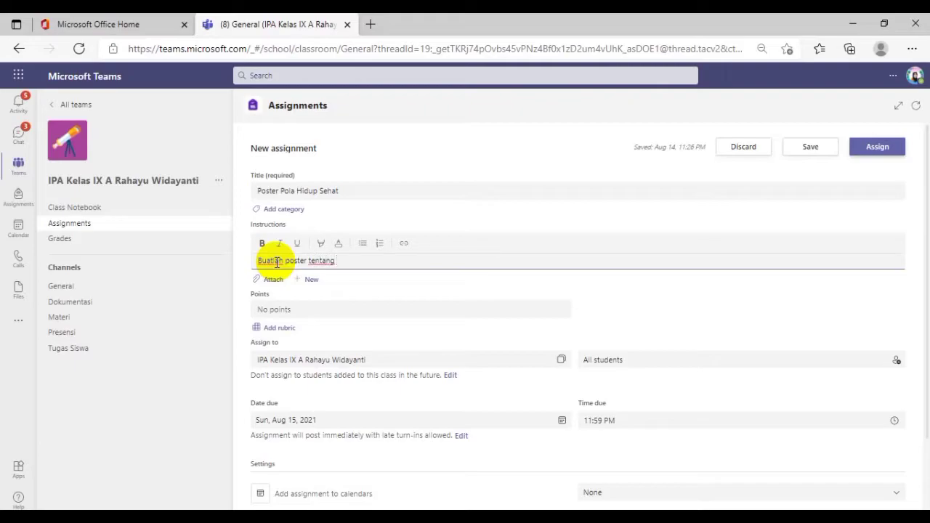
type("pola hidup sehat, mengguna")
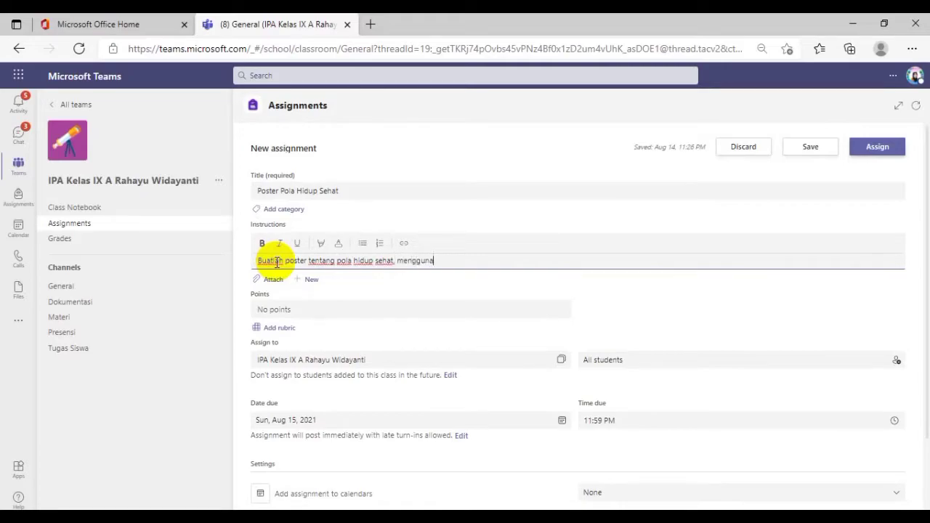
type("kan buku gambar ukuran")
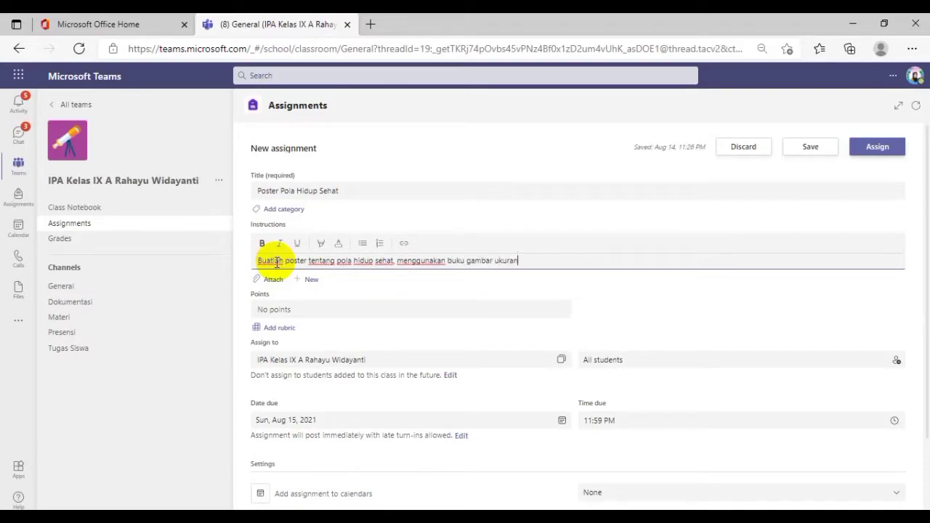
type(" A3.")
Add a second instruction line reading "foto postermu kemudian unggah di penugasan ini."
key("Return")
type("foto")
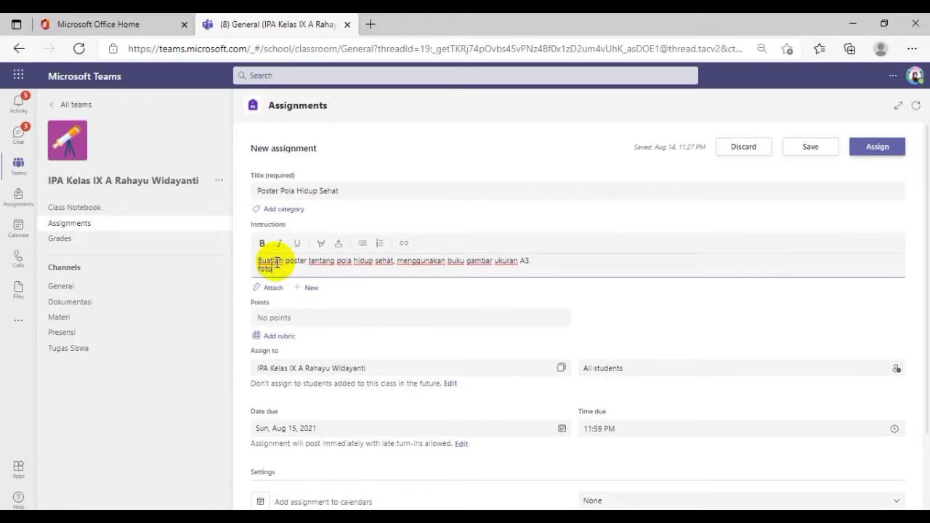
type(" postermu kemudian unggah di p")
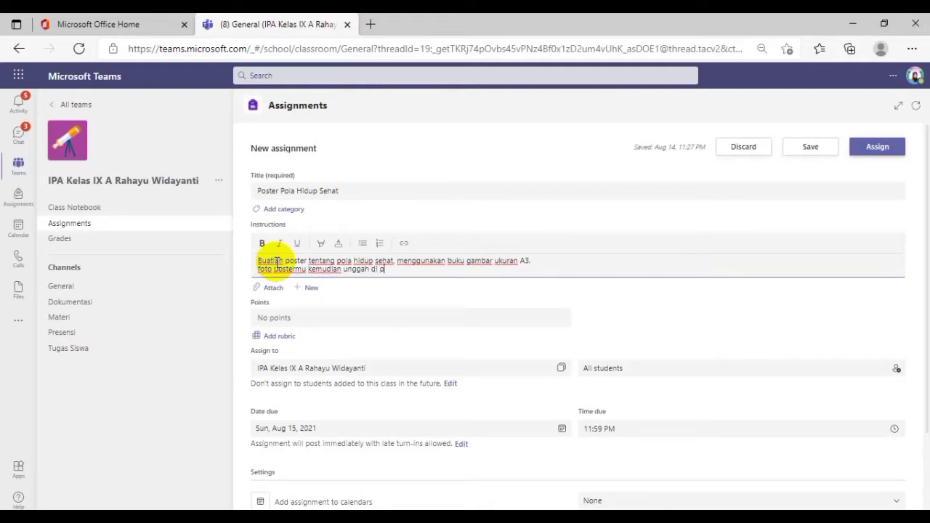
type("enugasan ini.")
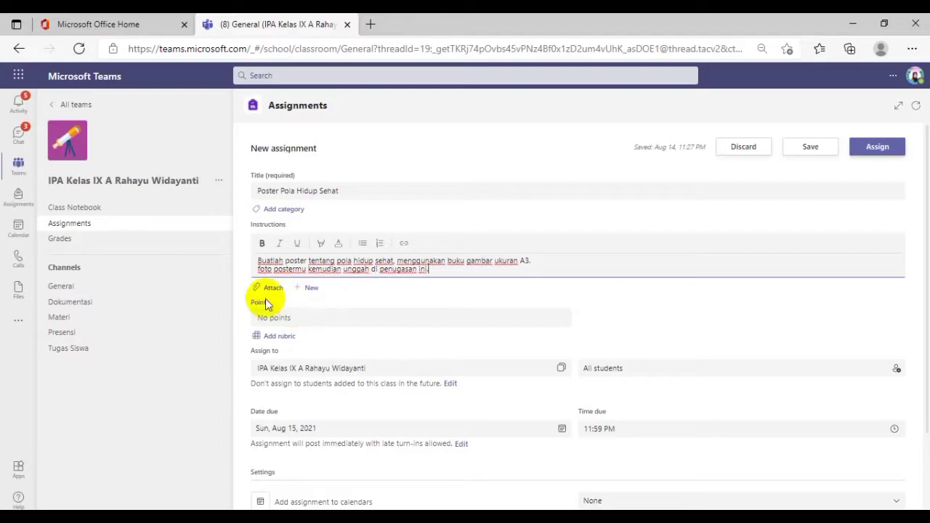
left_click(273, 291)
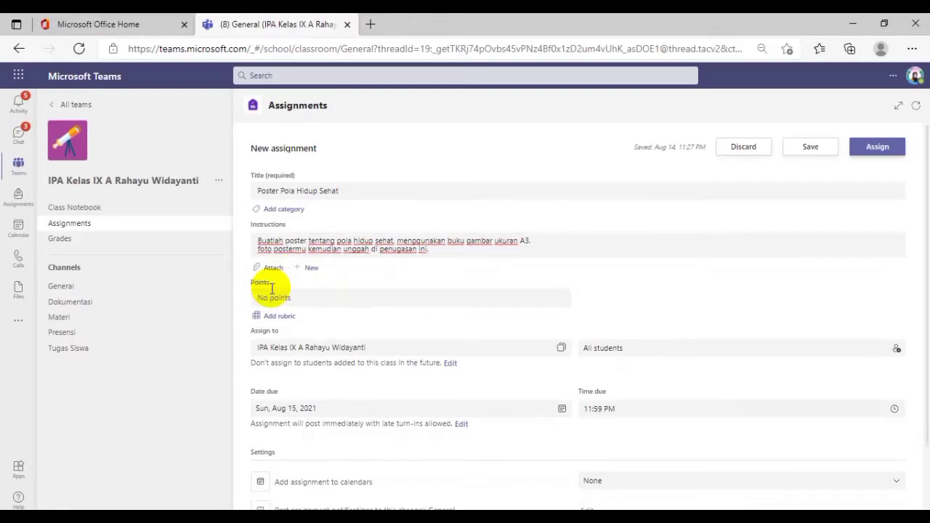
left_click(277, 270)
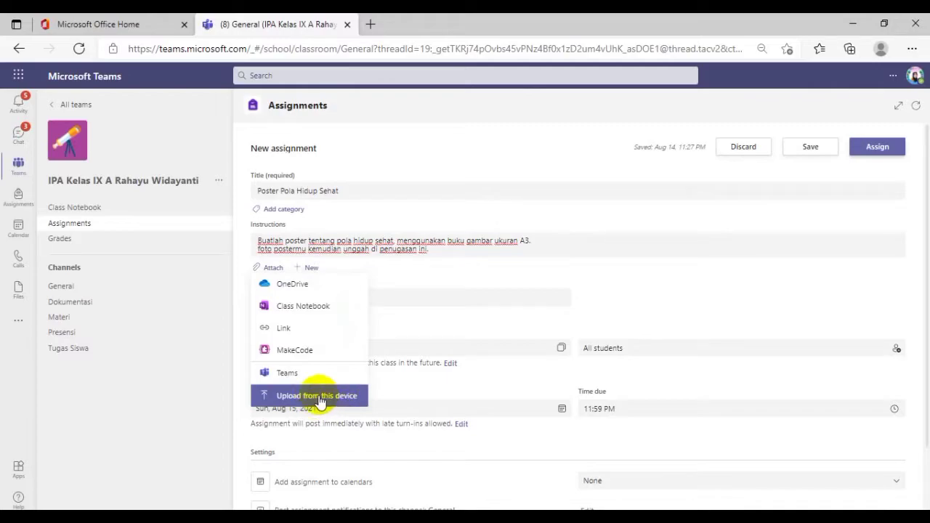
left_click(675, 296)
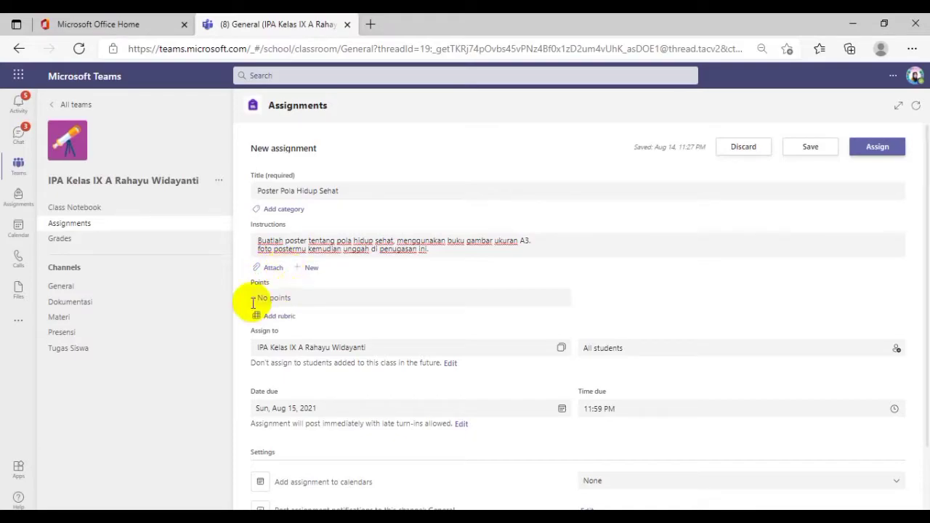
Set the assignment's points to 100 and start a new rubric for it
left_click(275, 299)
type("100")
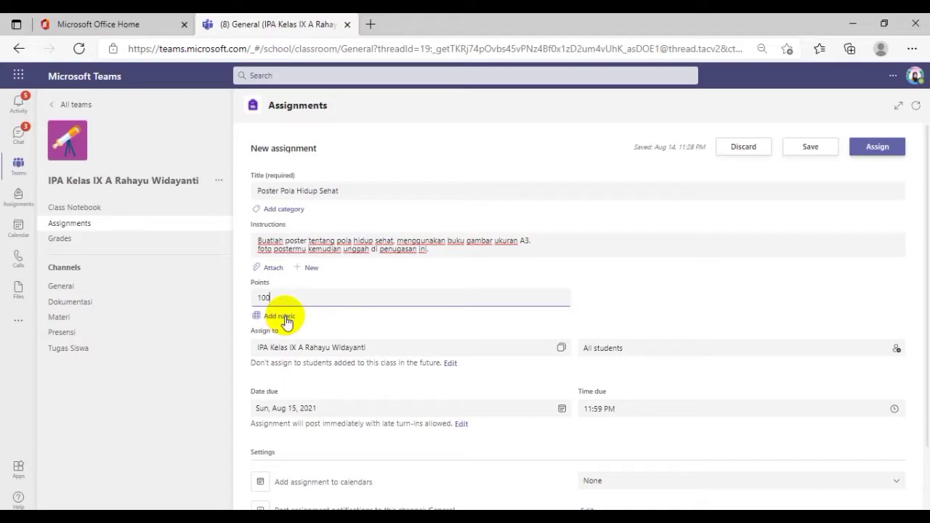
left_click(283, 318)
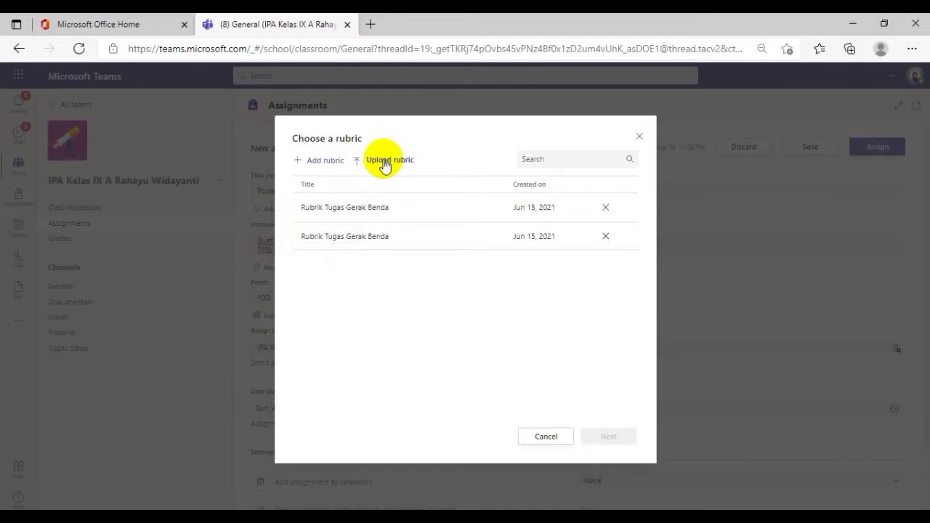
left_click(324, 164)
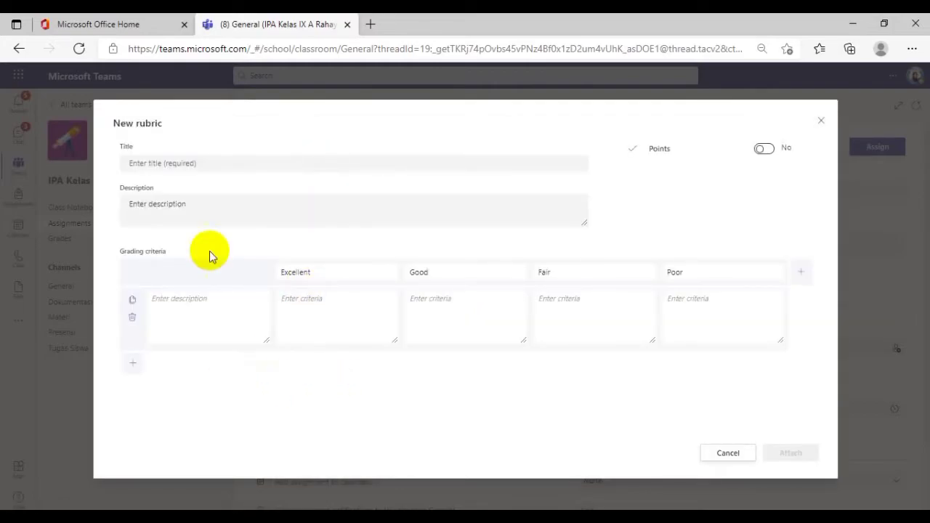
Title the rubric "Poster hidup sehat"
left_click(168, 163)
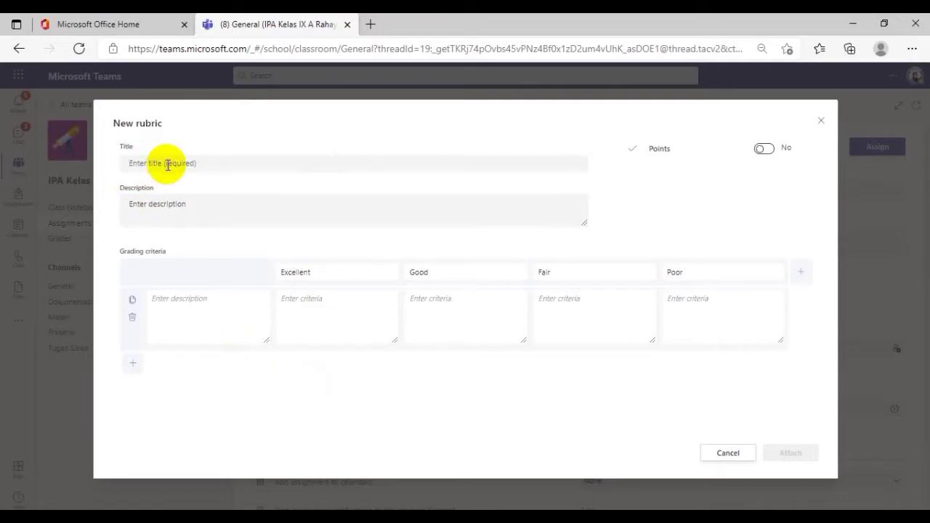
type("Poster")
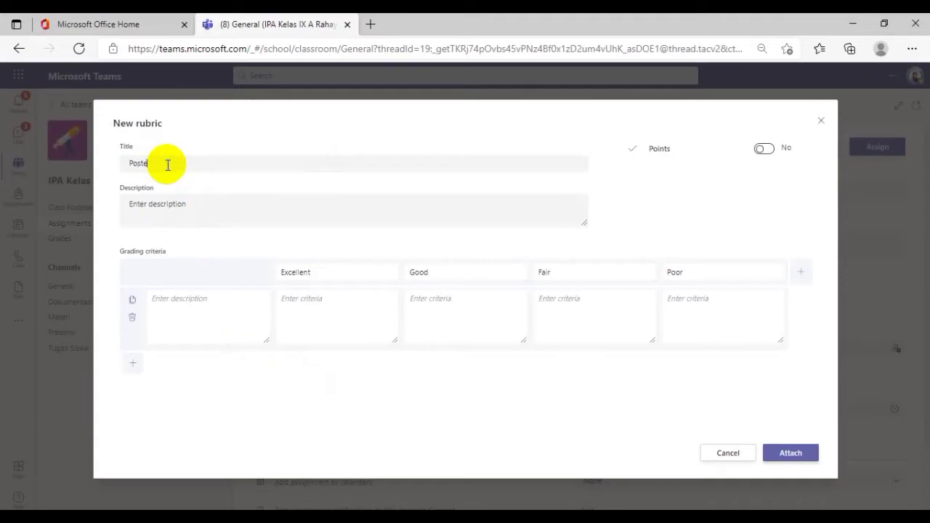
type(" hidup sehat")
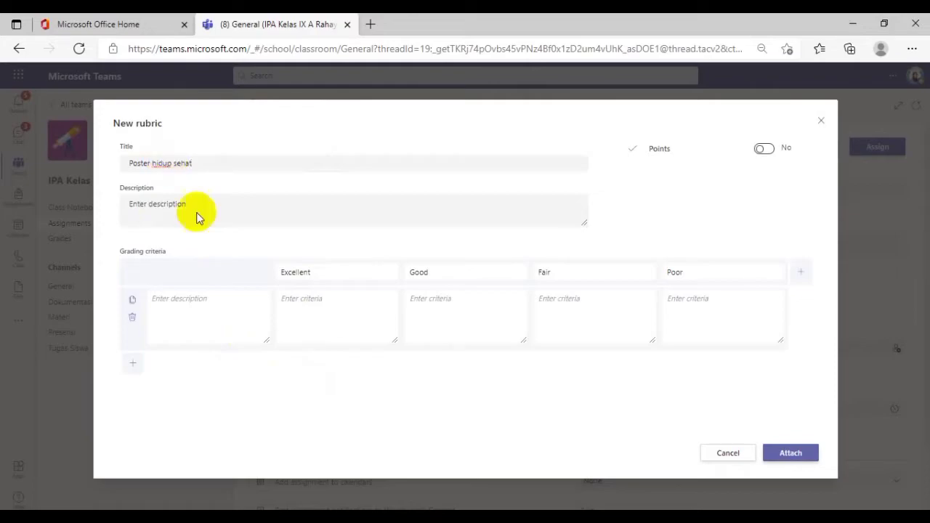
Describe the rubric's first grading criterion as "Kualitas Poster"
left_click(184, 302)
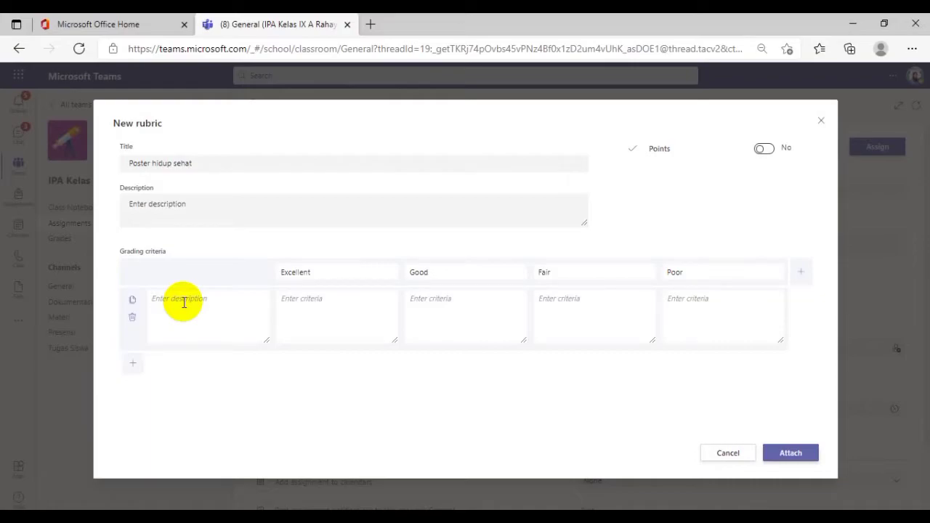
type("Kualitas Poster")
Enter "Full color, rapi, jelas maknanya." as the Excellent level of the Kualitas Poster criterion
left_click(305, 301)
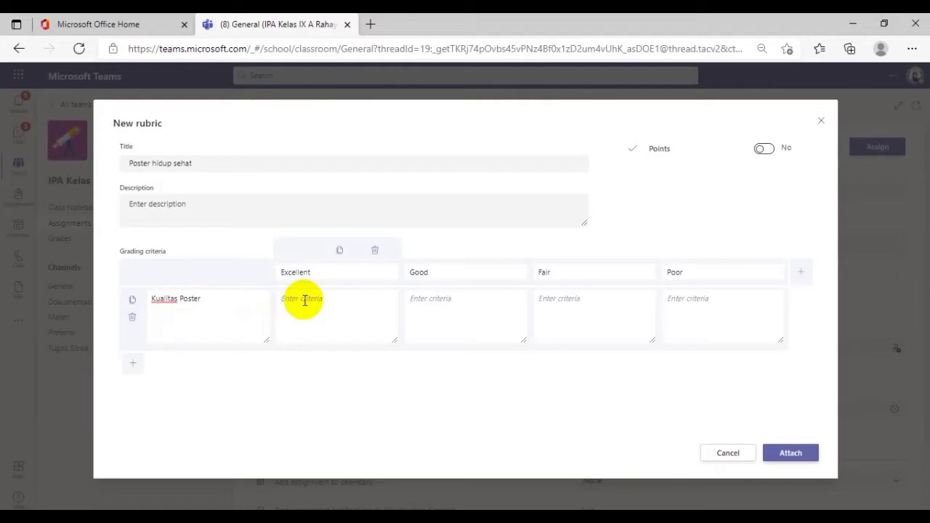
type("Full color, rapi, jelas maknanya.")
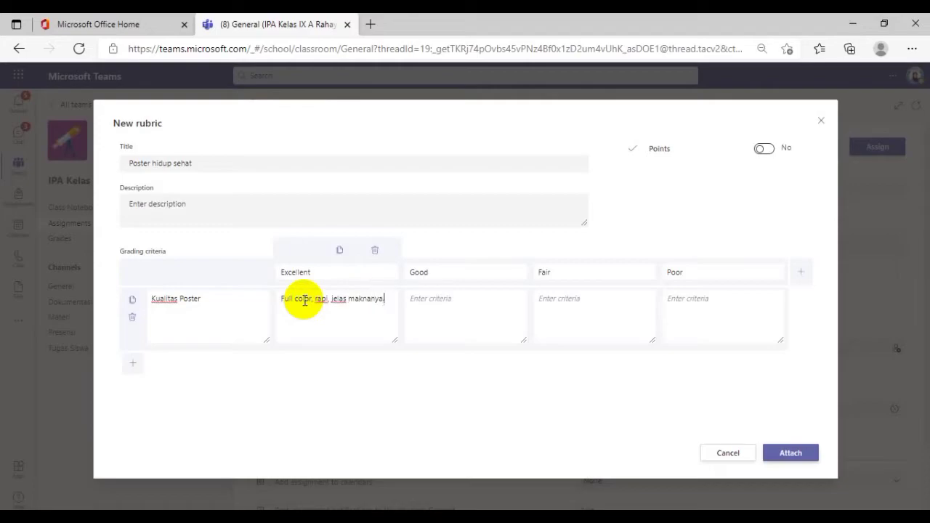
Enter "Full color, jelas maknanya, kurang rapi" as the Good level of the Kualitas Poster criterion
left_click(424, 302)
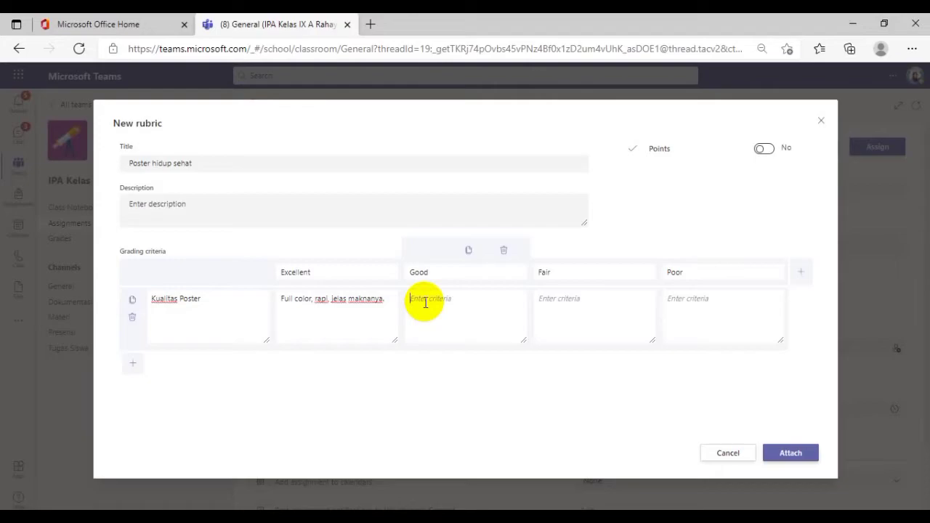
type("Full color, j")
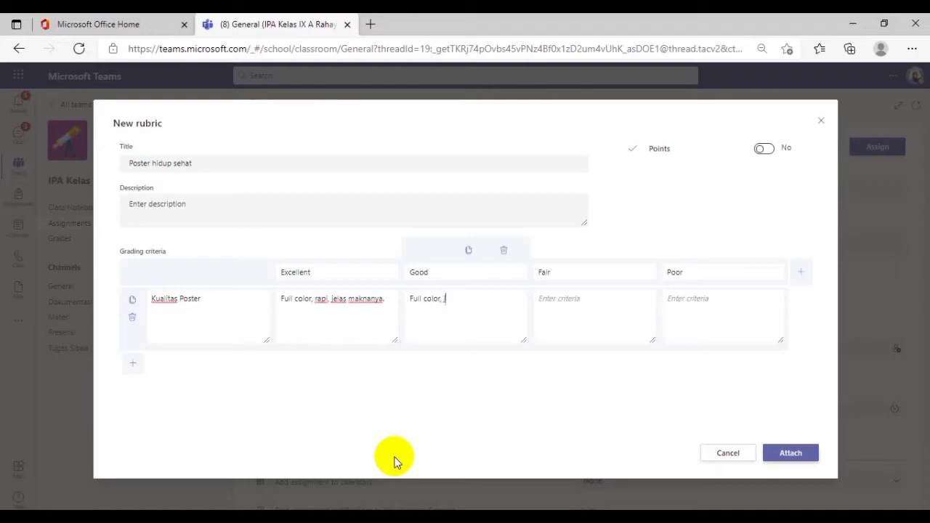
type("elas maknanya, kurang rapi")
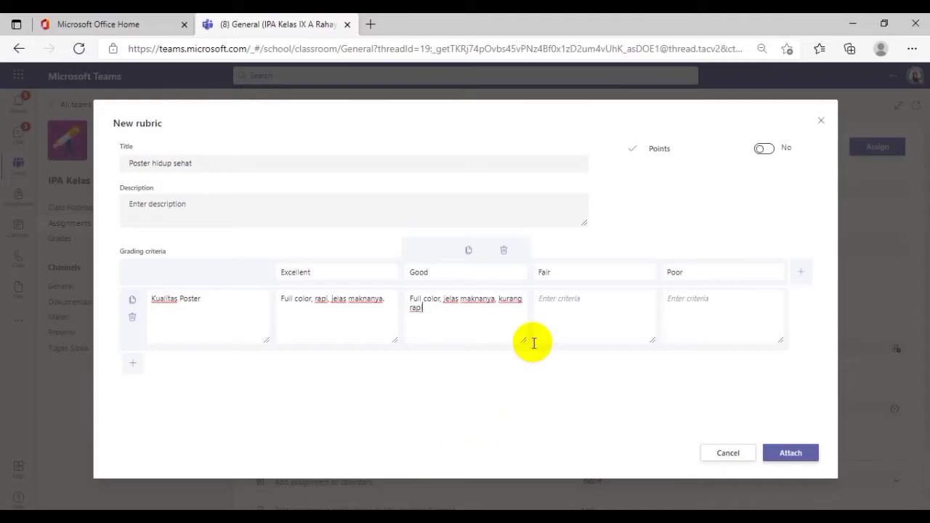
Enter "Poster tidak diberikan warna, kurang rapi, namun masih jelas maknanya" as the Fair level of the Kualitas Poster criterion
left_click(558, 304)
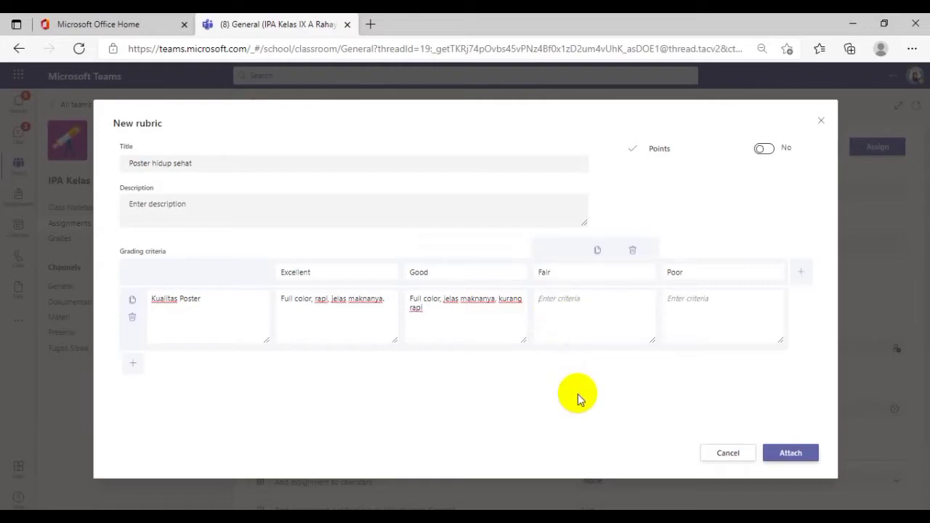
type("Poster rtidak diberikan warna")
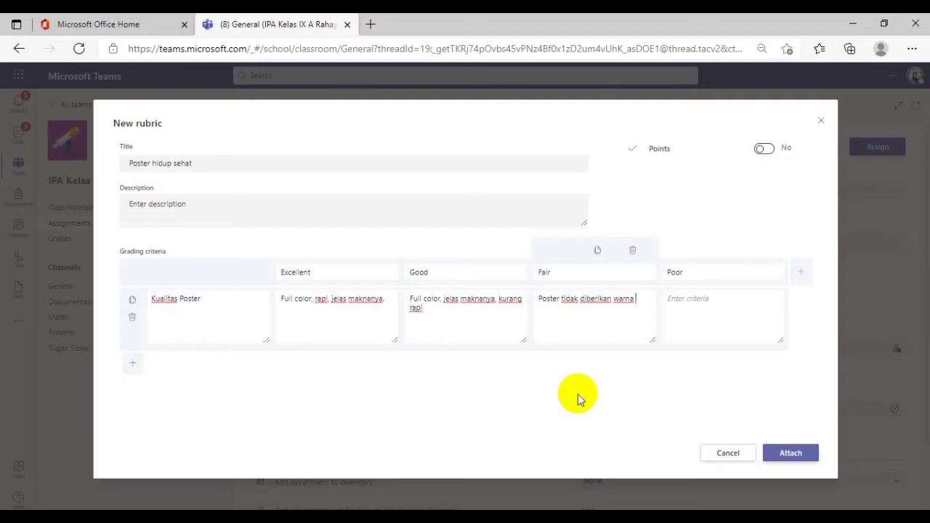
type(", kurang rapi, namun masih")
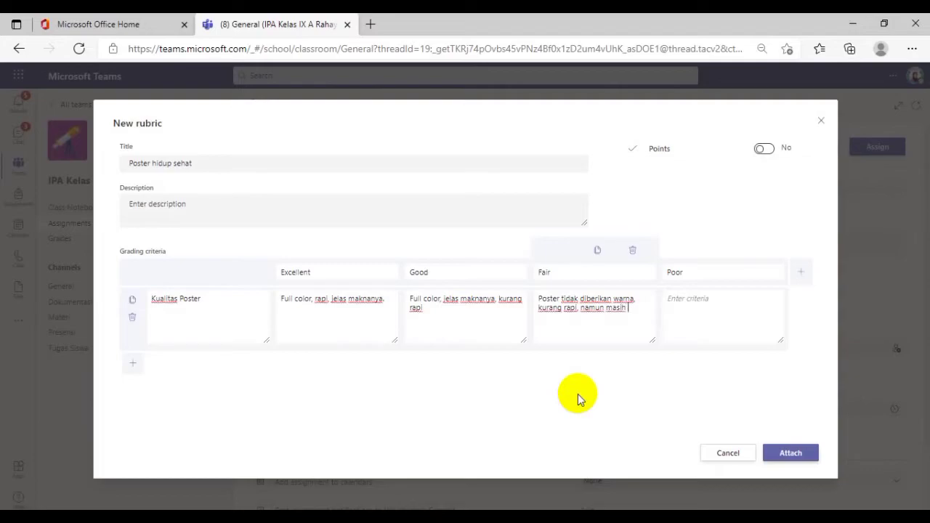
type(" jelas maknanya")
Enter "Poster masih perlu banyak penyempurnaan, disarankan membuat poster baru." as the Poor level of the Kualitas Poster criterion
left_click(702, 306)
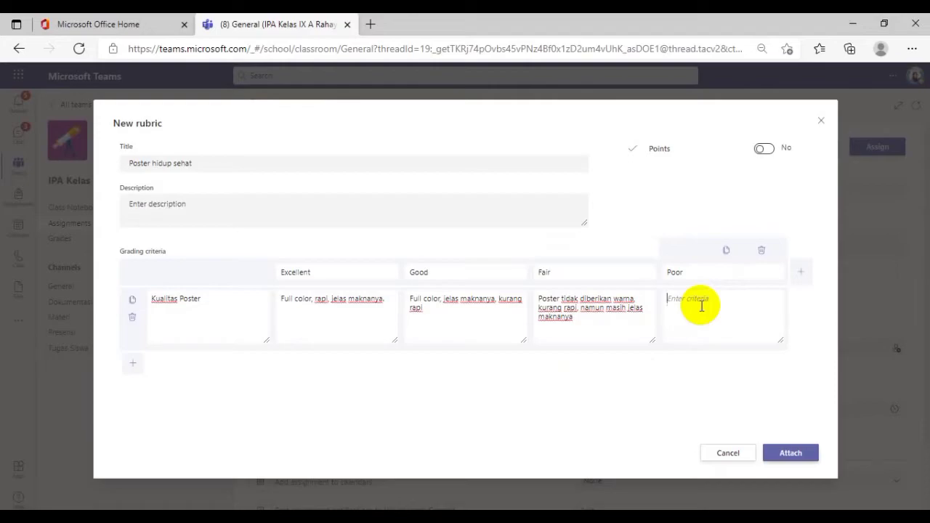
type("Poster masih perlu banya")
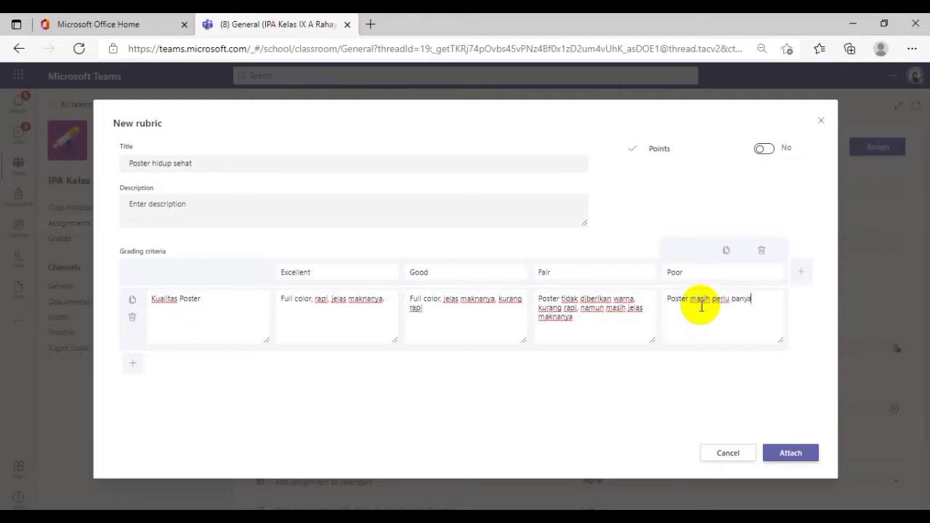
type("k penyempurnaan, dis")
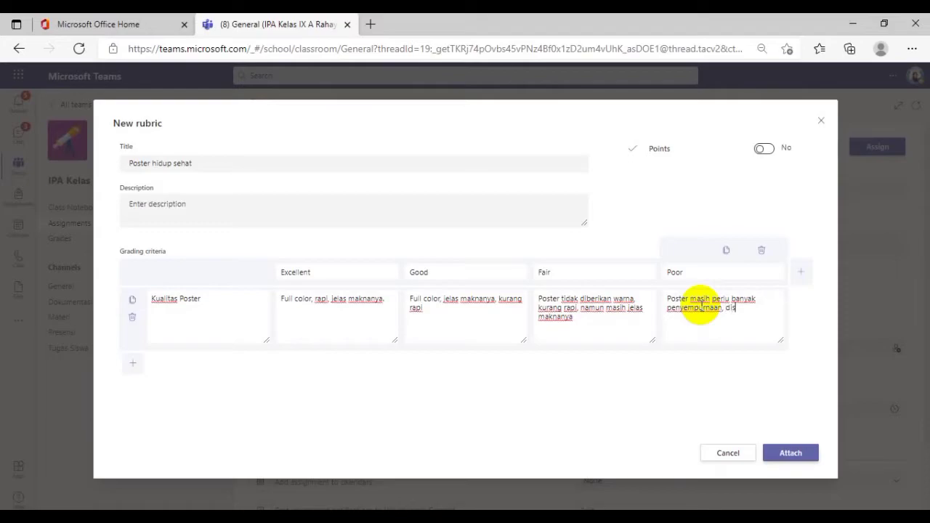
type("arankan membuat poster baru.")
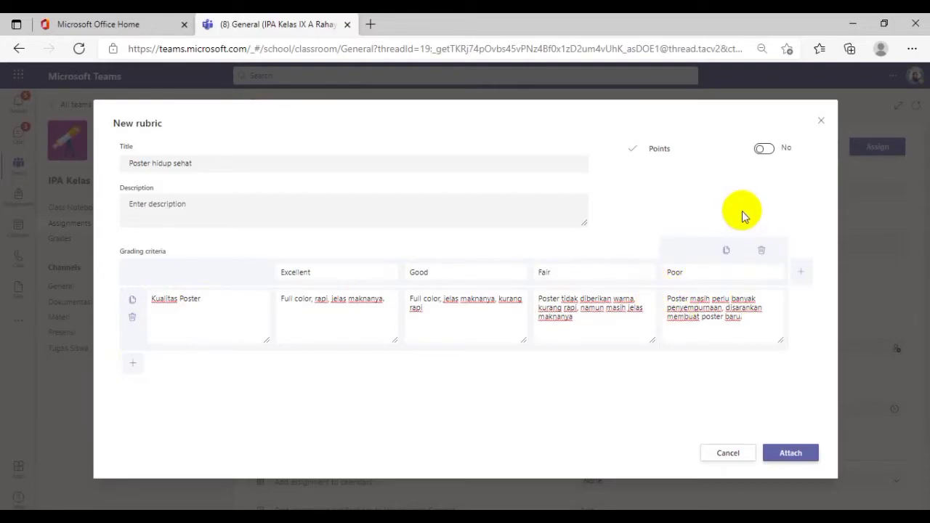
Enable points for the rubric and attach it to the assignment
left_click(764, 149)
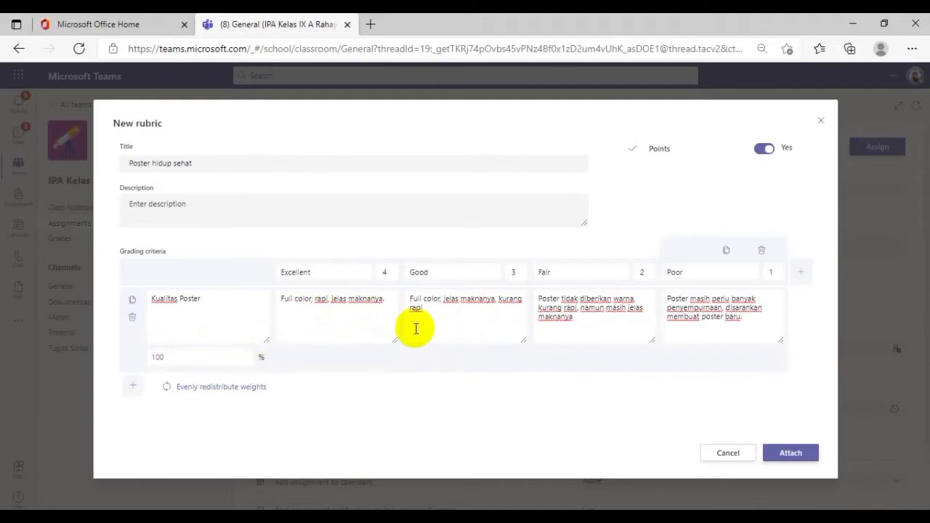
left_click(791, 454)
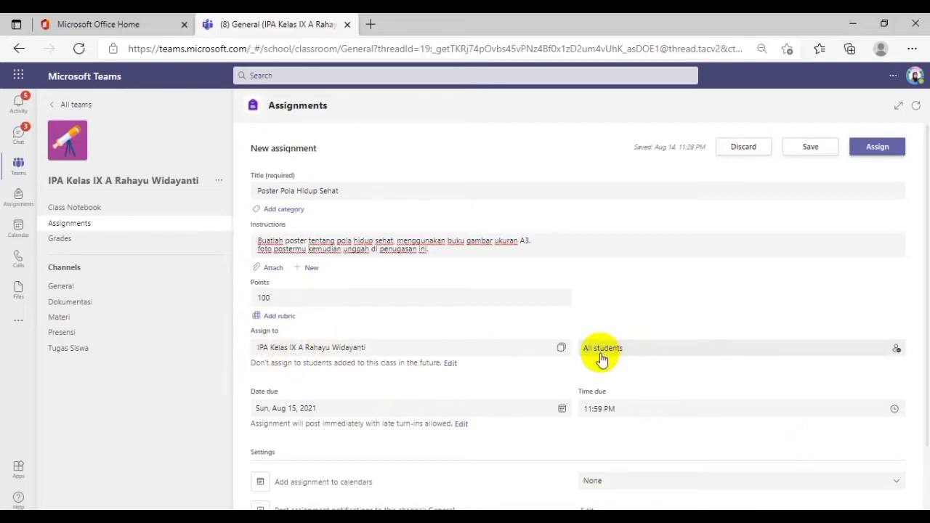
Review the student options the assignment can be given to and keep it assigned to all students
scroll(600, 354, "down", 1)
left_click(898, 289)
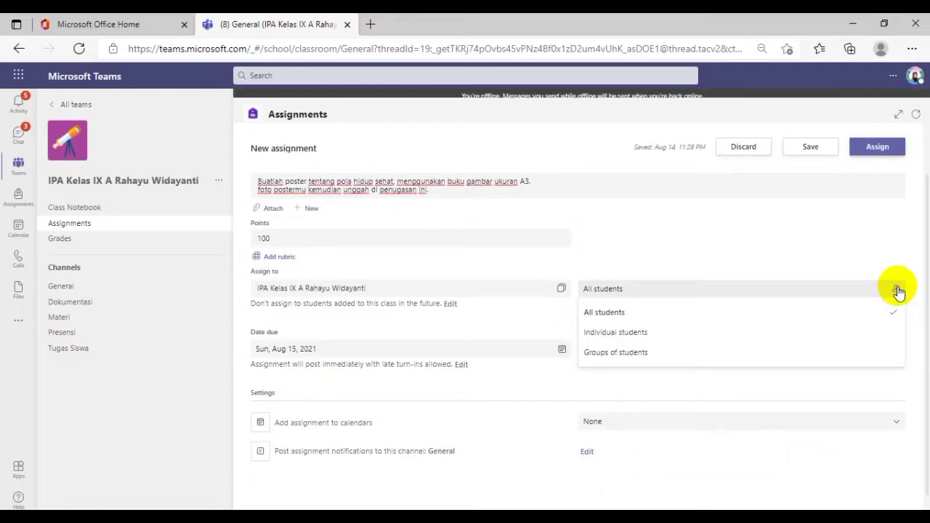
left_click(899, 291)
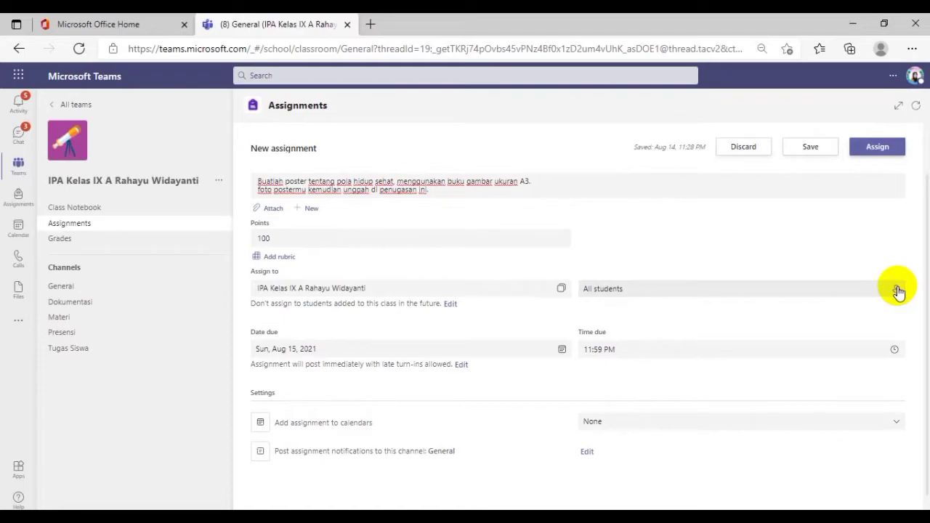
left_click(896, 292)
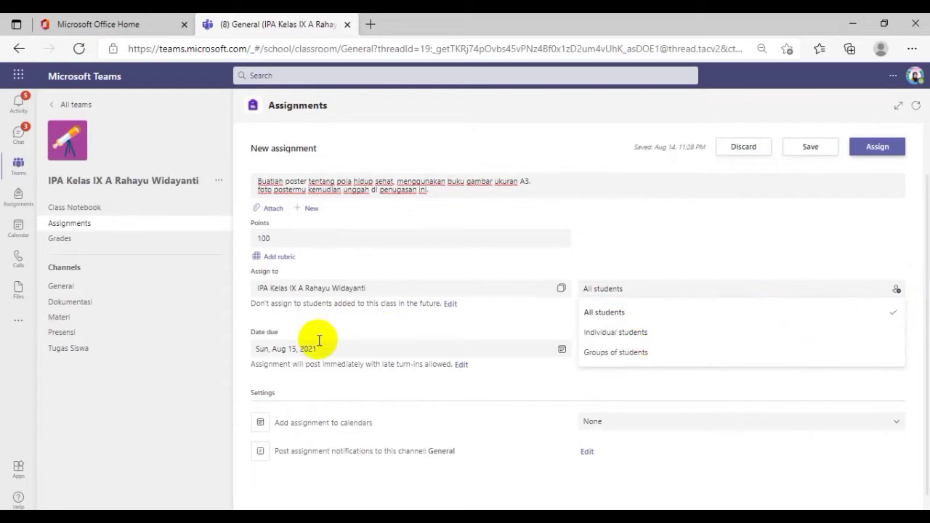
left_click(617, 295)
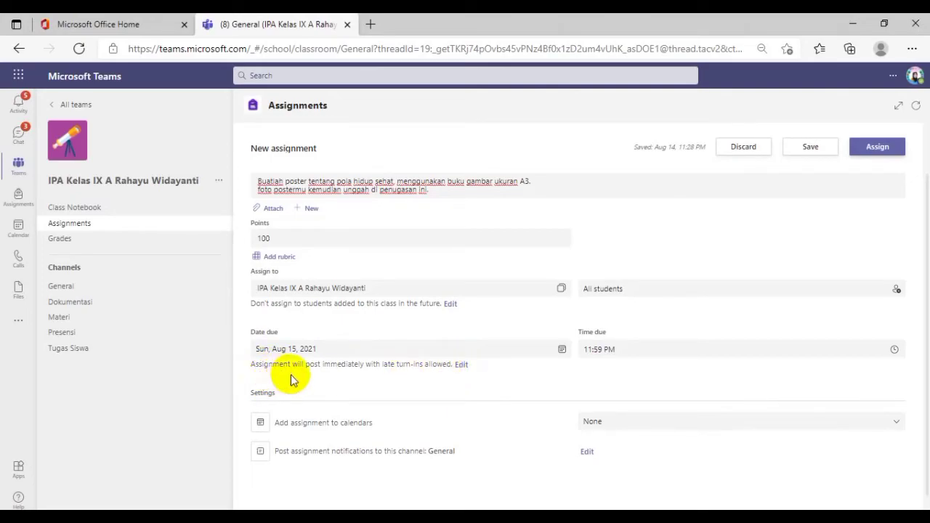
Open the assignment's posting and late turn-in settings for editing
left_click(462, 366)
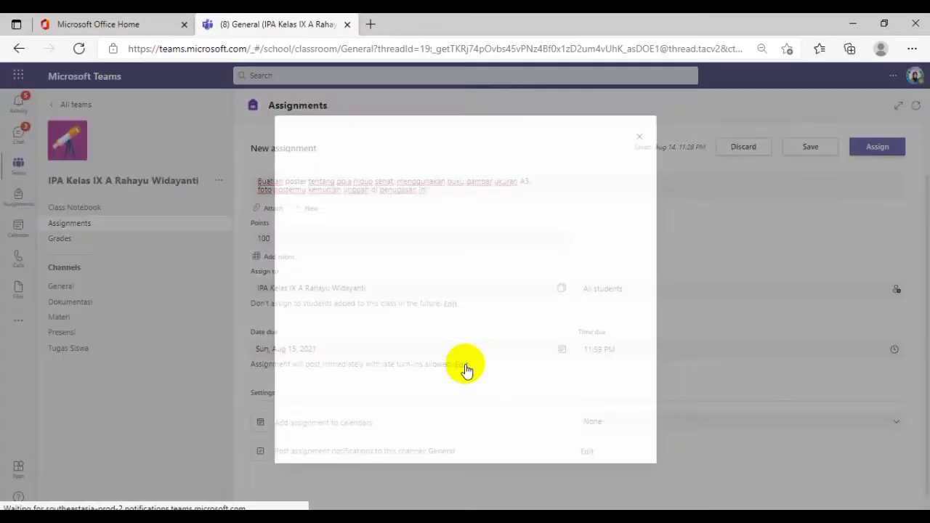
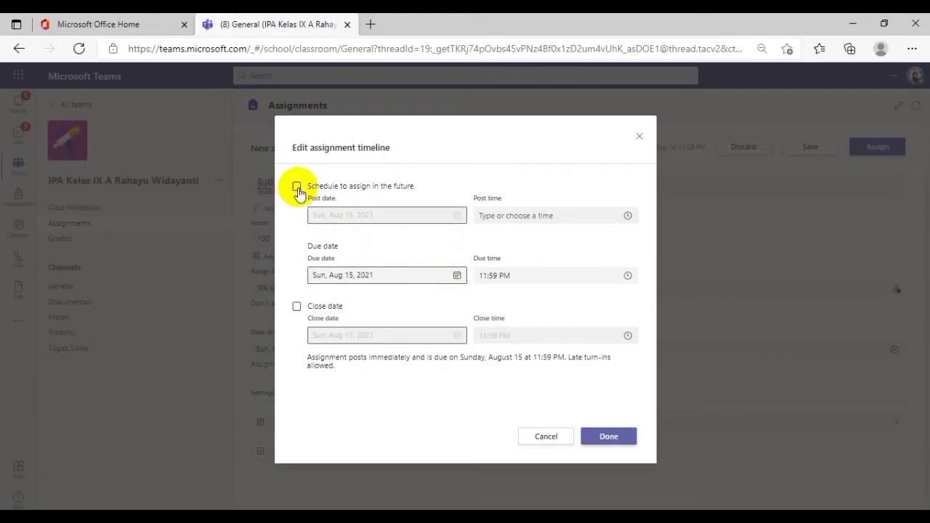
Schedule the assignment to post on Thu, Aug 19, 2021 at 7:00 AM
left_click(297, 188)
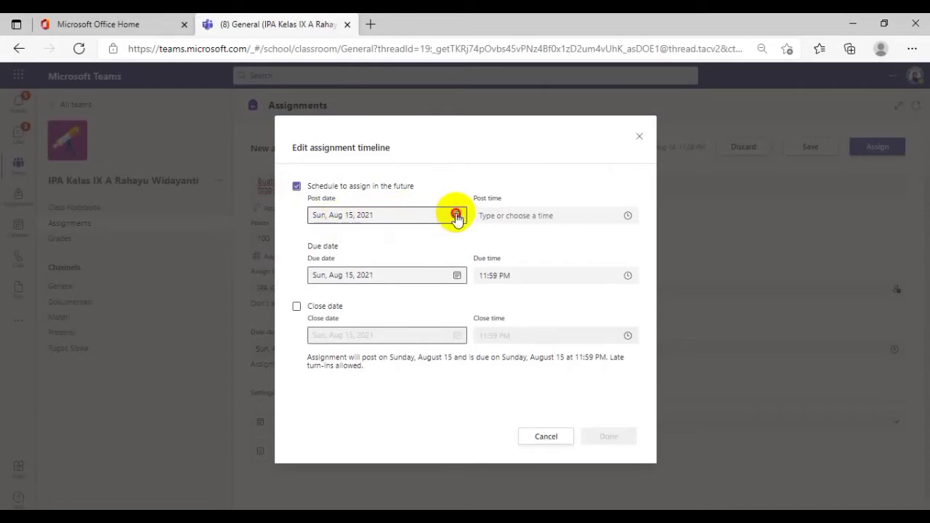
left_click(457, 216)
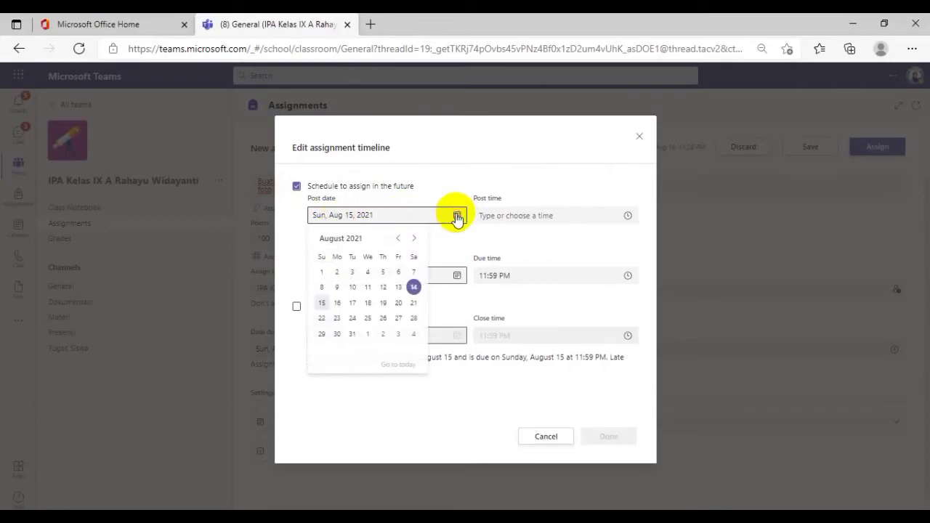
left_click(385, 304)
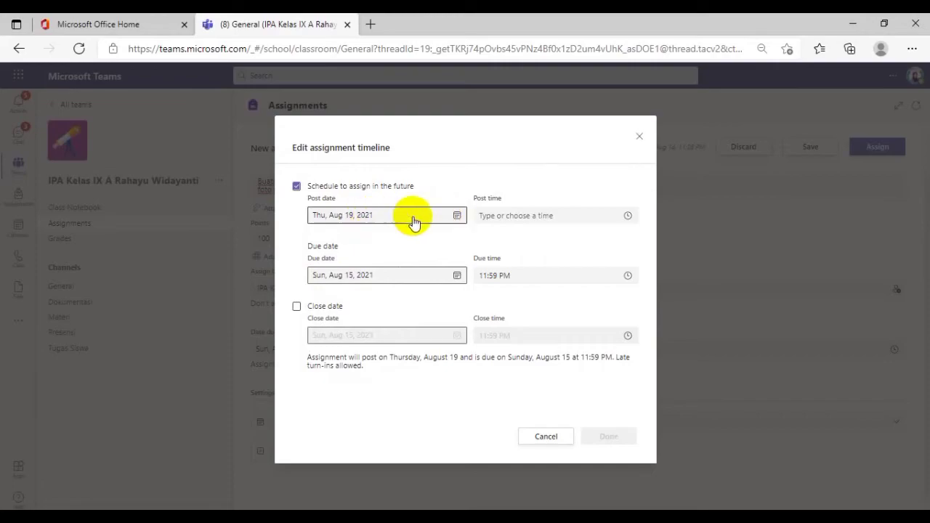
left_click(630, 218)
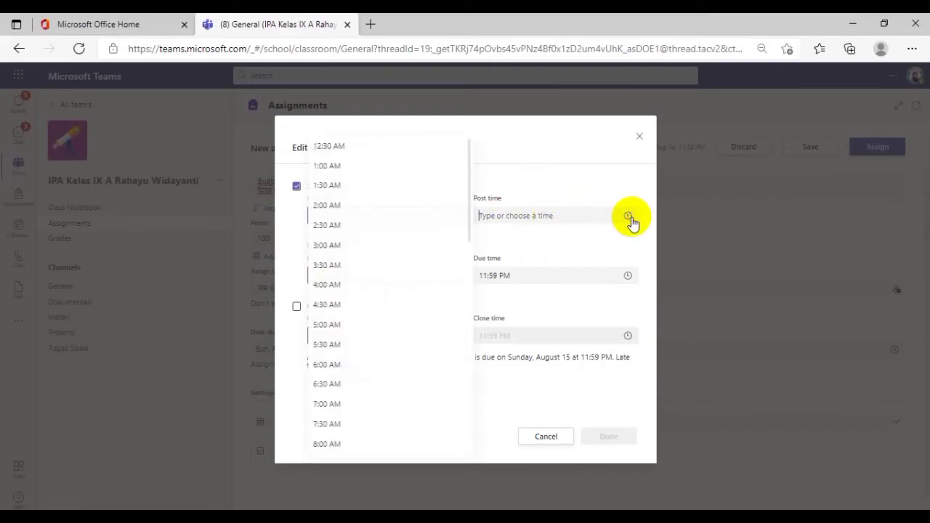
left_click(342, 406)
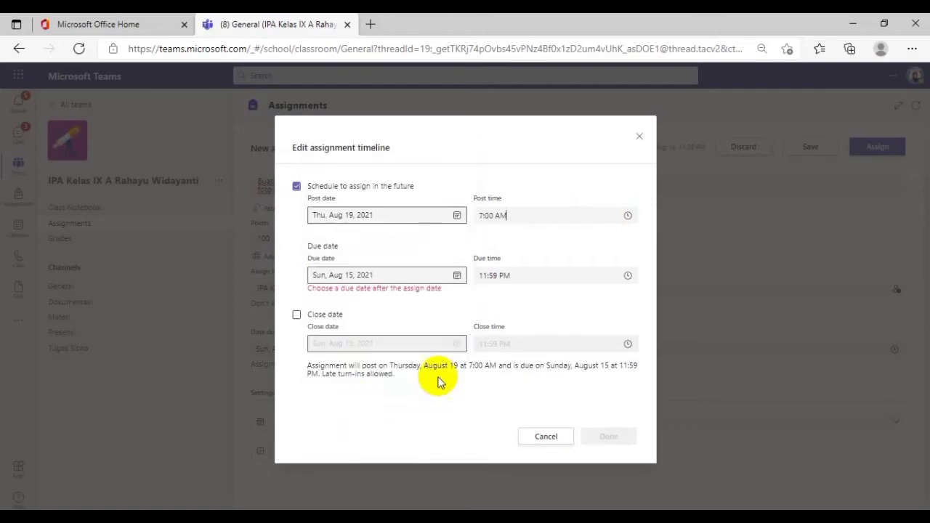
Set the assignment's due date to Thu, Aug 26, 2021, keep the due time at 11:59 PM, and apply the timeline
left_click(457, 278)
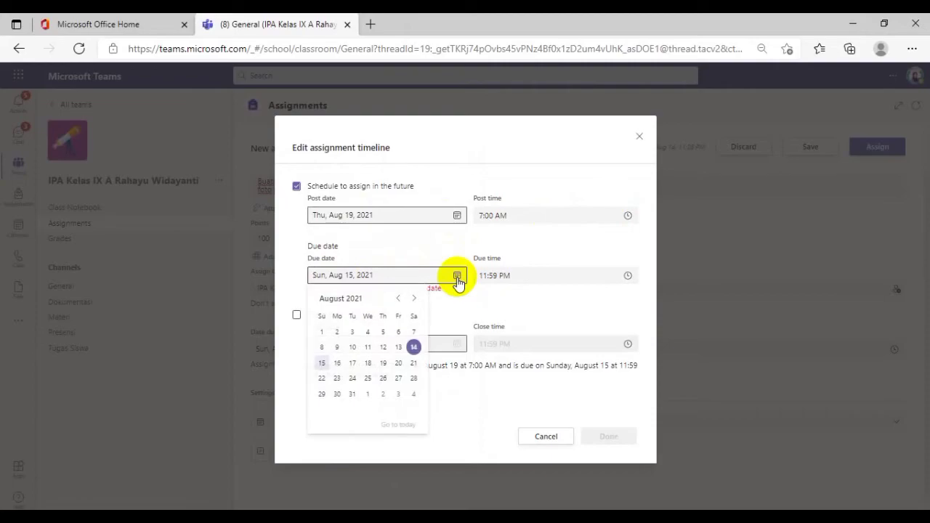
left_click(384, 379)
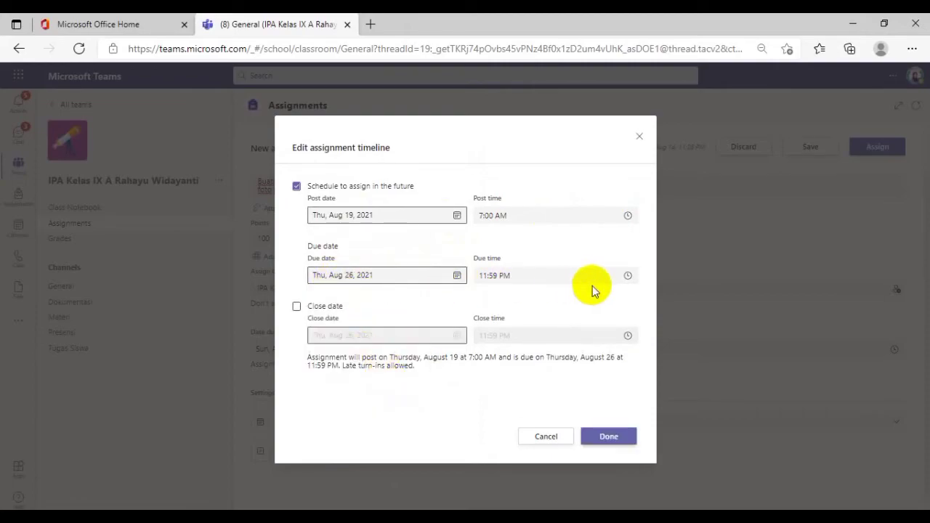
left_click(628, 277)
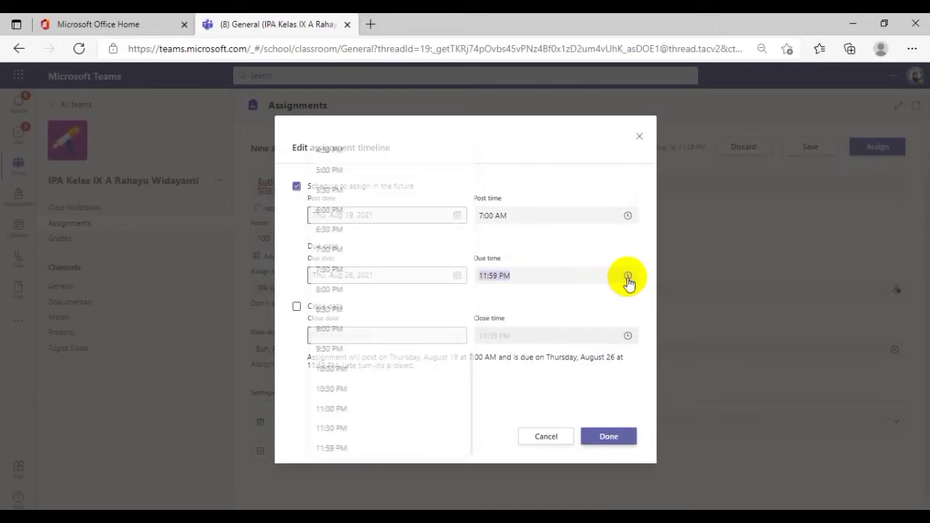
left_click(518, 279)
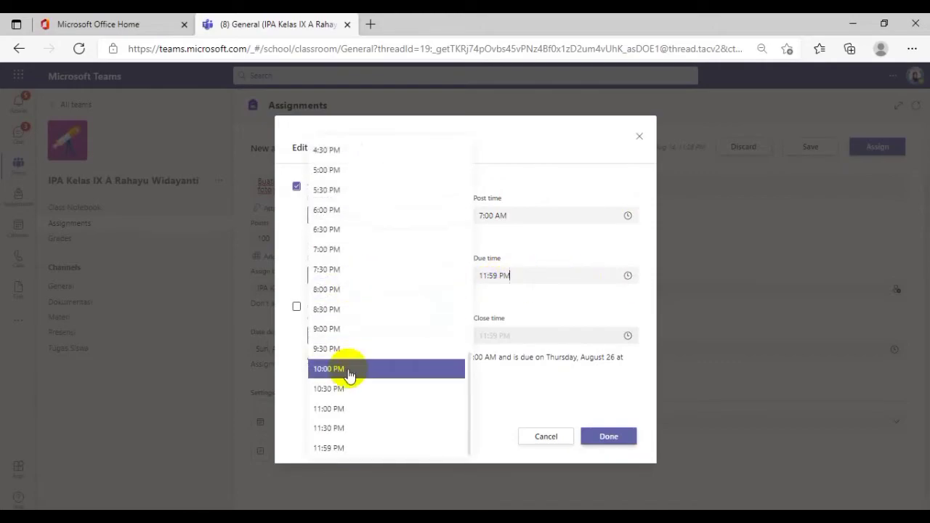
left_click(659, 302)
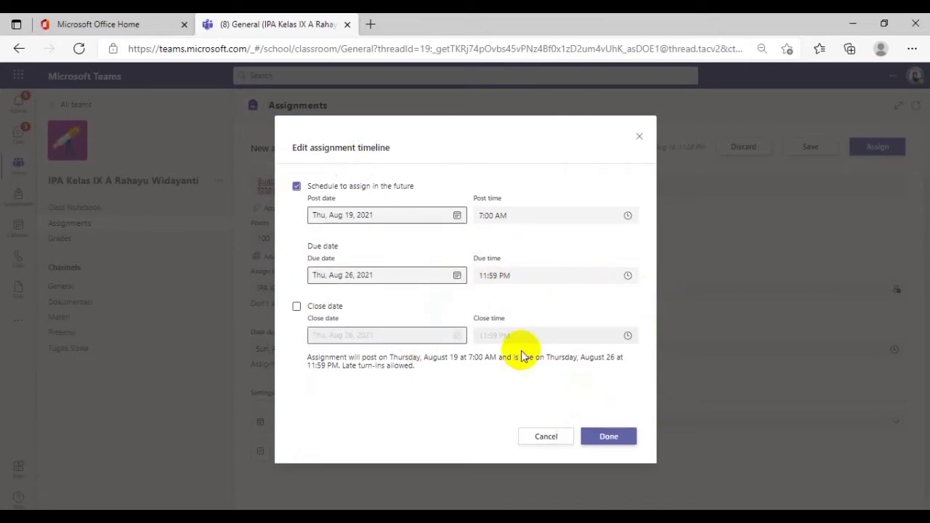
left_click(613, 436)
Keep the assignment's calendar option at None and direct its notifications to the Tugas Siswa channel
scroll(390, 399, "down", 1)
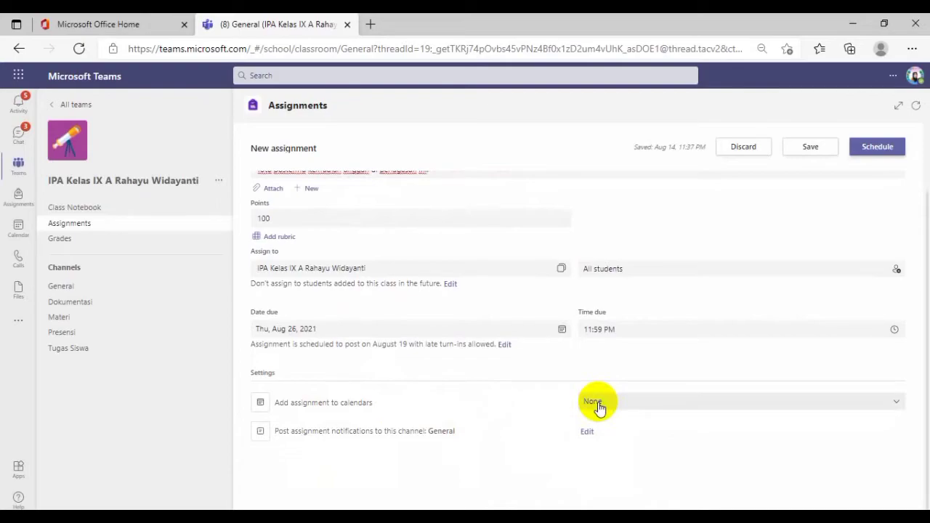
left_click(898, 402)
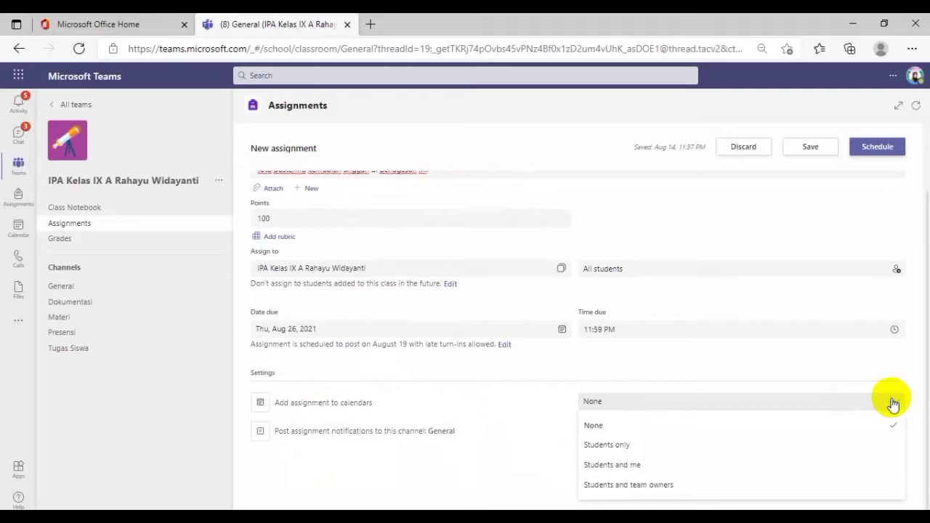
left_click(616, 404)
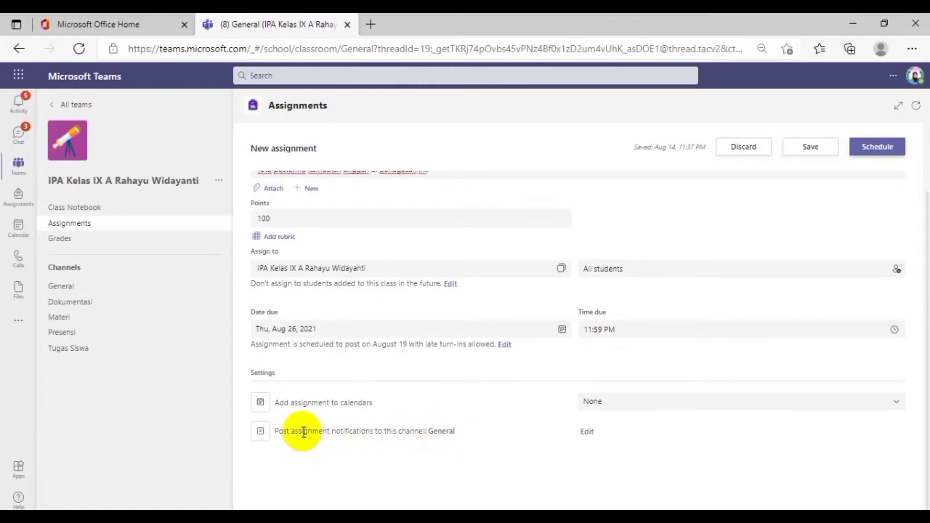
left_click(586, 432)
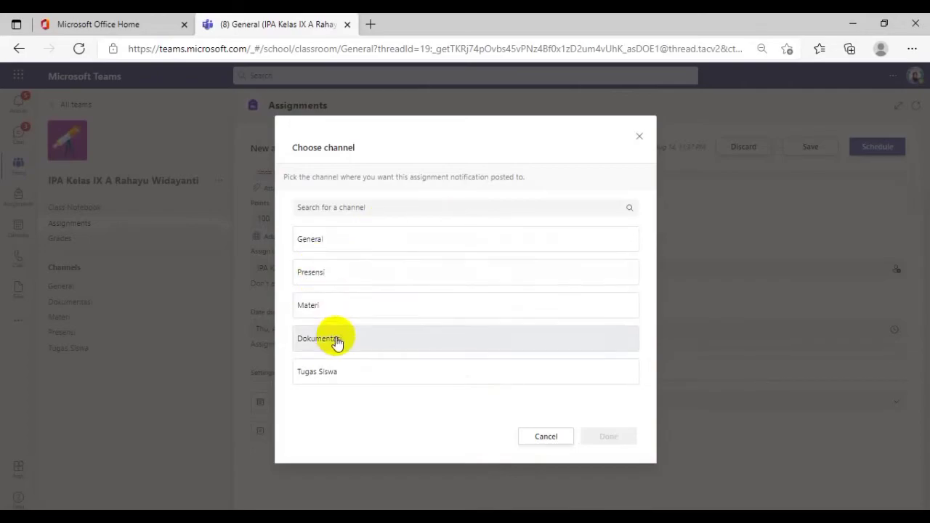
left_click(325, 380)
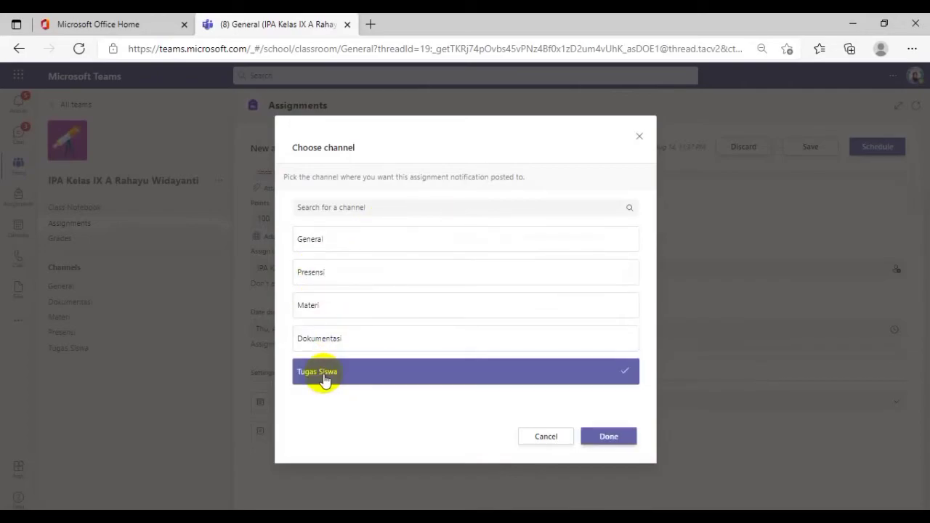
left_click(611, 437)
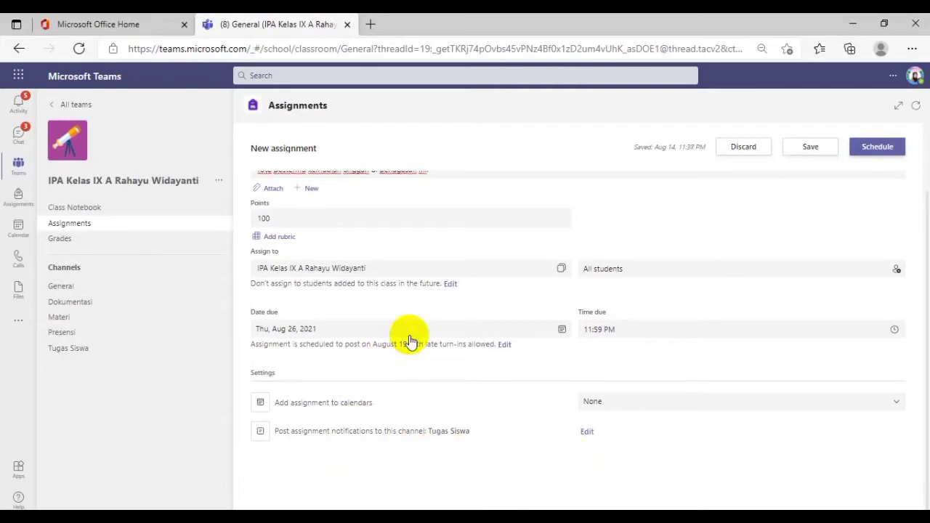
Turn off future scheduling in the assignment timeline so the assignment posts immediately
scroll(412, 336, "up", 2)
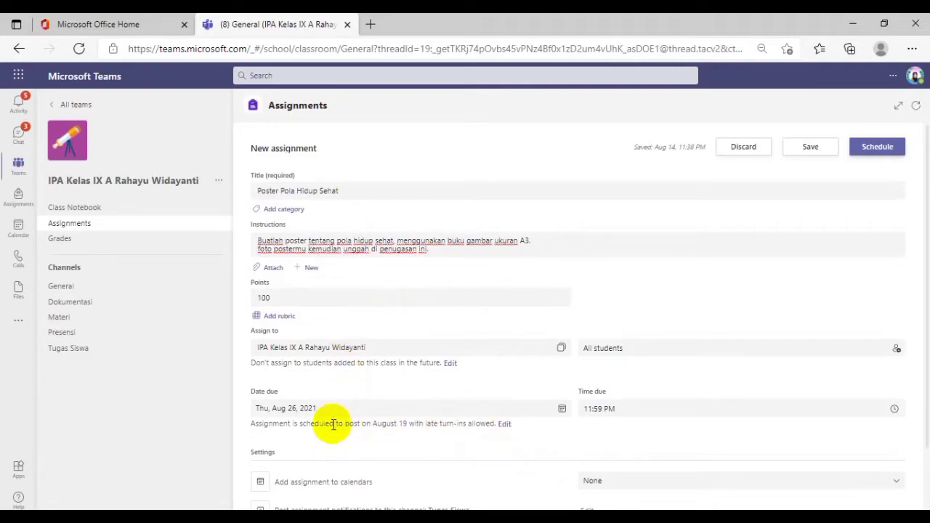
left_click(562, 411)
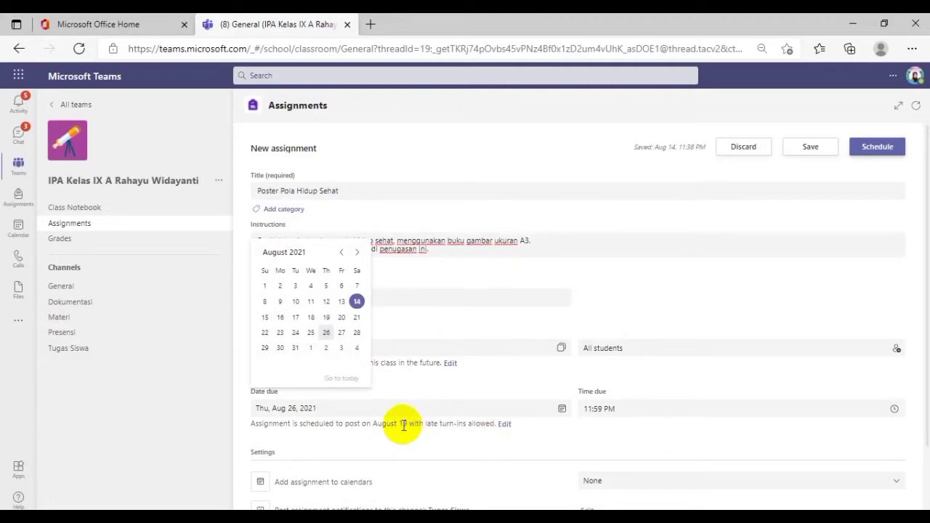
left_click(504, 425)
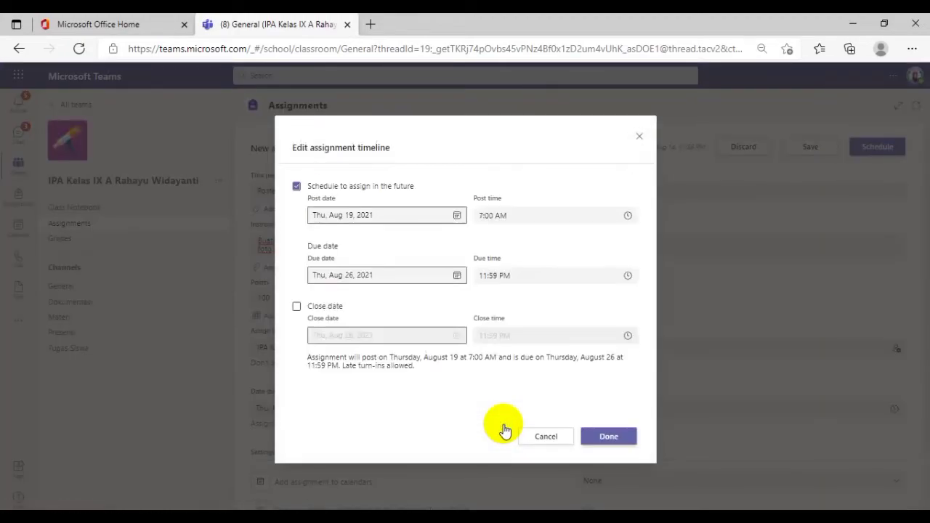
left_click(296, 188)
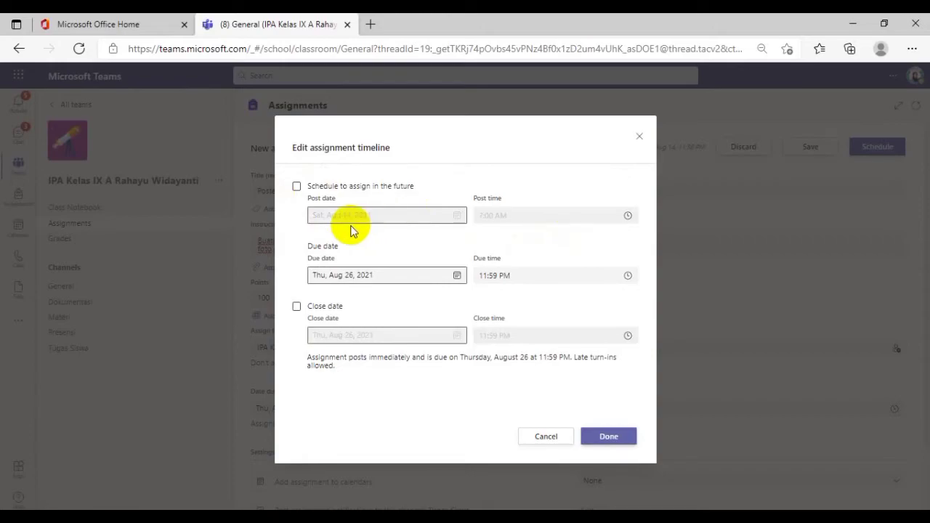
left_click(297, 188)
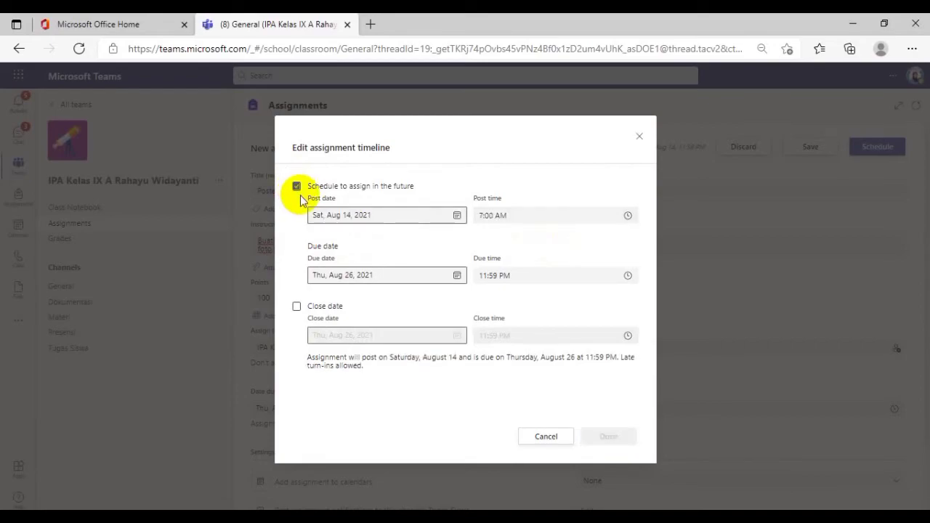
left_click(298, 187)
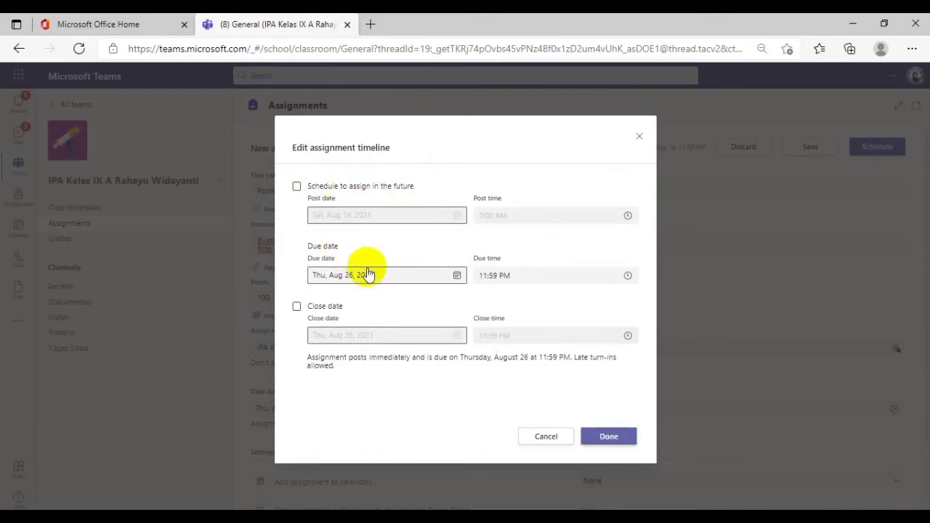
left_click(609, 437)
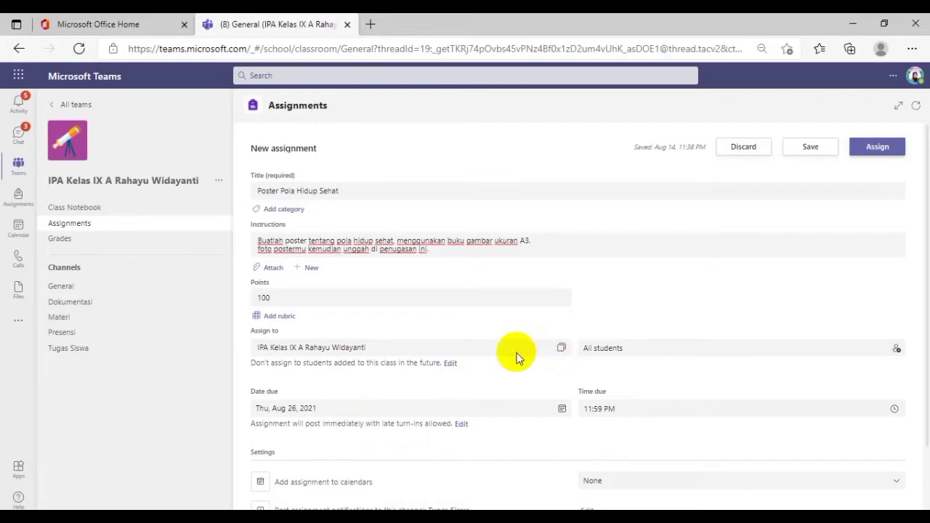
Check the remaining settings of the Poster Pola Hidup Sehat assignment and assign it to the class
scroll(517, 356, "down", 1)
scroll(593, 389, "up", 1)
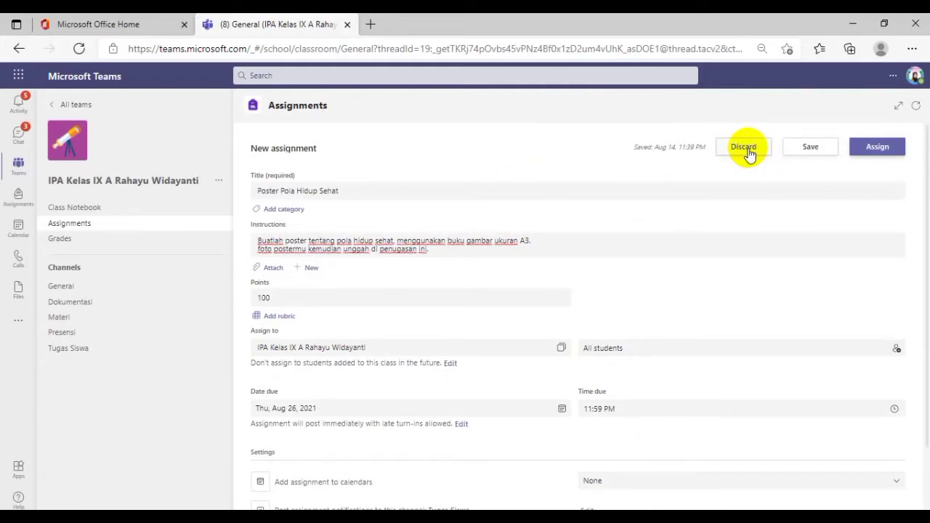
left_click(879, 148)
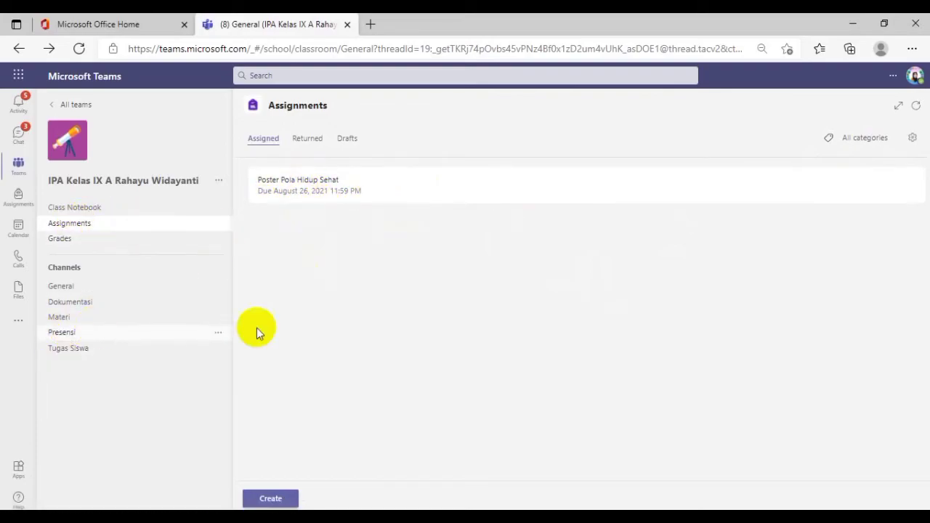
Open the Tugas Siswa channel and reload its content to check the posted assignment notification
left_click(73, 350)
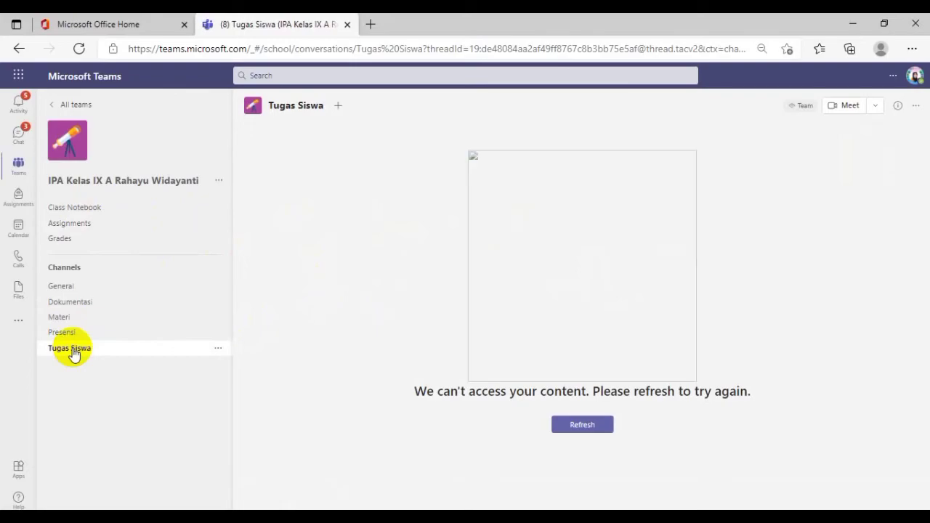
left_click(585, 425)
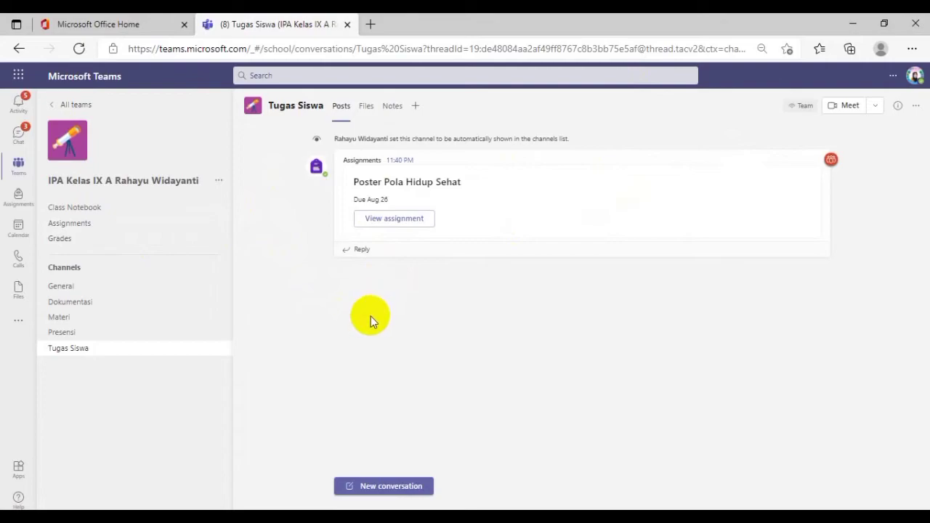
mouse_move(222, 356)
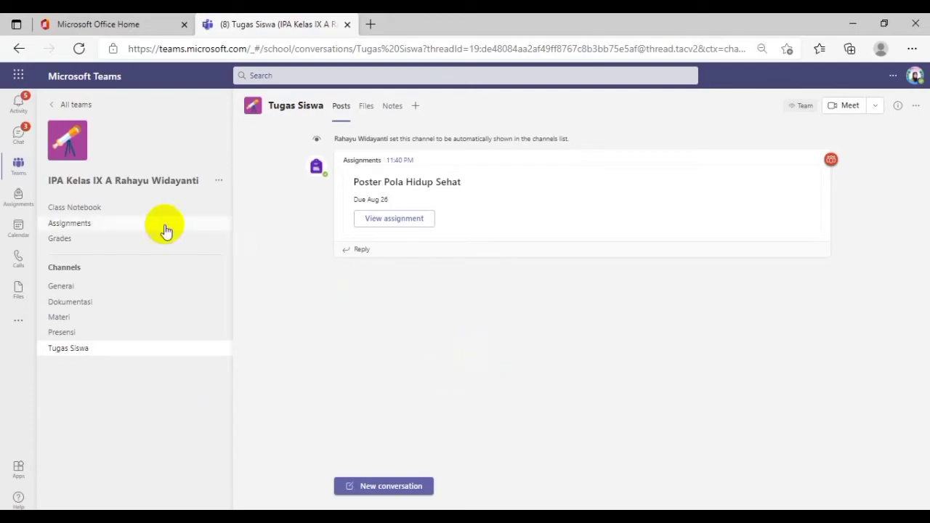
Open the General channel and review its options for starting or scheduling a meeting
left_click(69, 293)
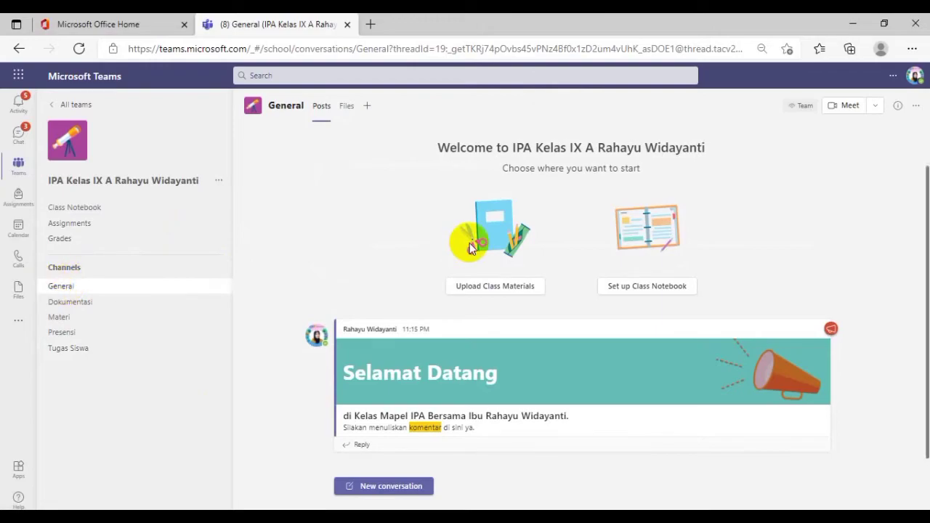
left_click(878, 109)
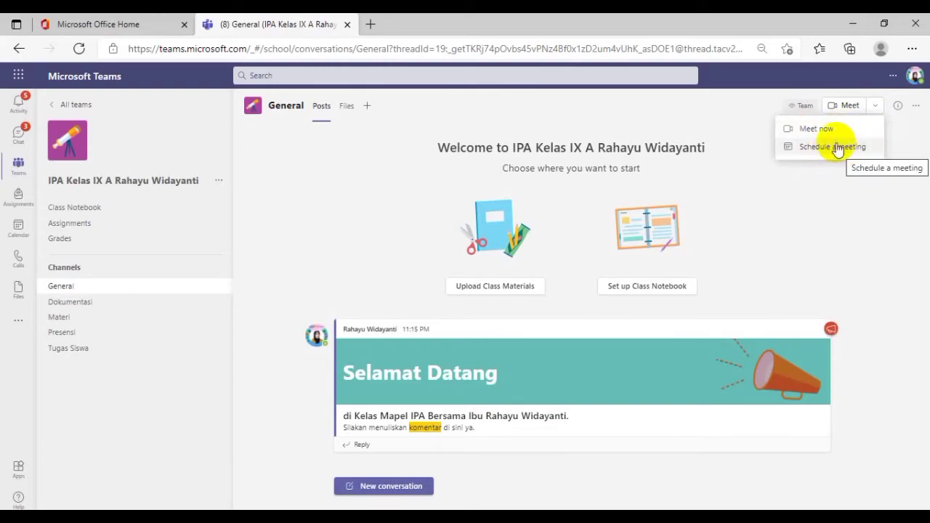
left_click(846, 231)
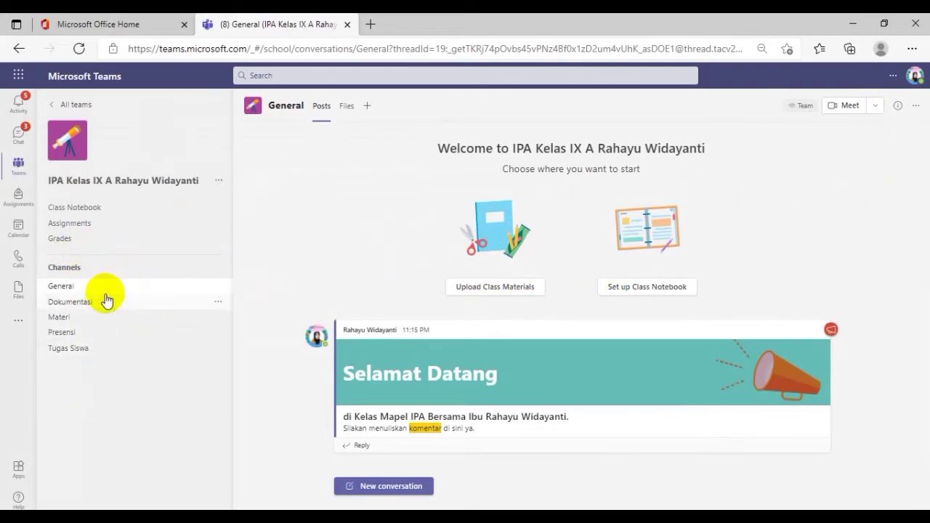
Add a standard channel named "Link Meeting" to the team, shown automatically in everyone's channel list
left_click(220, 182)
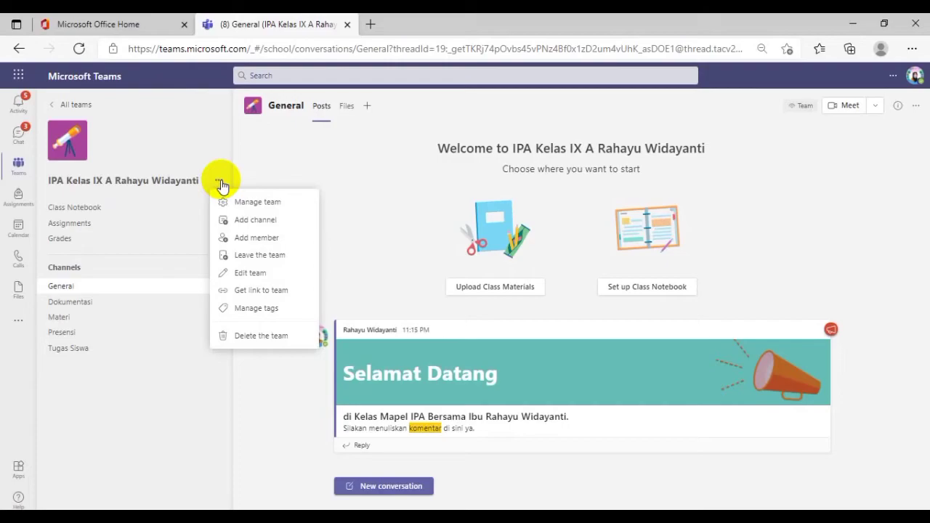
left_click(263, 219)
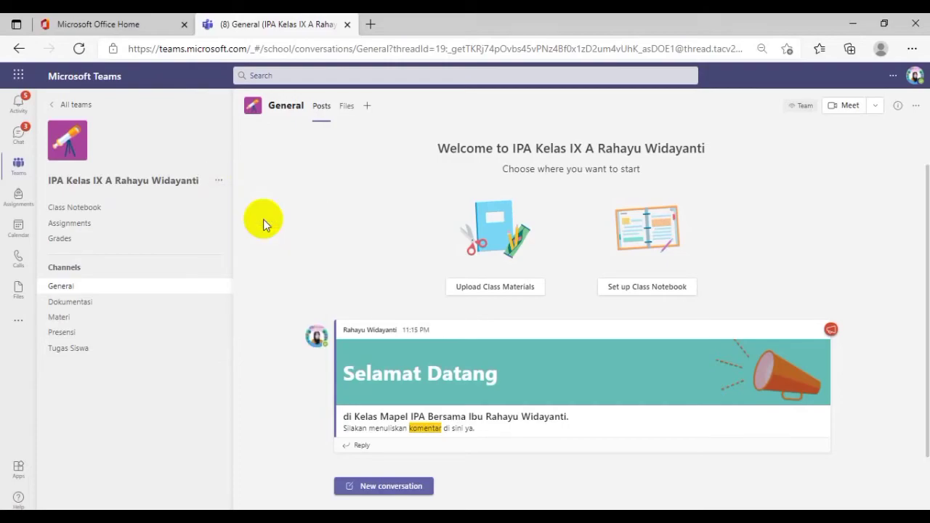
type("Link Meeting")
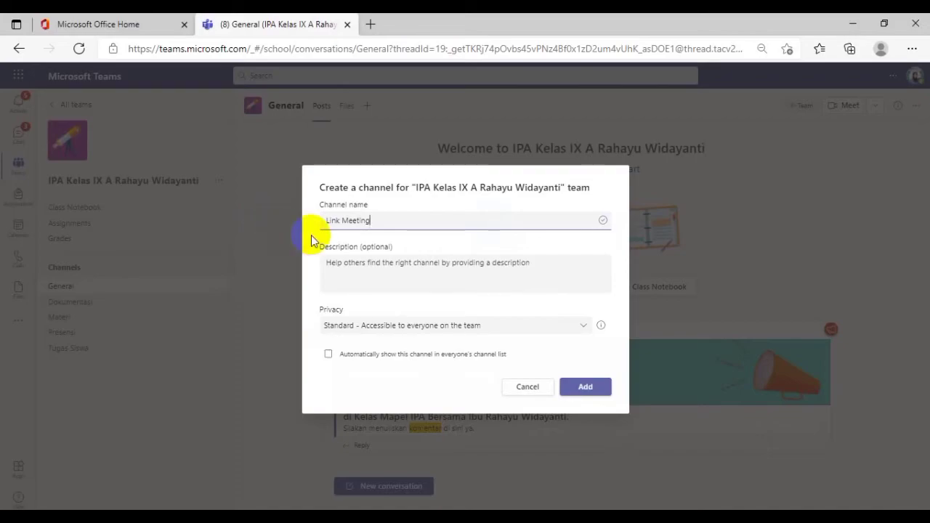
left_click(369, 361)
left_click(585, 389)
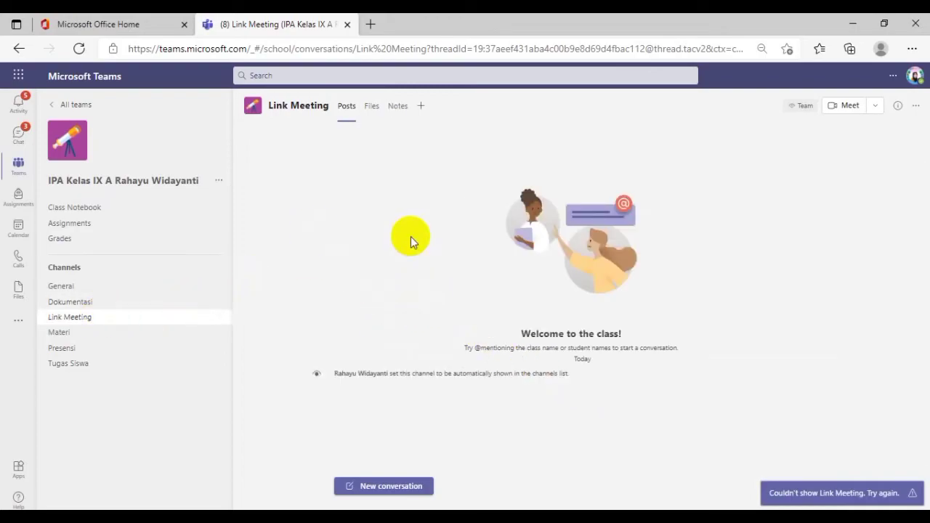
Start scheduling a meeting in the Link Meeting channel titled "Diskusi IPA Kelas IX A" and add the suggested colleague as a required attendee
left_click(878, 109)
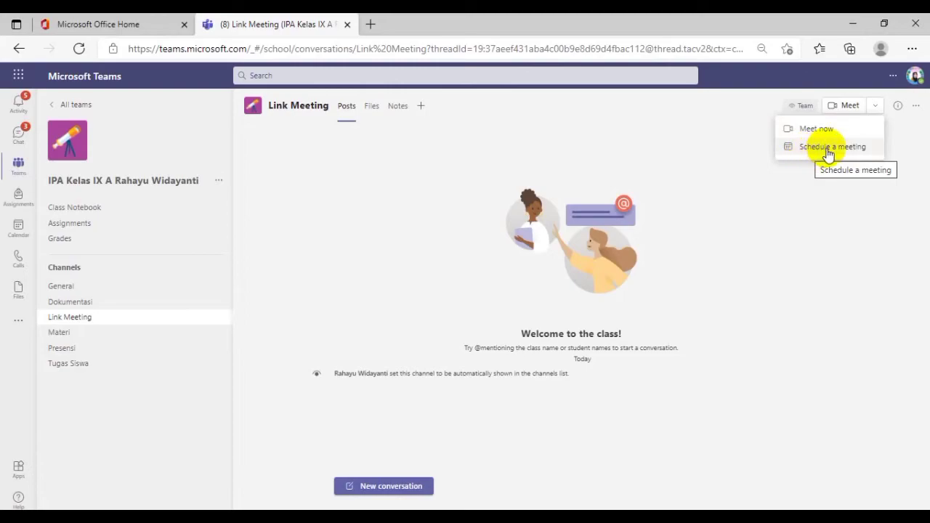
left_click(828, 152)
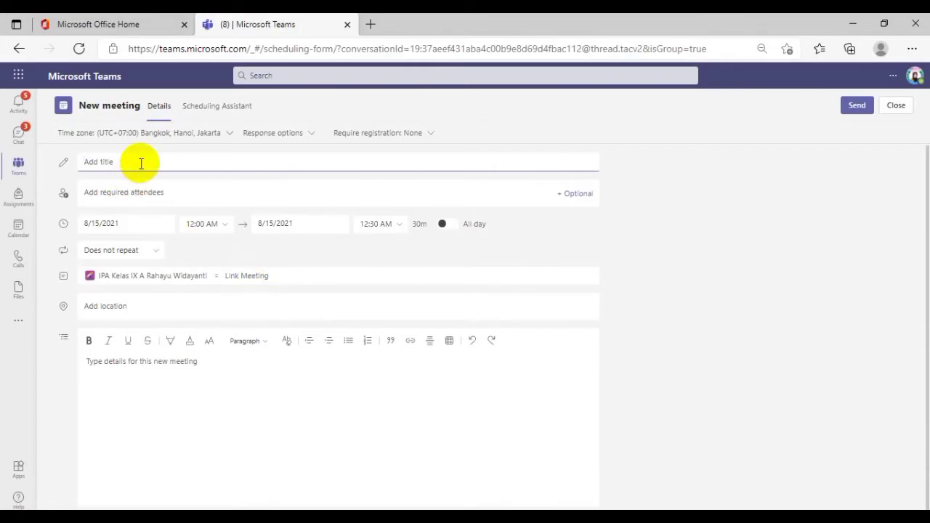
type("Diskusi IPA Kelas IX A")
left_click(131, 192)
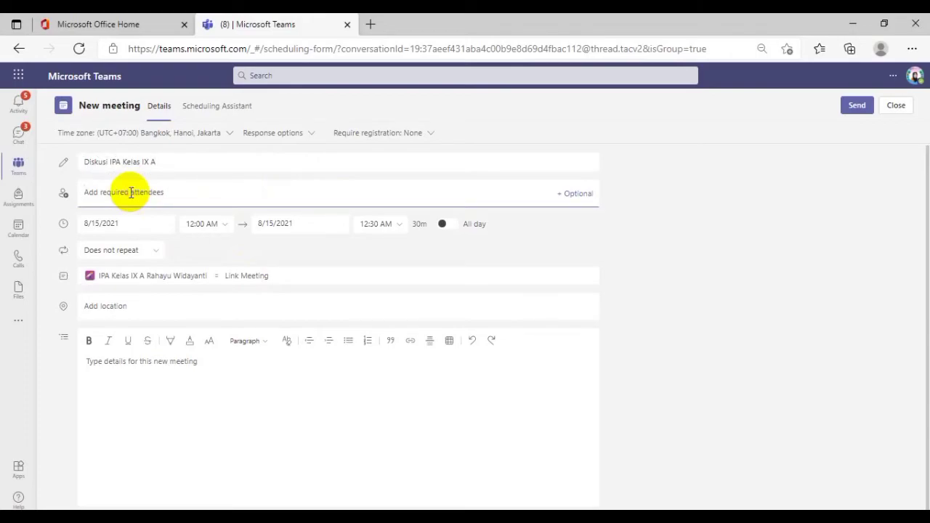
type("hati")
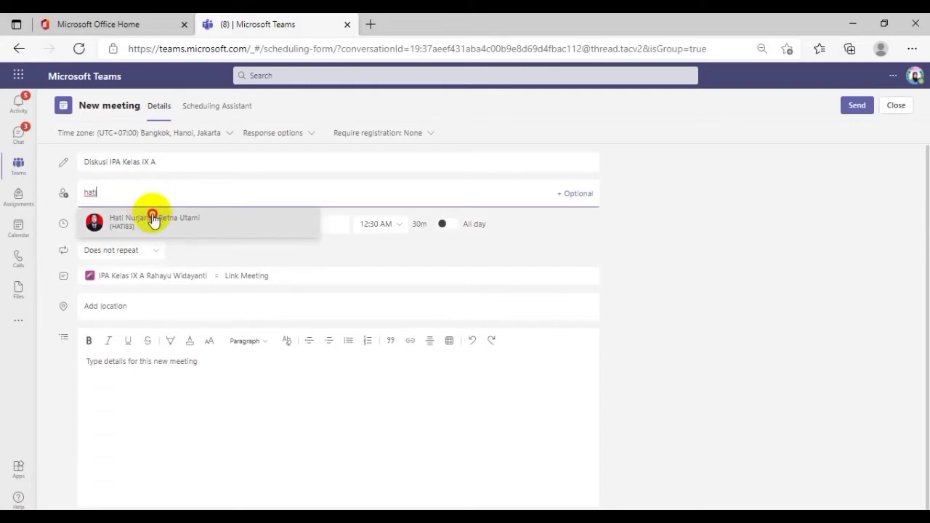
left_click(152, 215)
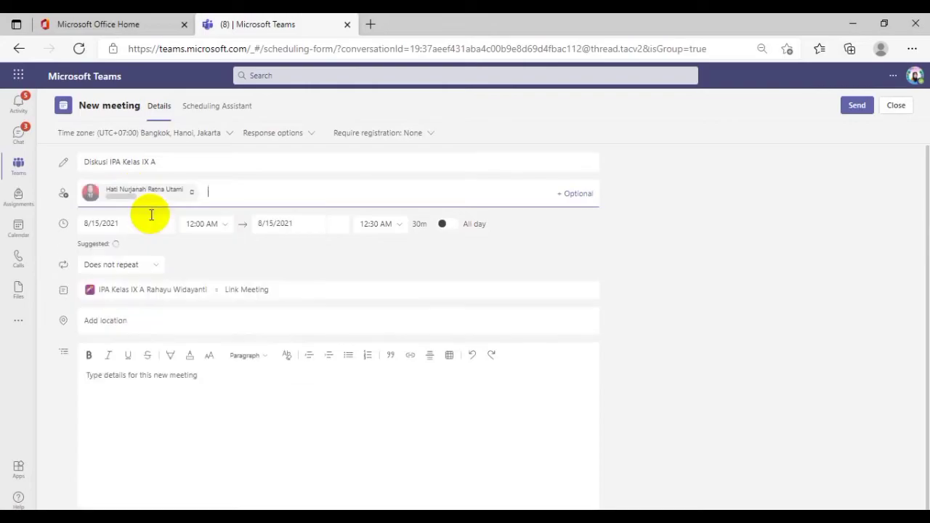
Set the meeting date to 8/19/2021, running from 8:00 AM to 10:00 AM
left_click(110, 223)
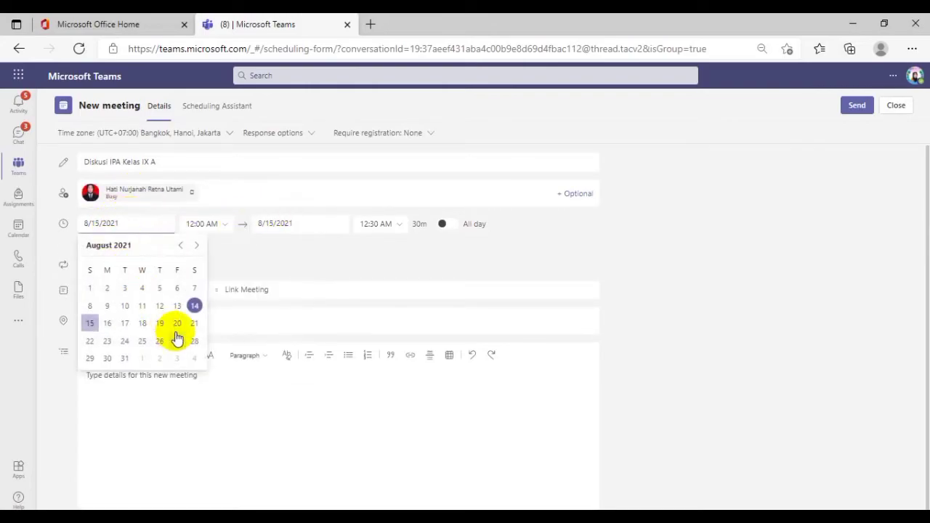
left_click(160, 324)
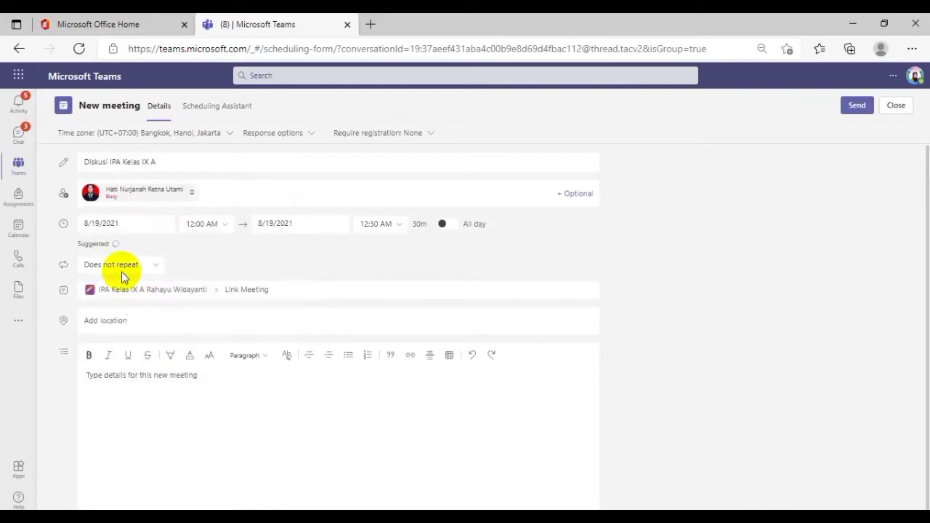
left_click(225, 227)
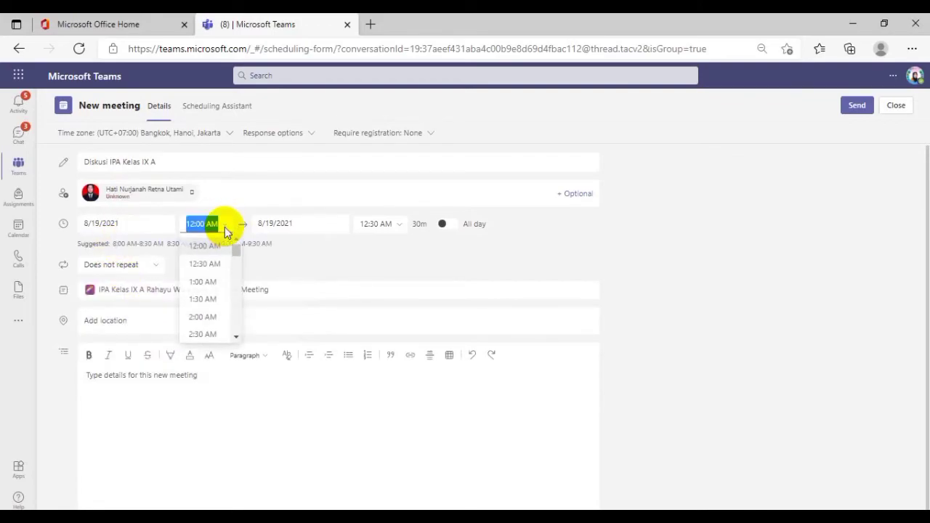
scroll(201, 287, "down", 3)
scroll(202, 309, "down", 3)
scroll(202, 309, "down", 4)
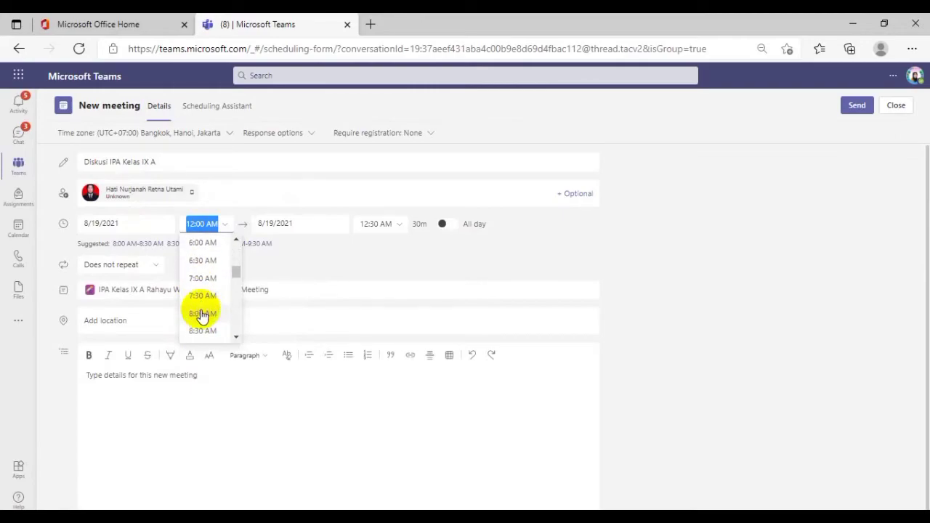
left_click(203, 315)
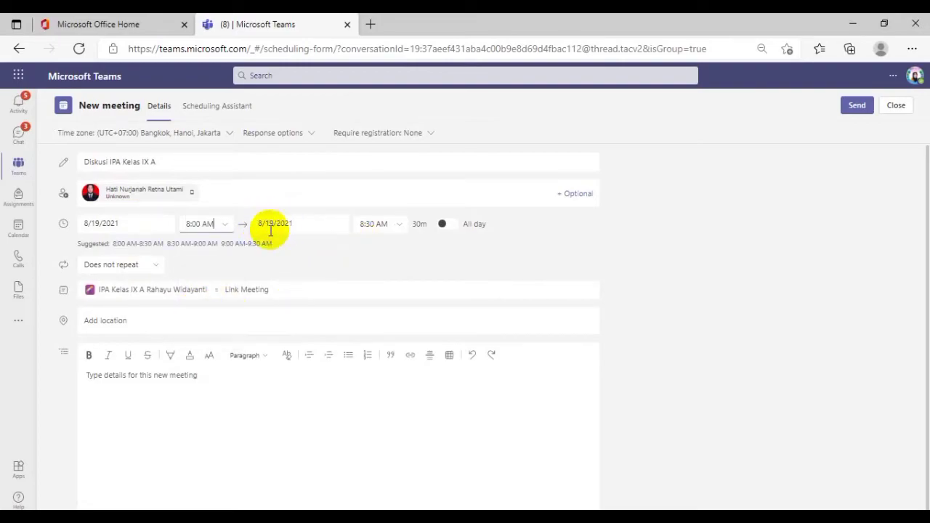
left_click(399, 227)
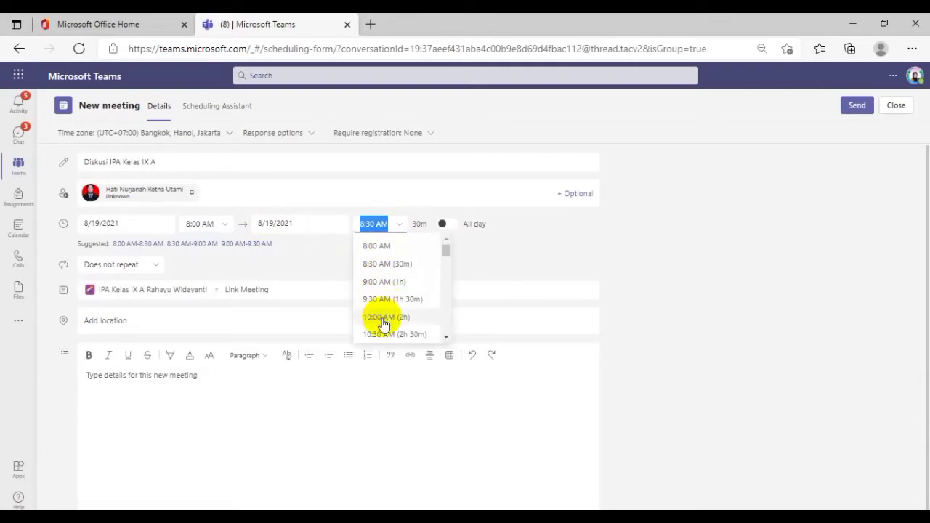
left_click(384, 320)
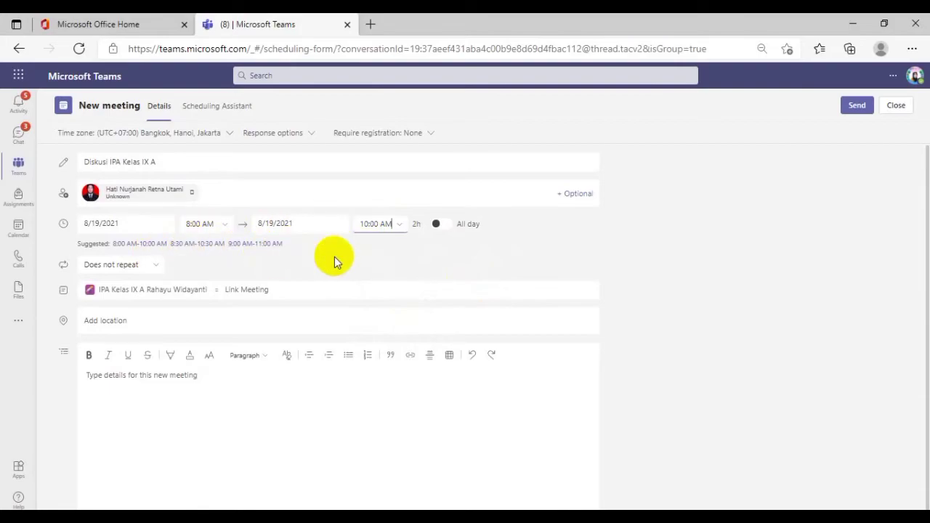
Review the recurrence choices, keep the meeting as "Does not repeat", and send the invitation
left_click(162, 266)
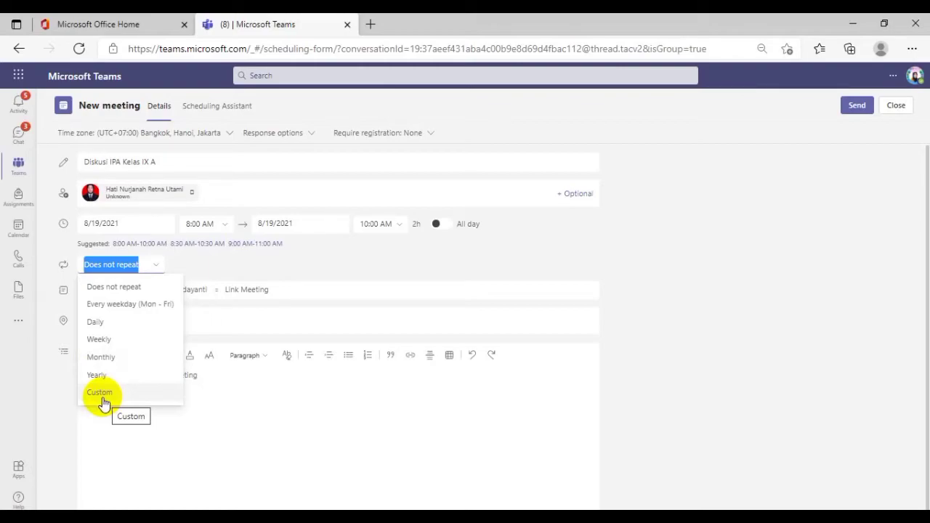
left_click(308, 266)
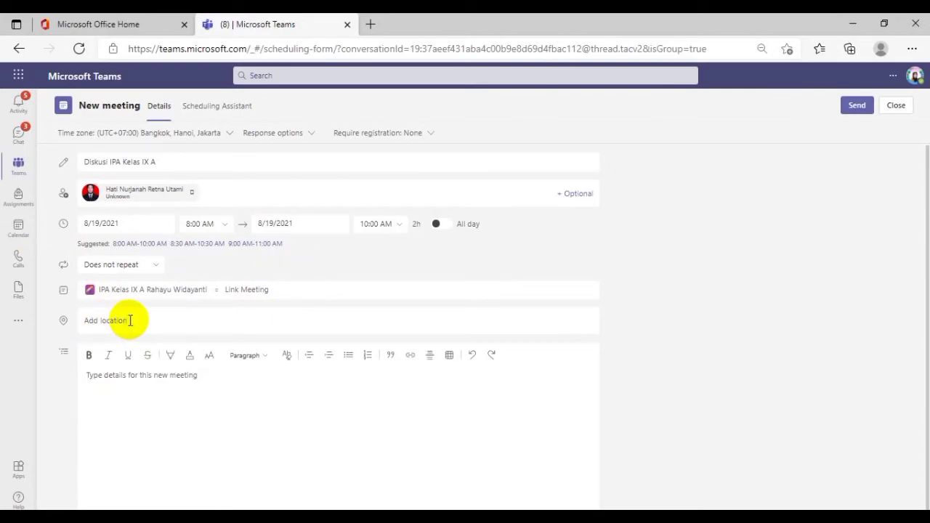
left_click(857, 108)
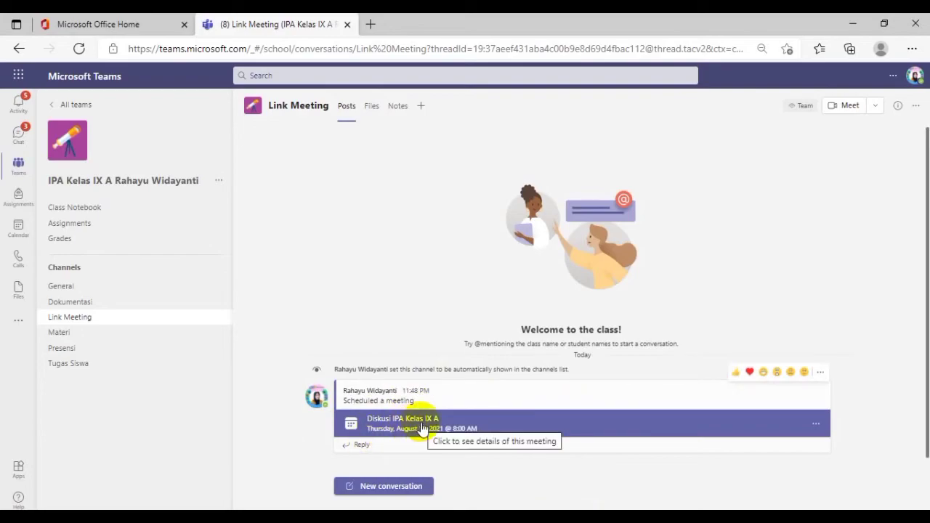
Open the meeting options from the scheduled meeting's details and let Everyone bypass the lobby
left_click(817, 426)
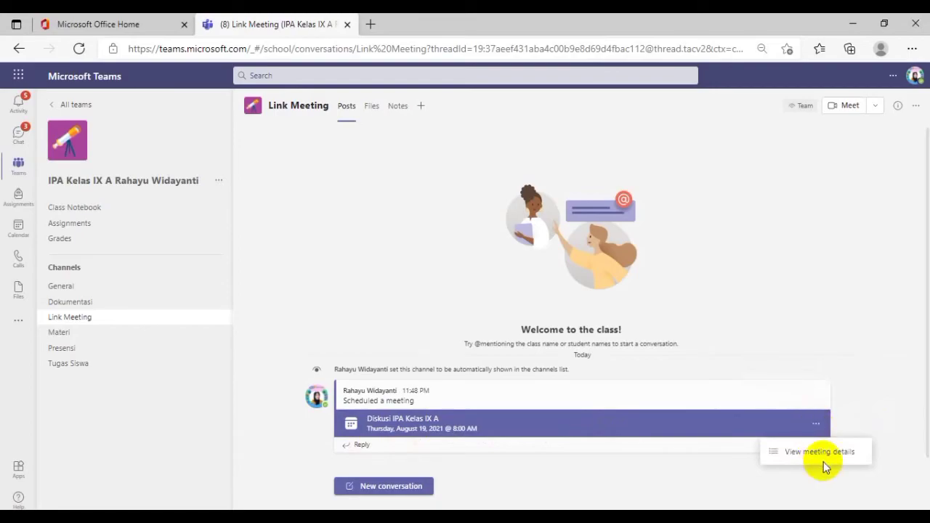
left_click(829, 453)
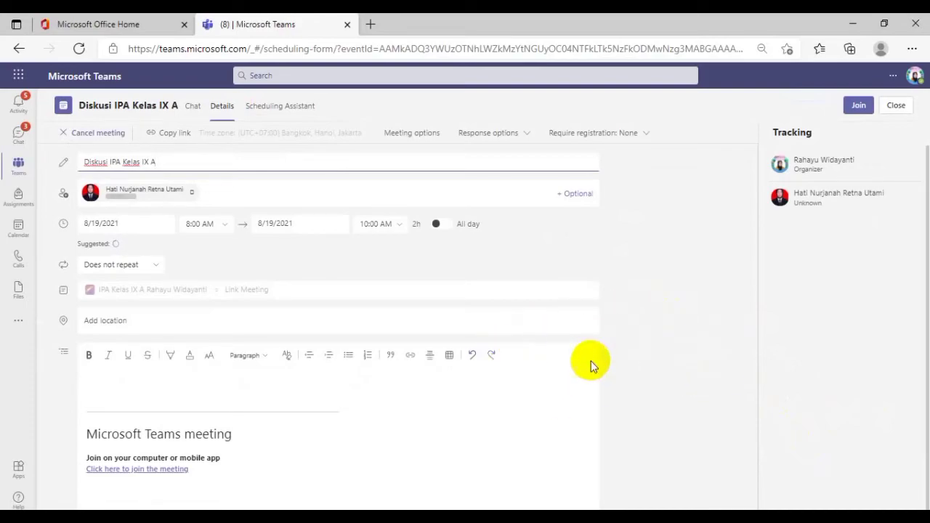
left_click(423, 138)
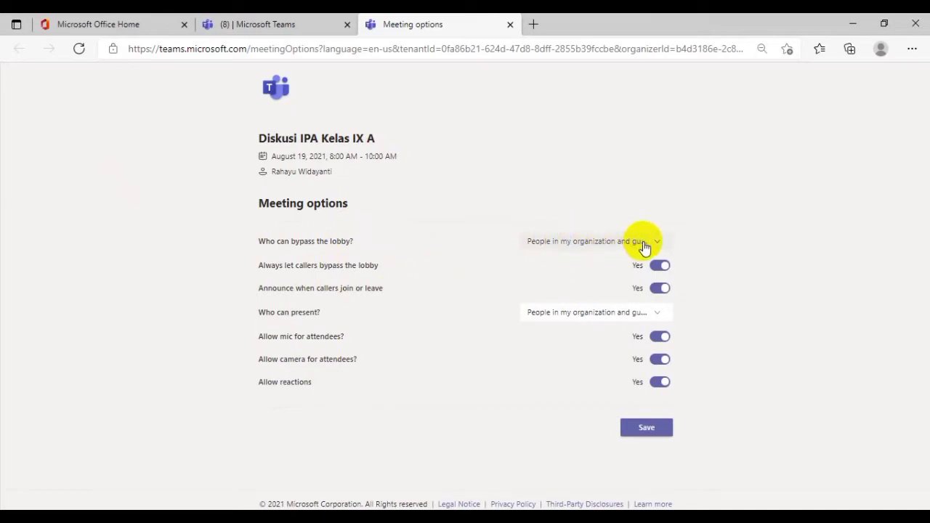
left_click(592, 249)
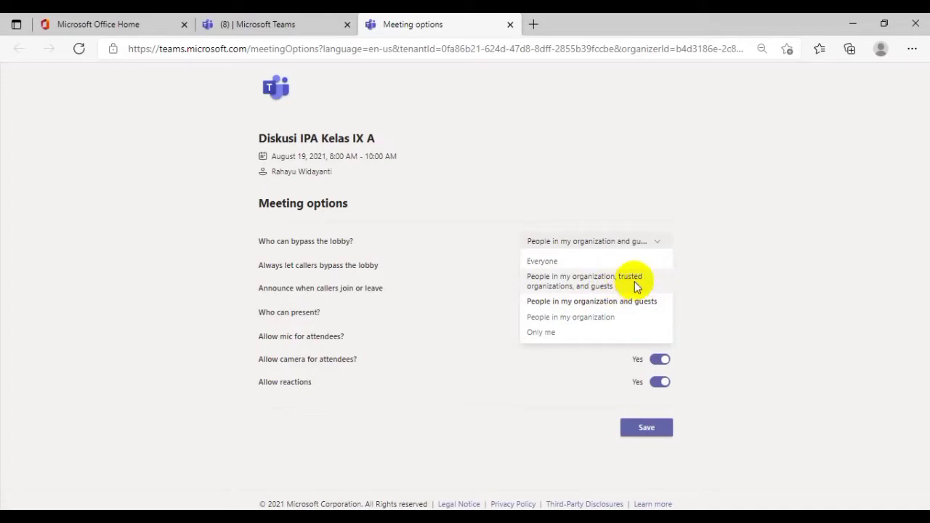
left_click(554, 262)
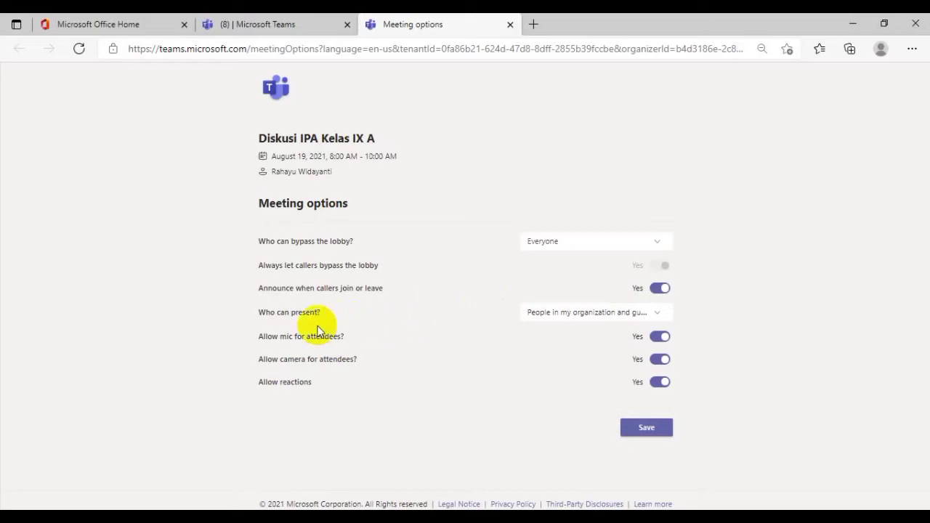
Set who can present to "Only me", keep the attendee mic allowed, and save the meeting options before closing their page
left_click(654, 312)
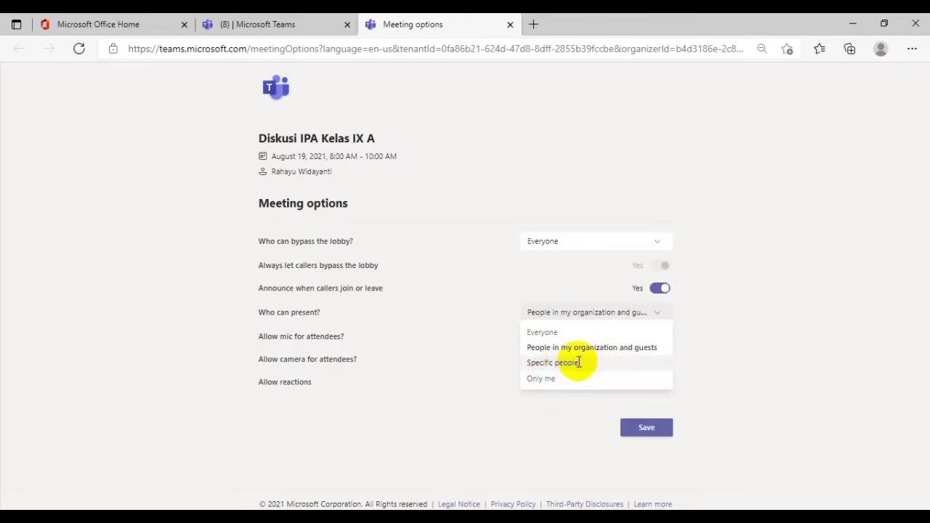
left_click(548, 380)
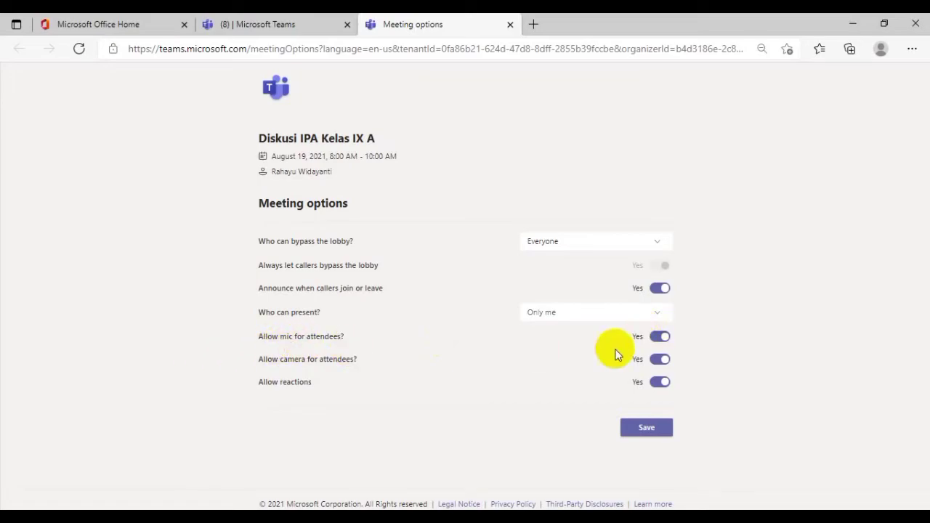
left_click(662, 341)
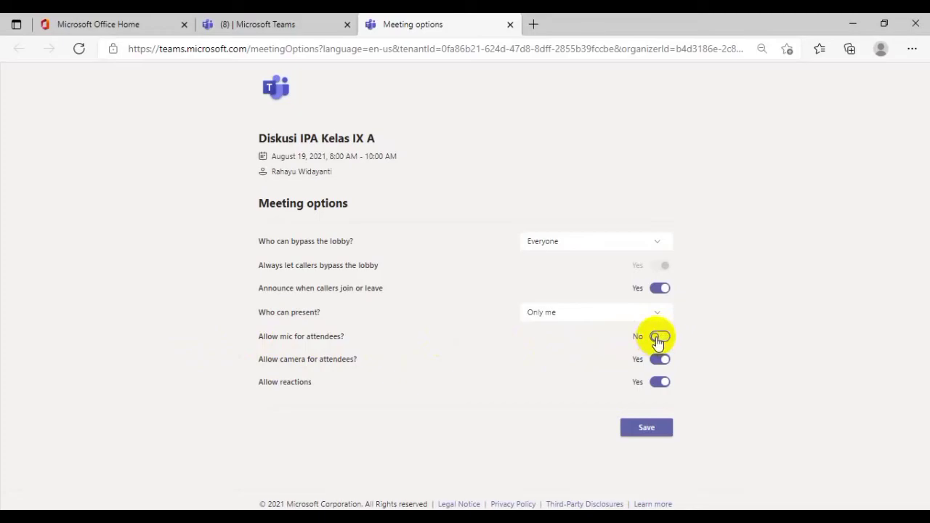
left_click(658, 339)
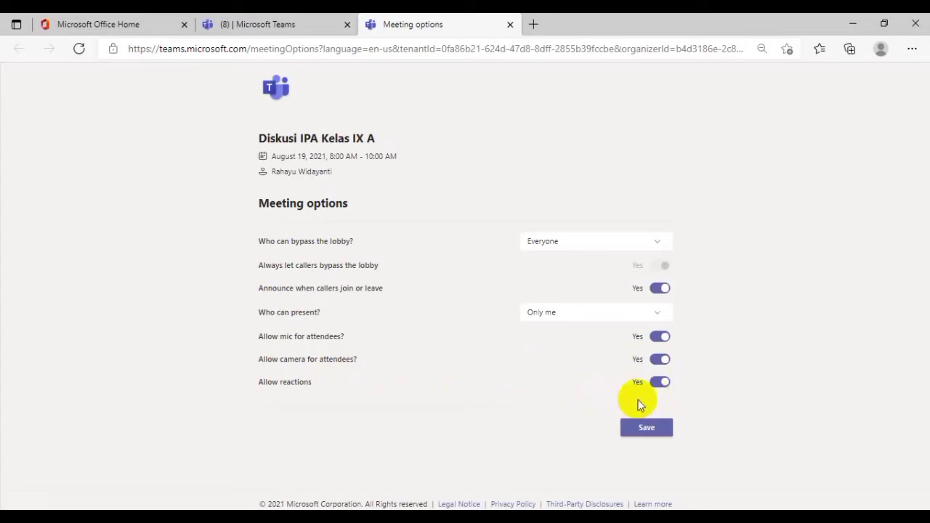
left_click(647, 429)
left_click(511, 25)
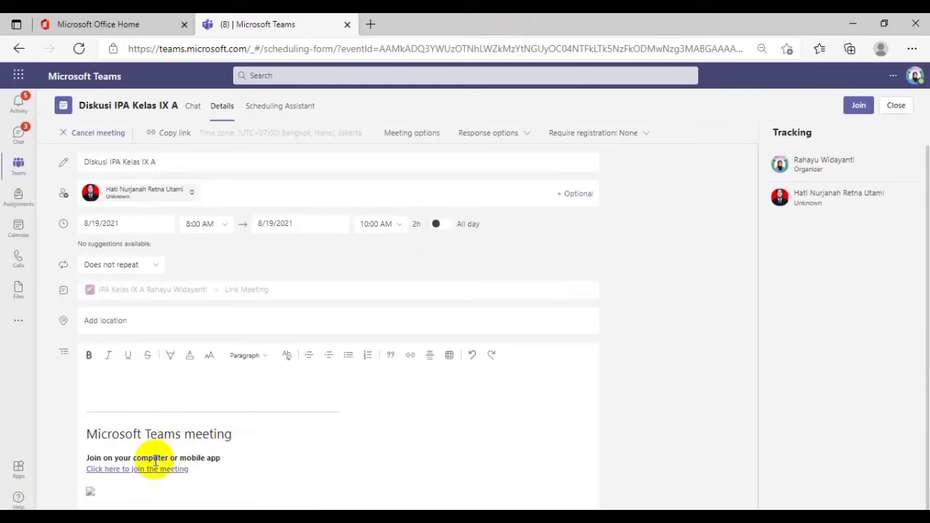
Copy the address of the "Click here to join the meeting" link from the meeting details
scroll(180, 460, "down", 1)
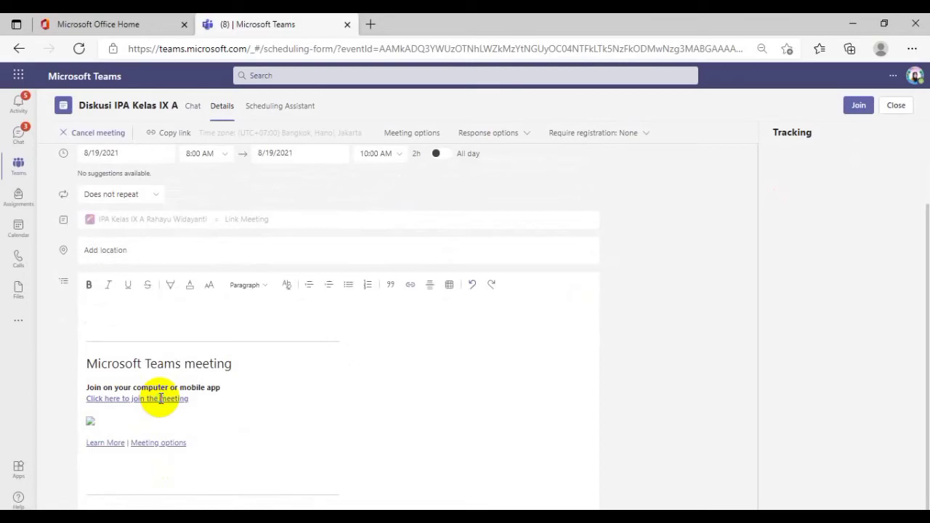
right_click(161, 400)
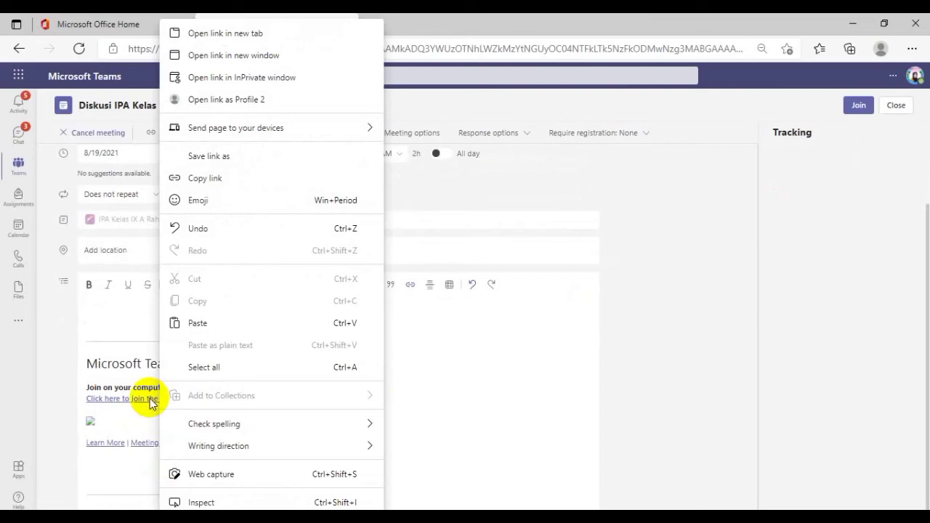
left_click(234, 179)
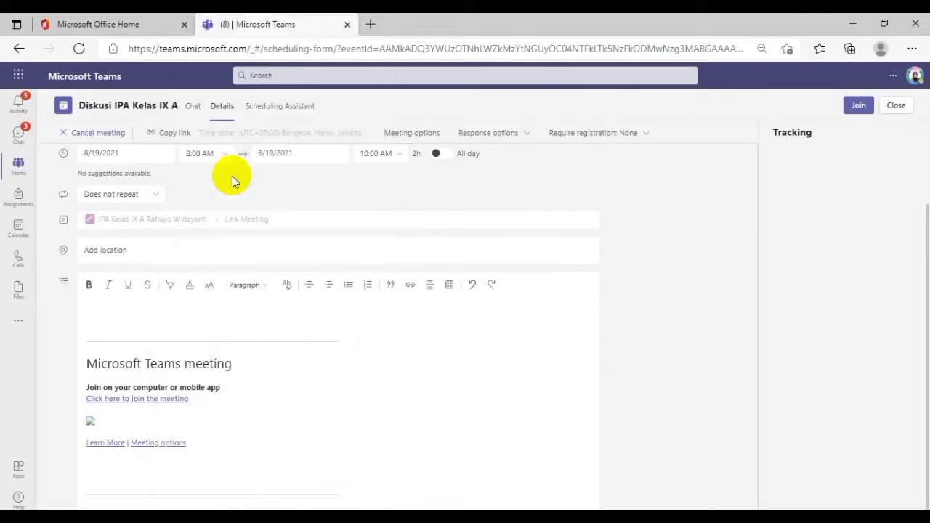
right_click(146, 402)
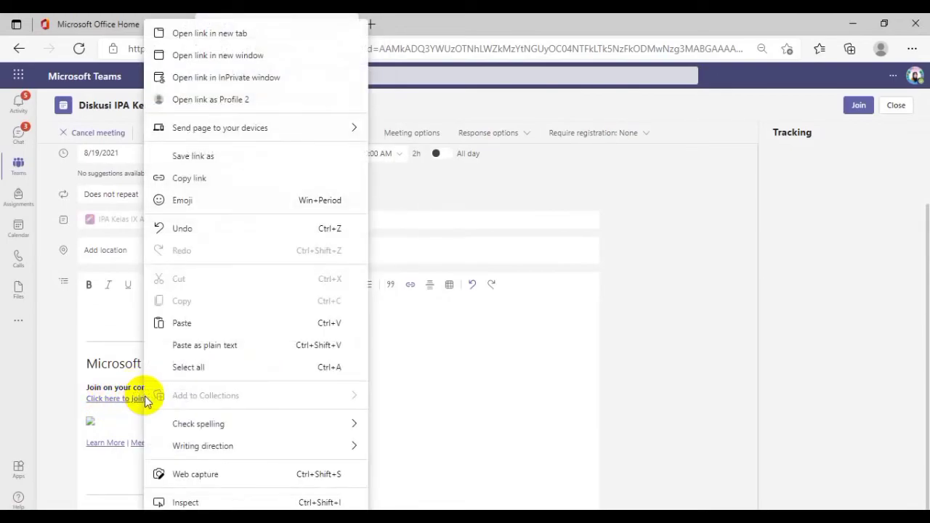
left_click(198, 181)
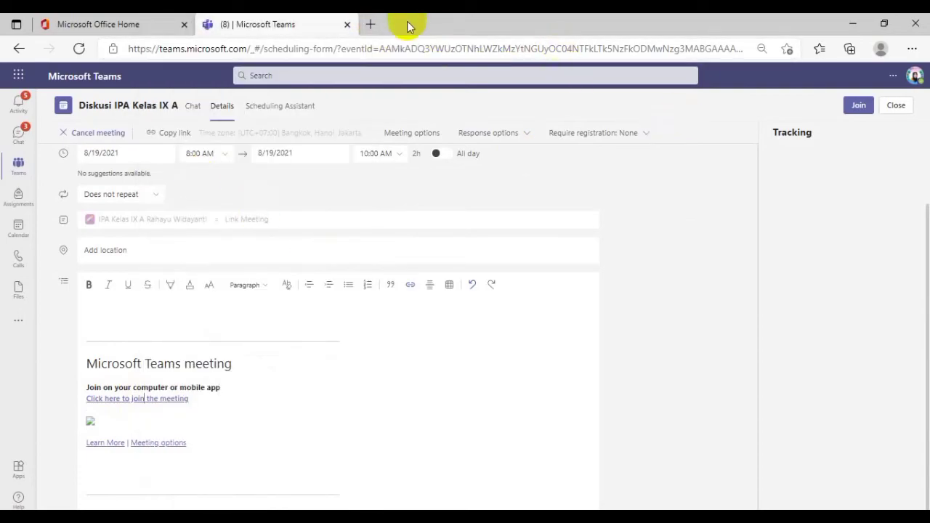
Open the copied meeting link in a new browser tab and continue on this browser to the pre-join screen
left_click(371, 24)
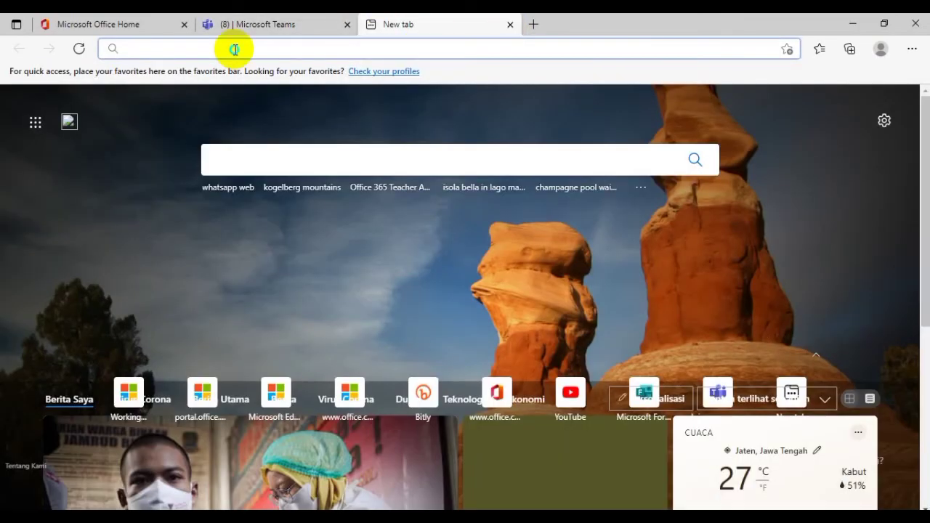
right_click(234, 49)
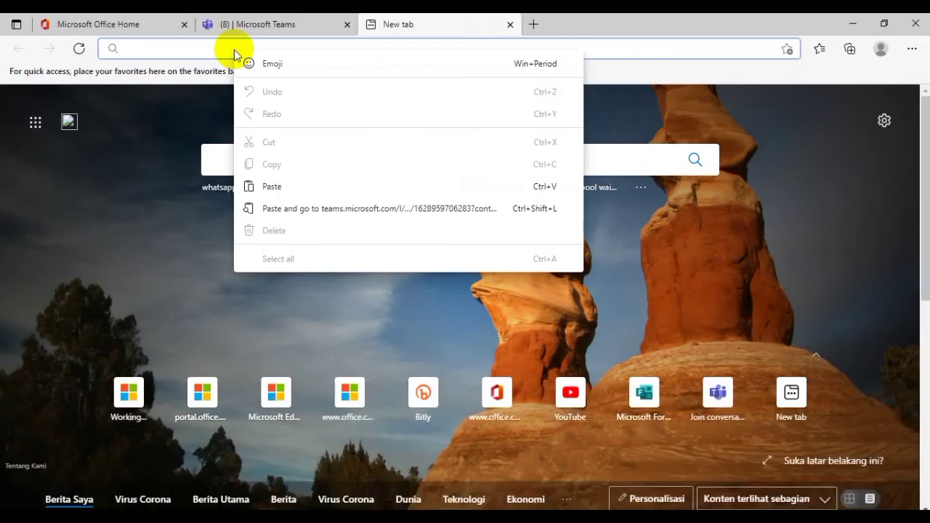
left_click(271, 187)
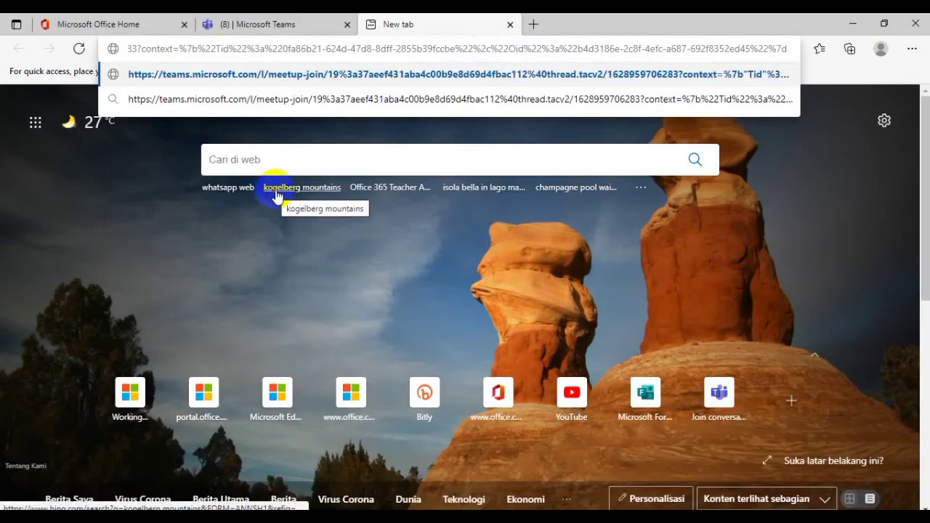
key("Return")
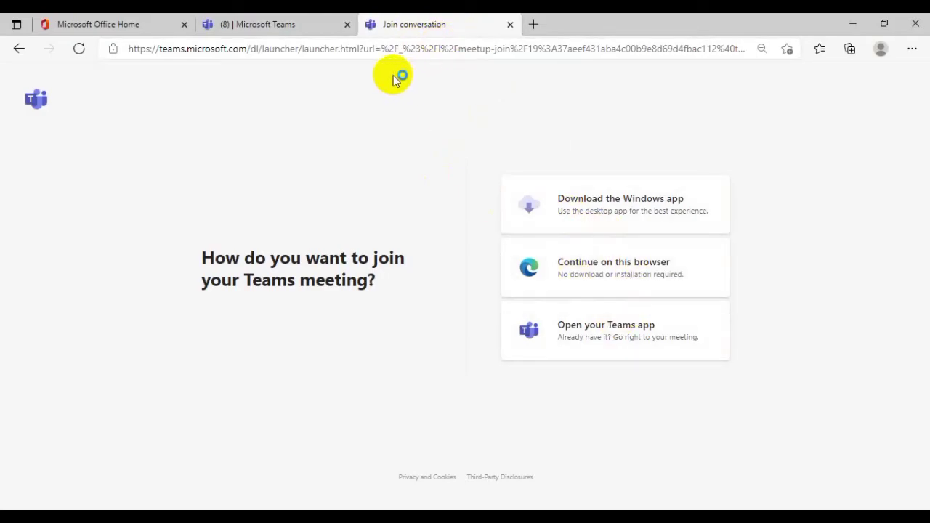
left_click(626, 285)
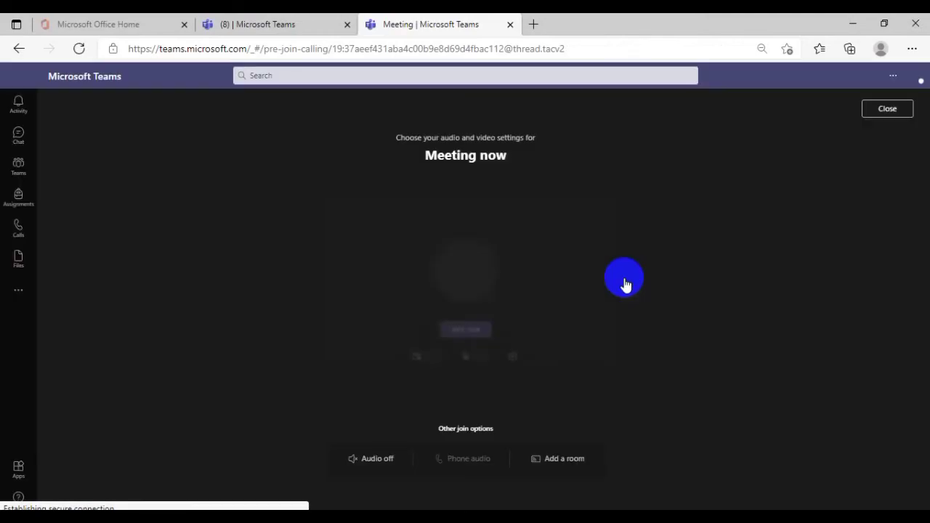
Join the meeting with the microphone muted and switch the meeting view to Large Gallery (Preview)
left_click(480, 331)
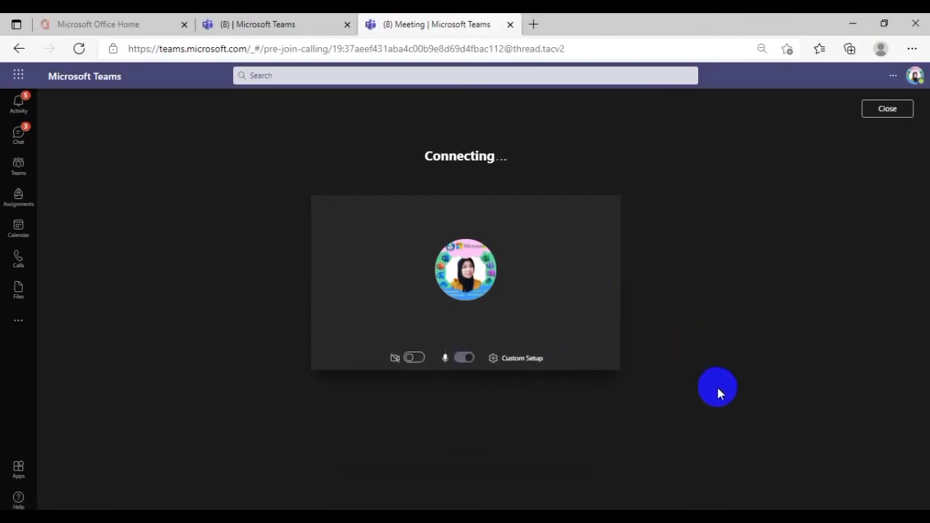
left_click(465, 358)
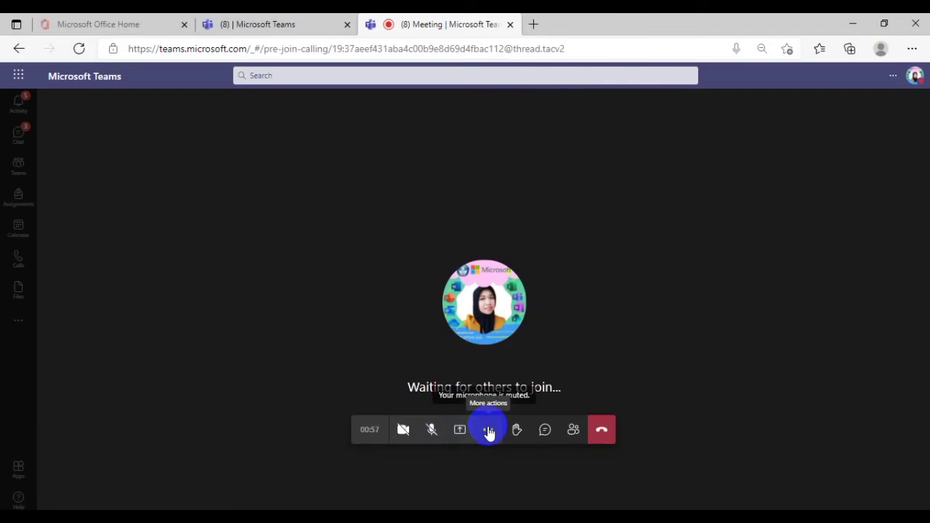
left_click(489, 431)
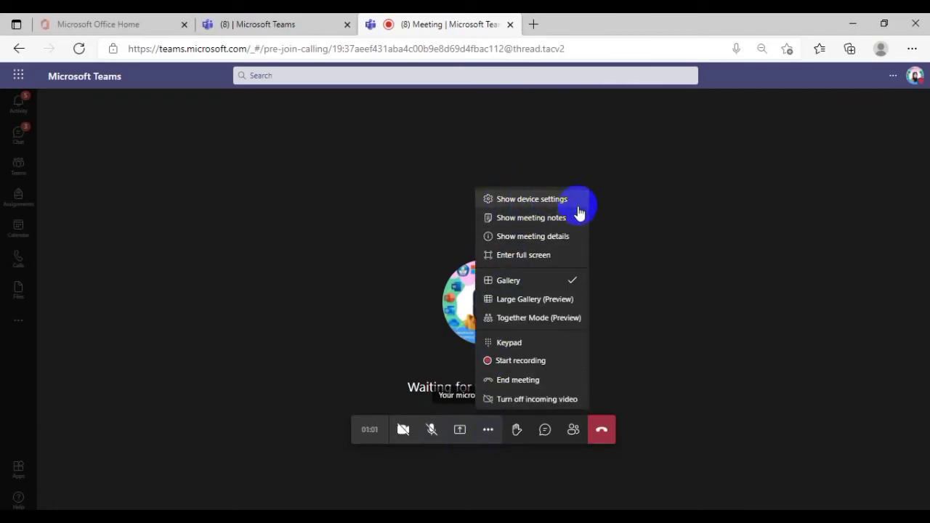
left_click(528, 300)
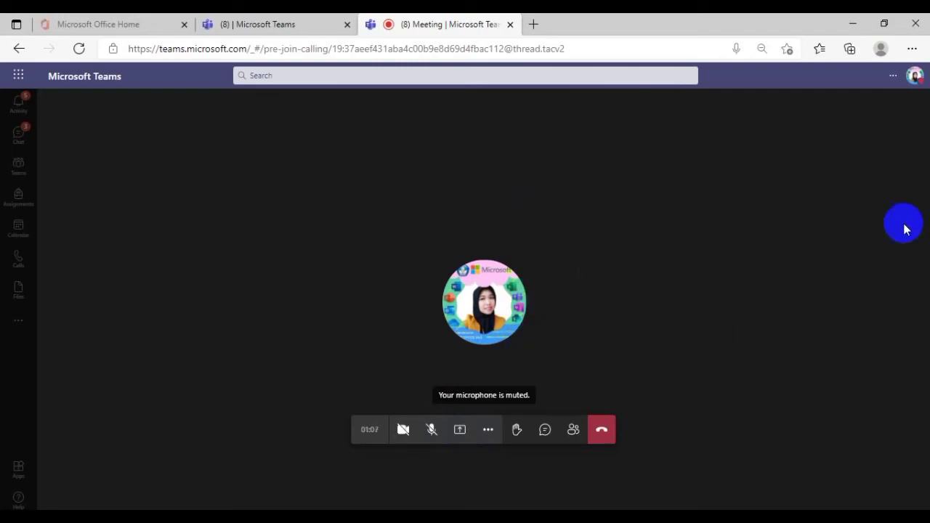
left_click(489, 430)
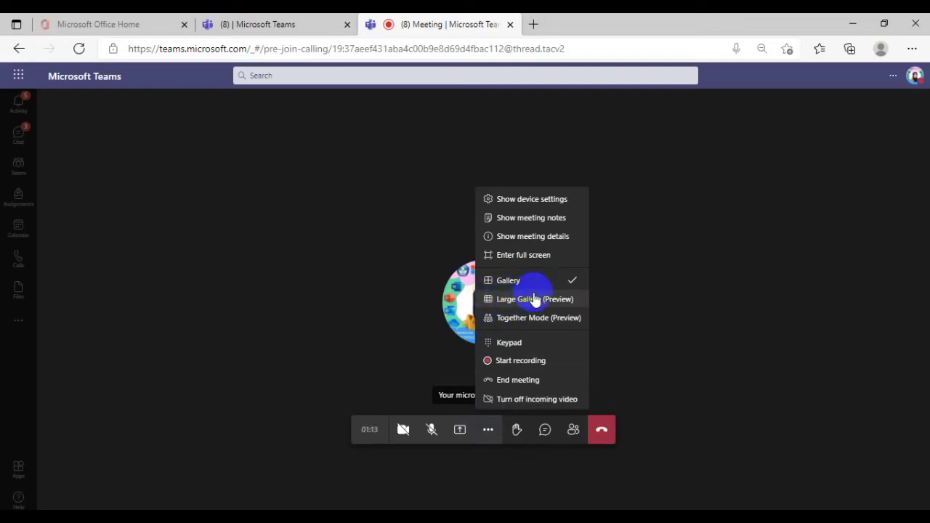
left_click(505, 304)
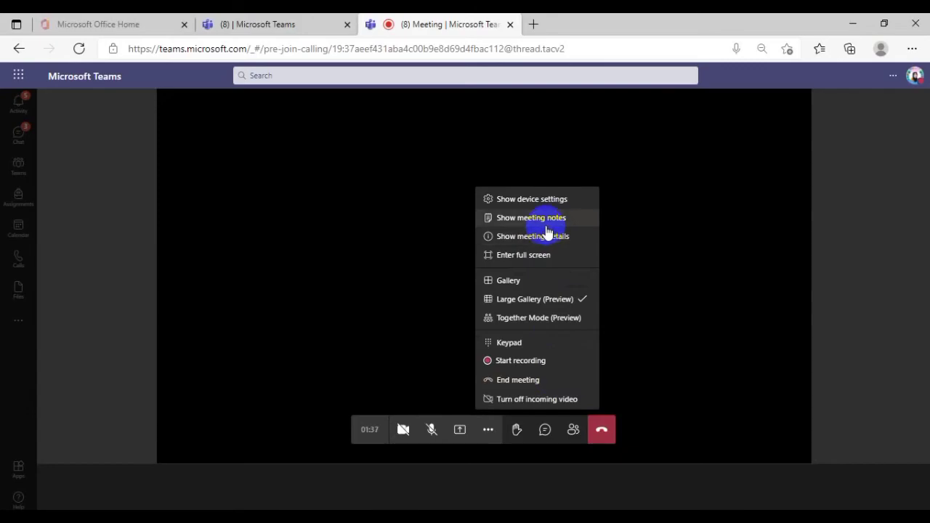
Review the meeting details and the list of people in the meeting, closing each pane after viewing
left_click(522, 236)
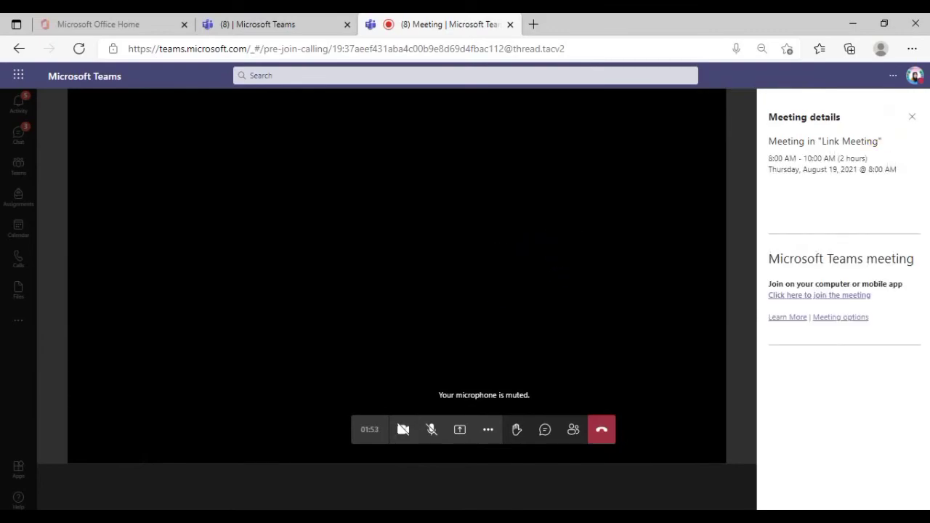
left_click(912, 118)
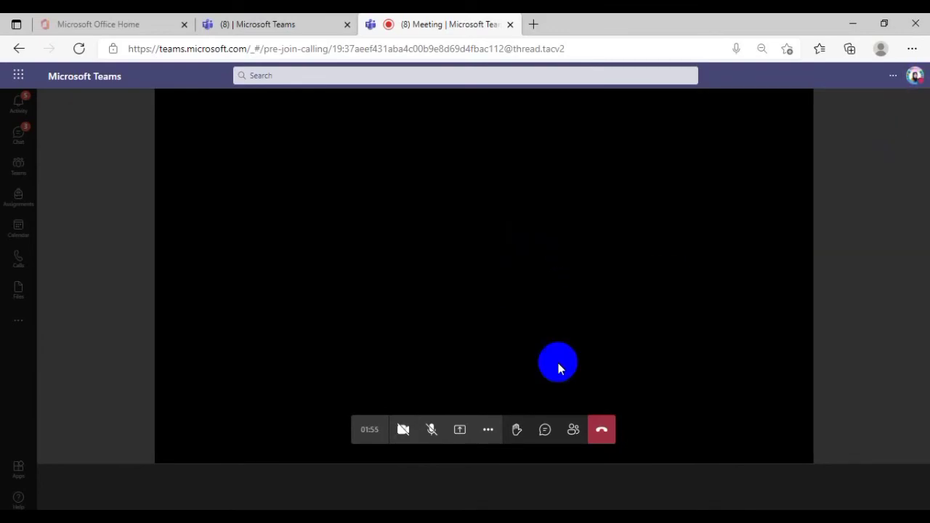
left_click(489, 431)
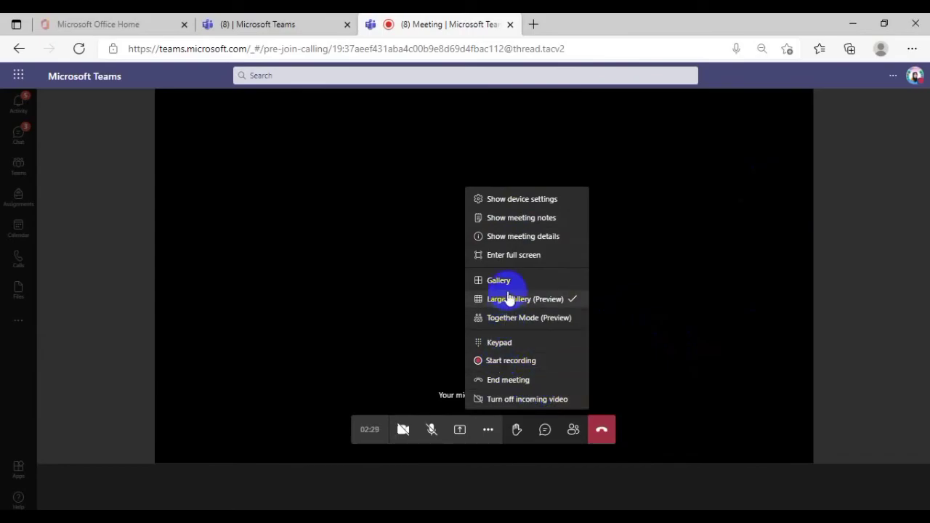
left_click(573, 434)
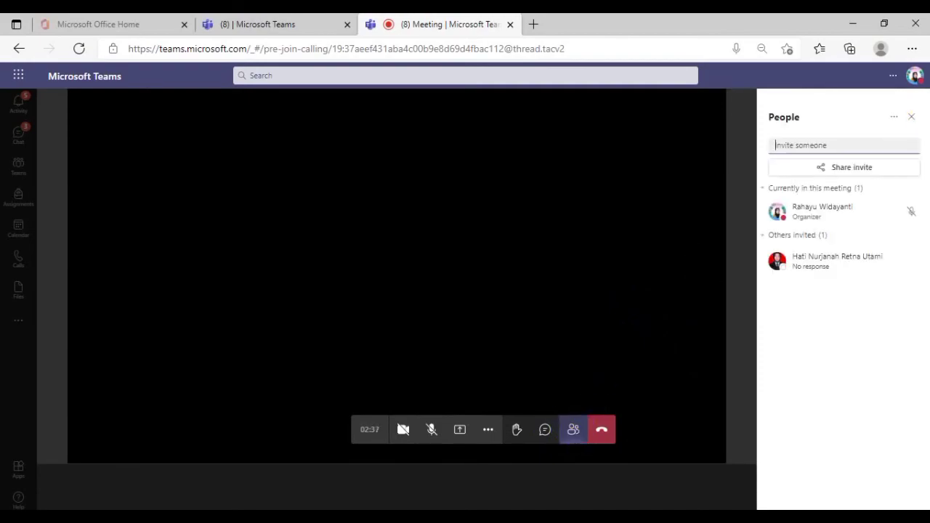
left_click(912, 120)
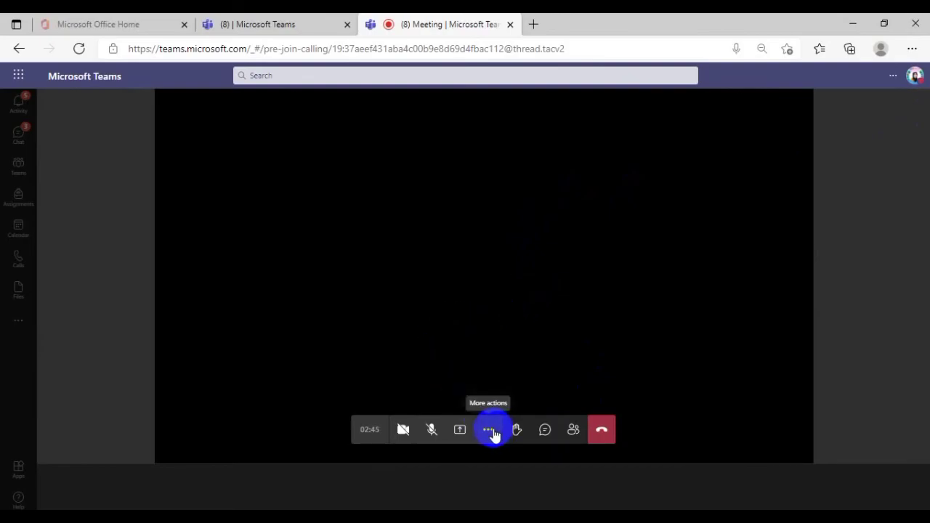
Download the meeting's attendance list from the People pane
left_click(573, 431)
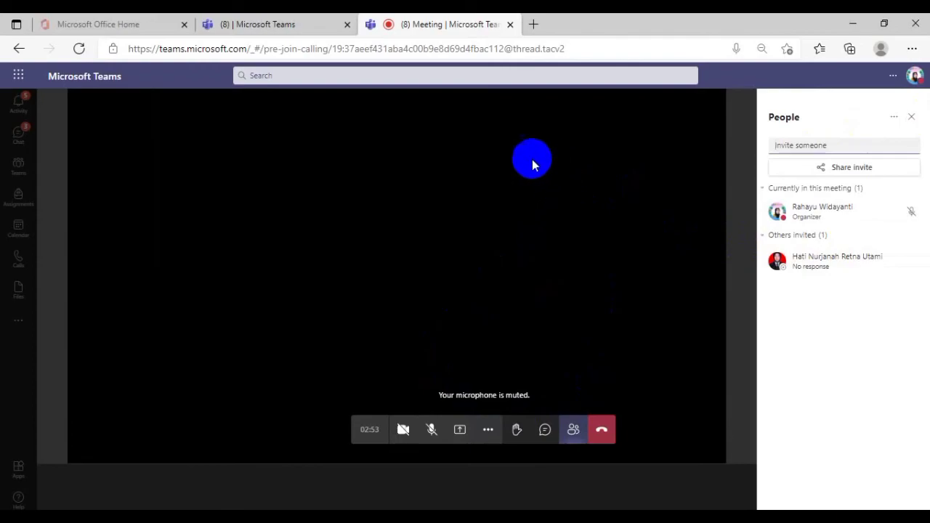
left_click(895, 118)
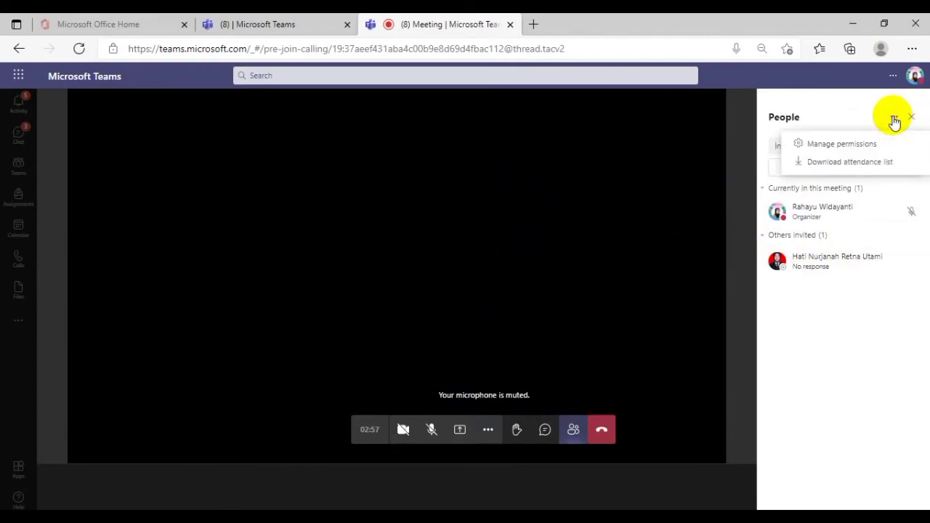
left_click(833, 164)
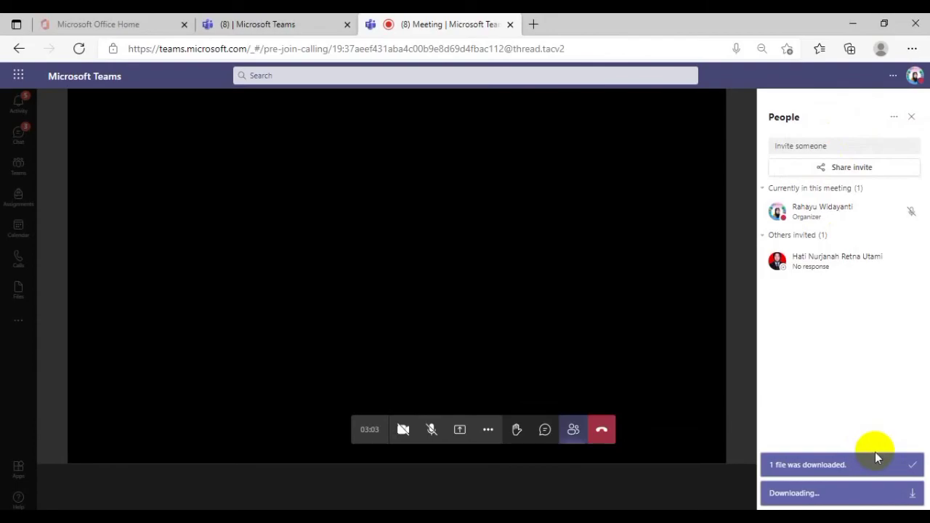
left_click(803, 471)
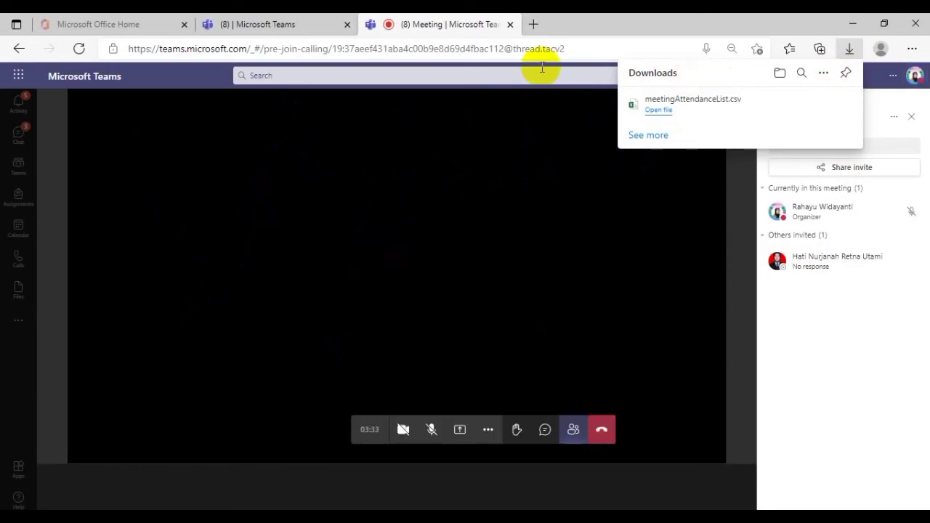
Leave the meeting, closing its browser tab, and return to the class team's Link Meeting channel
left_click(601, 435)
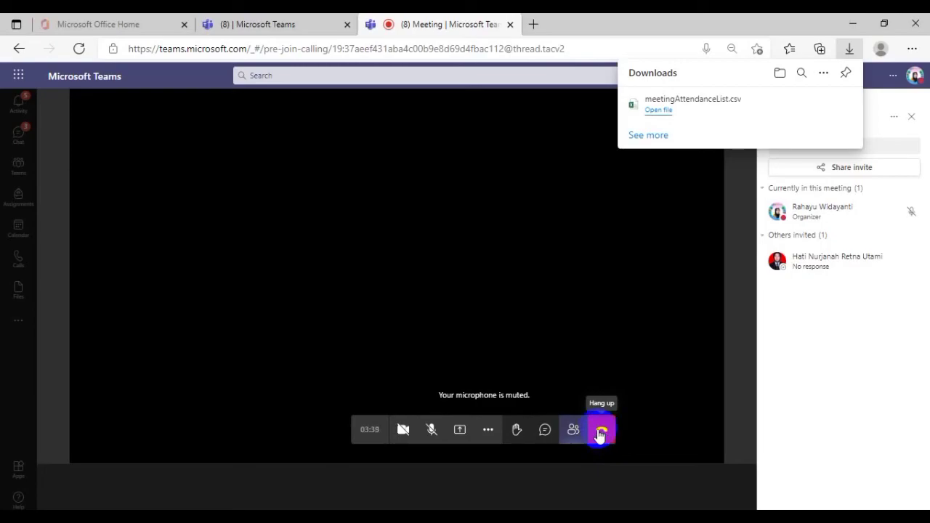
left_click(601, 434)
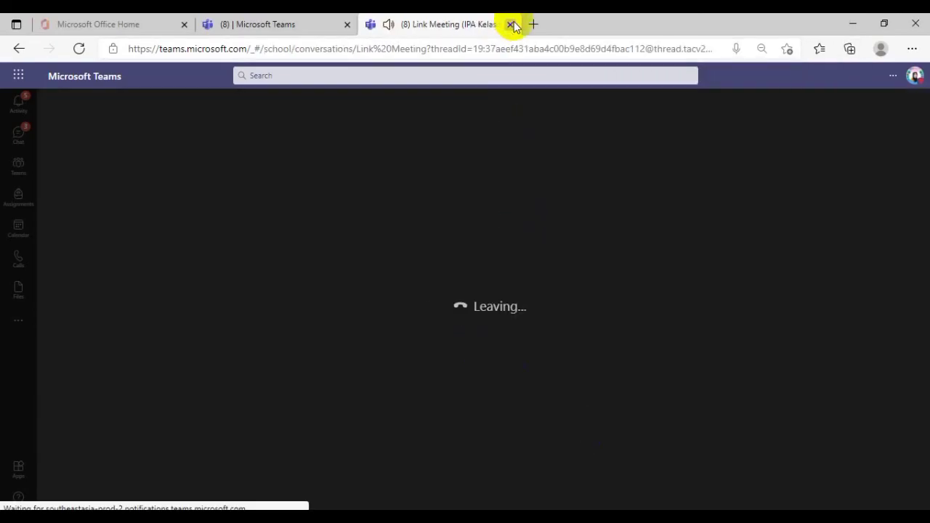
left_click(390, 135)
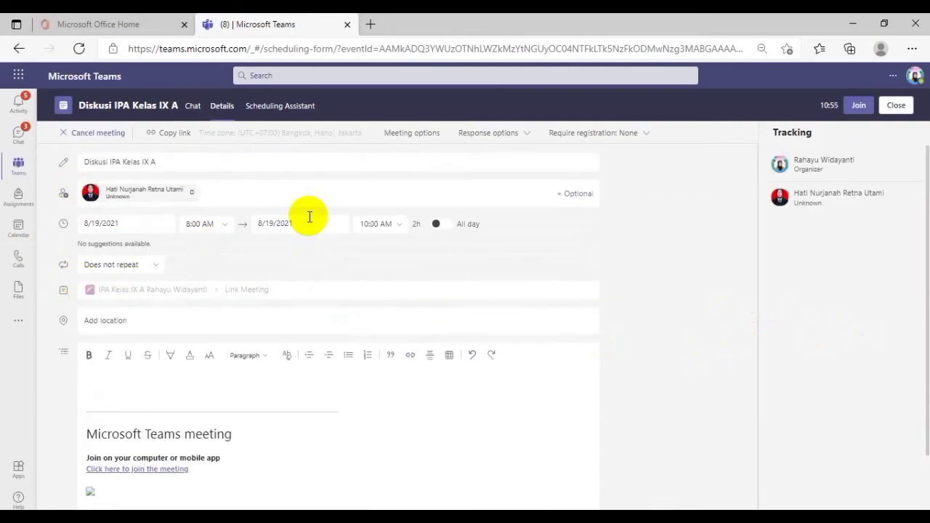
left_click(859, 106)
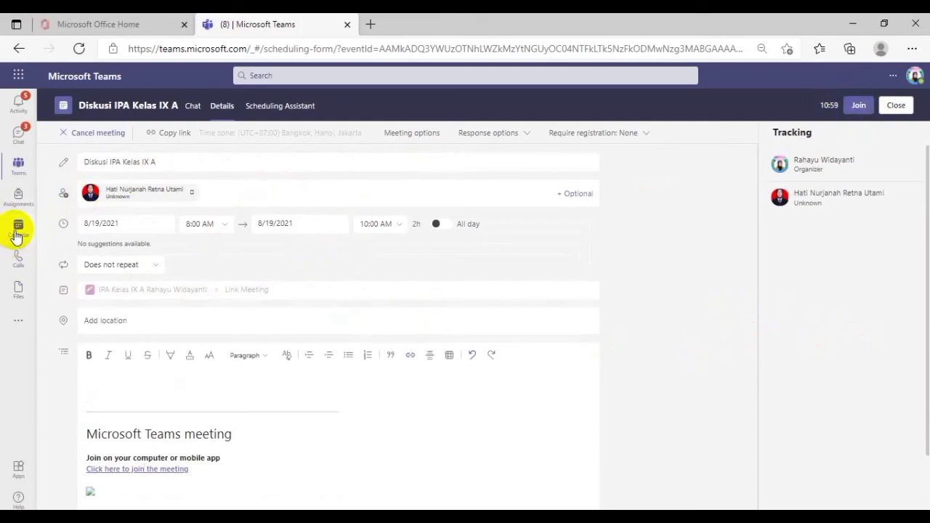
left_click(16, 173)
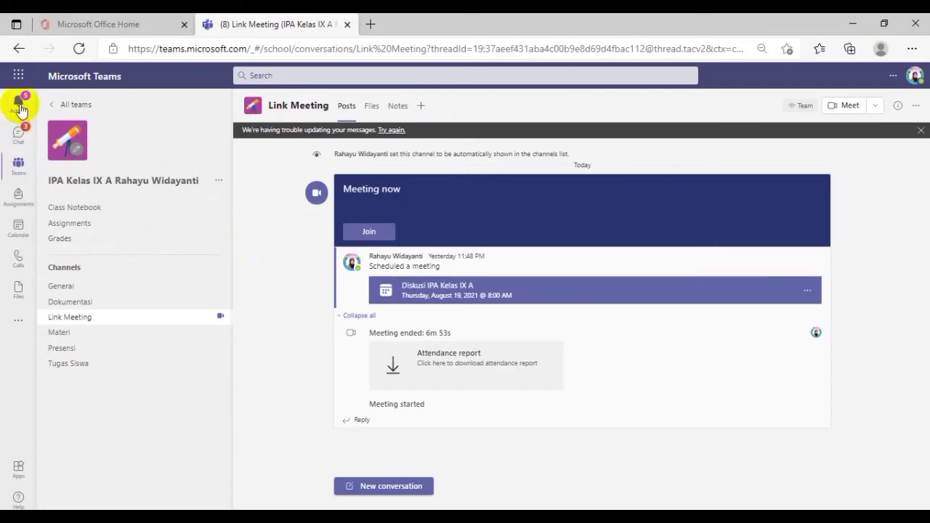
Start a new calendar meeting titled "Diskusi Pelepasan Siswa" and add the colleague as a required attendee
left_click(18, 229)
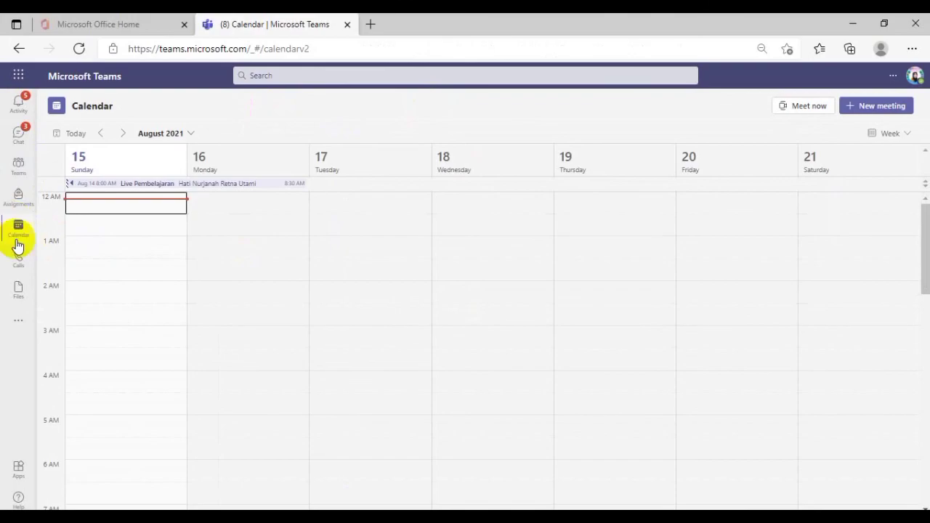
left_click(879, 107)
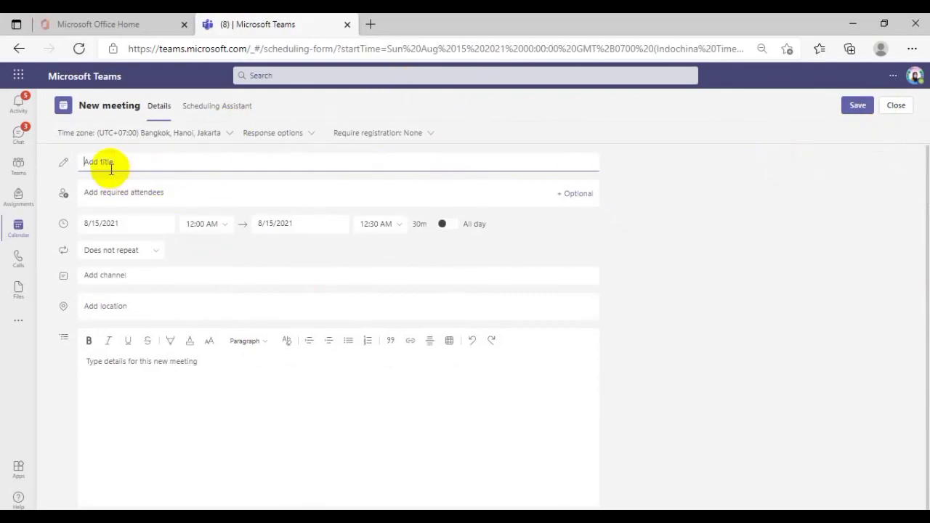
type("Diskusi Classmeeting")
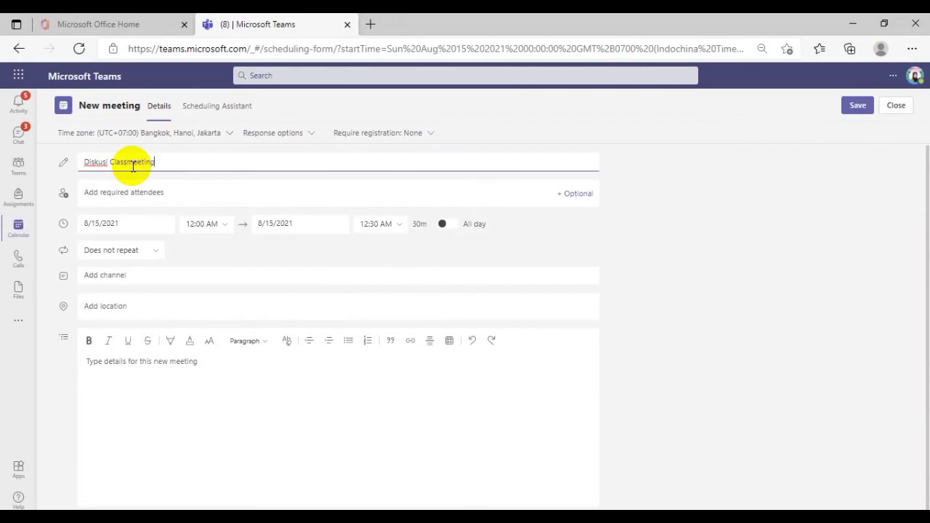
left_click(140, 191)
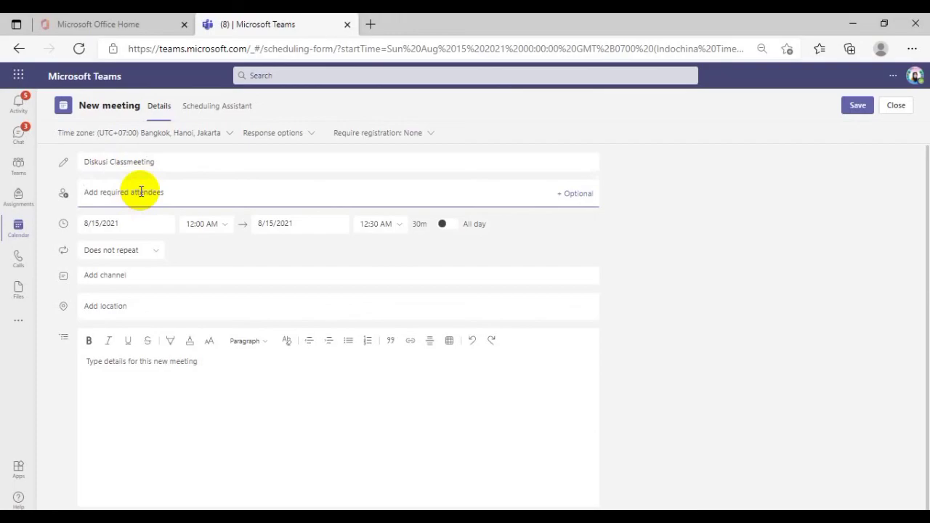
type("hat")
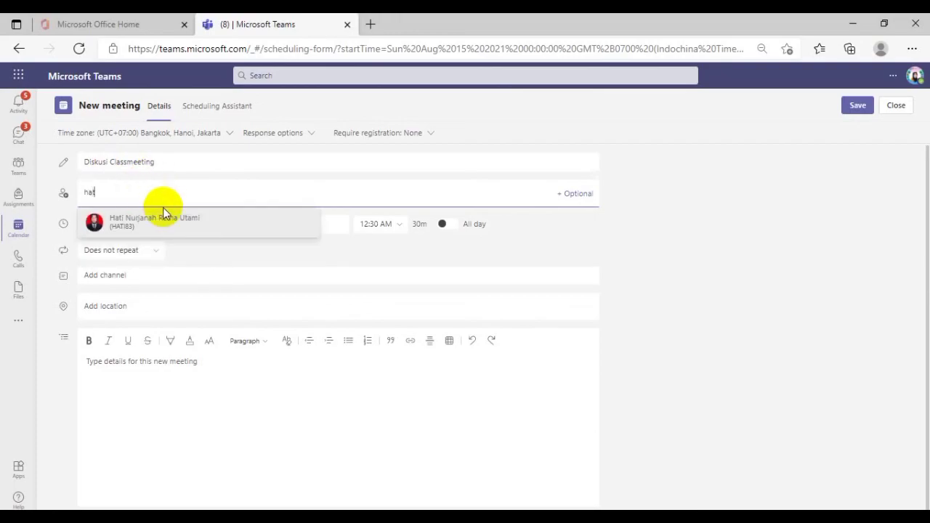
left_click(157, 224)
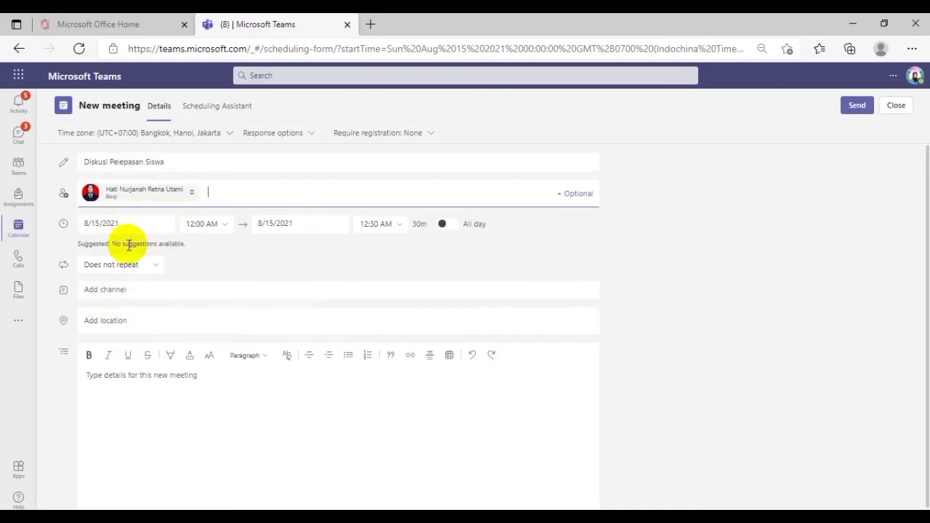
Set the new meeting's date to 8/16/2021 and send the invitation
left_click(101, 224)
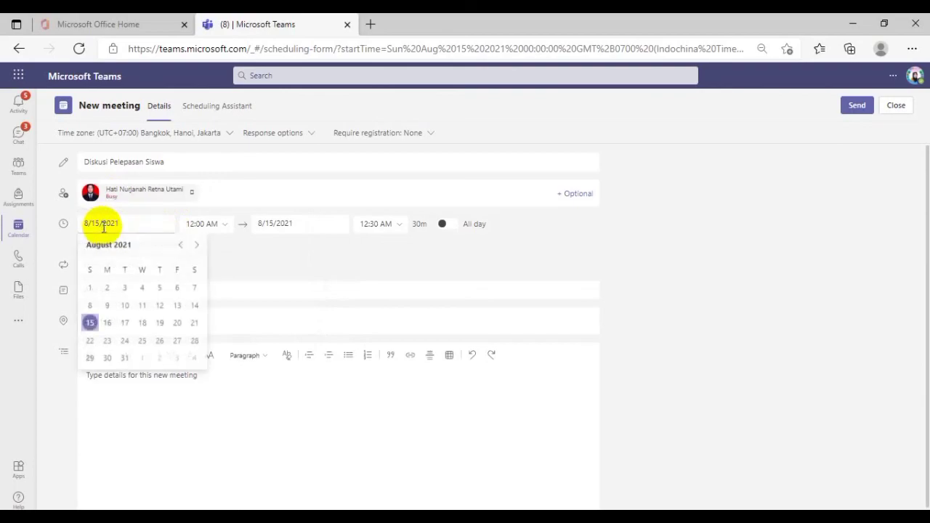
left_click(107, 324)
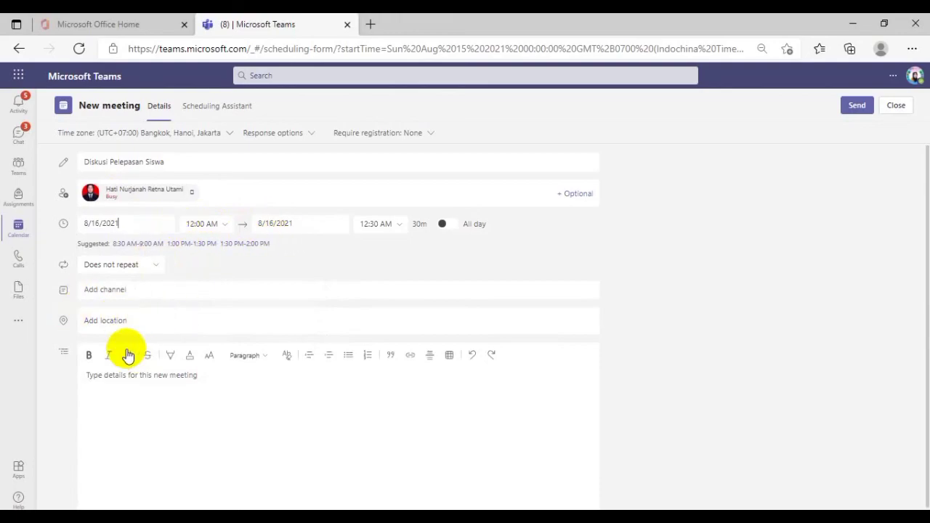
left_click(857, 110)
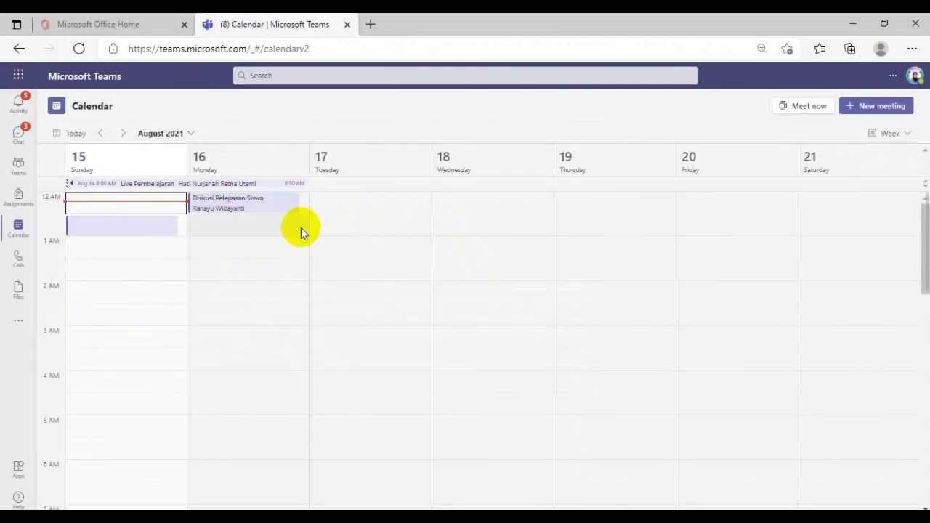
Open the "Diskusi Pelepasan Siswa" meeting for editing and review its meeting options page before closing it
right_click(231, 210)
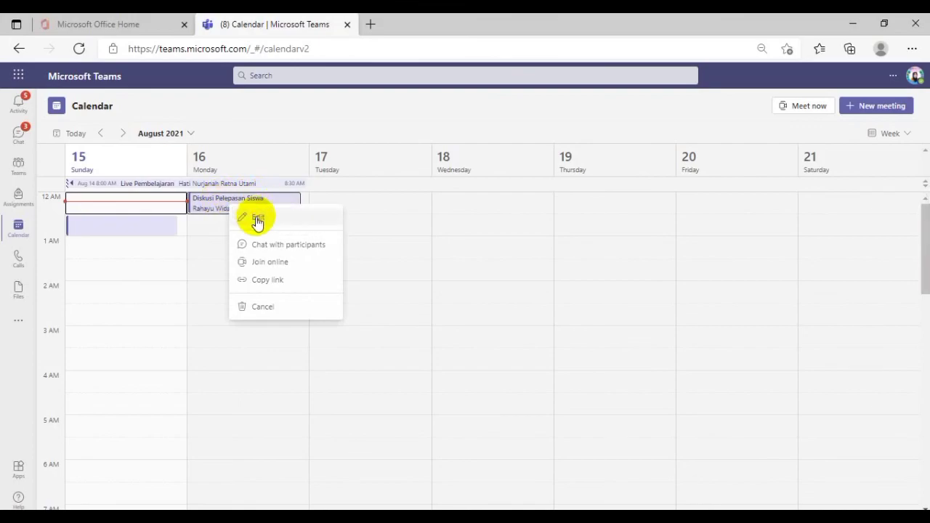
left_click(250, 218)
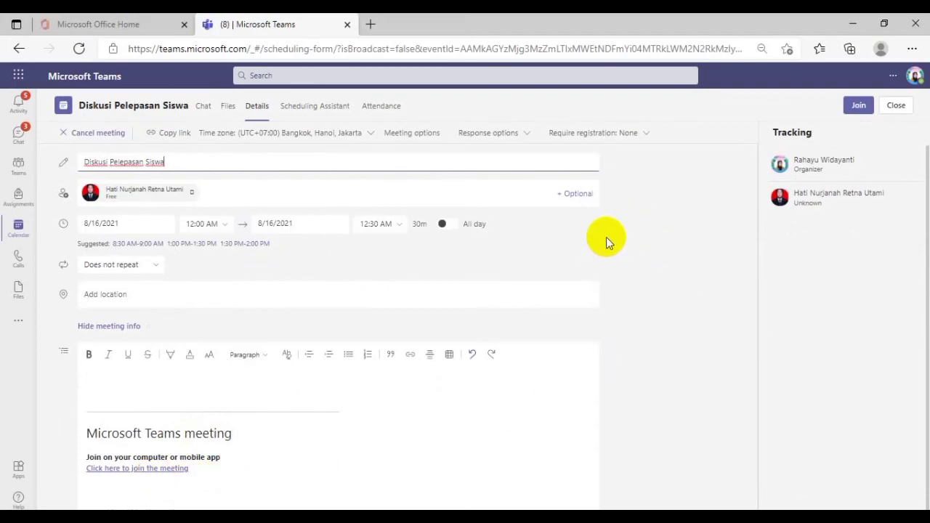
left_click(419, 135)
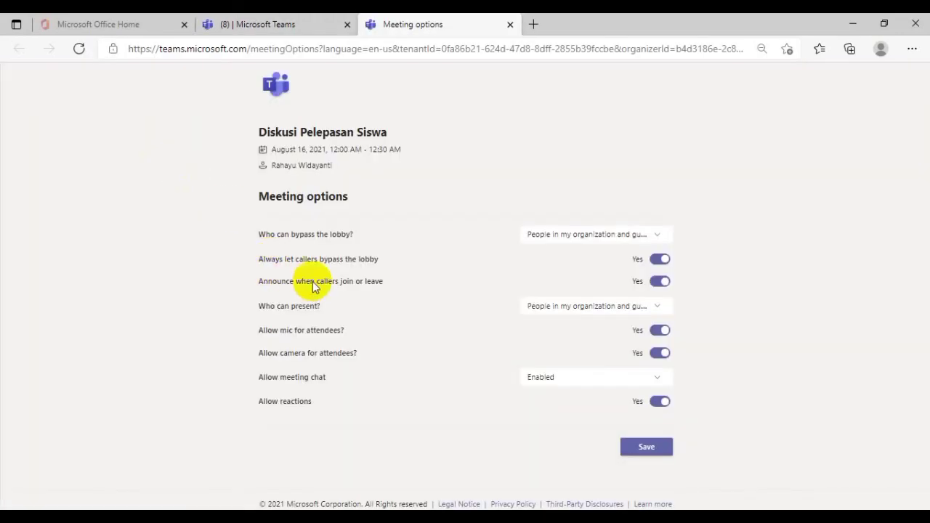
left_click(509, 24)
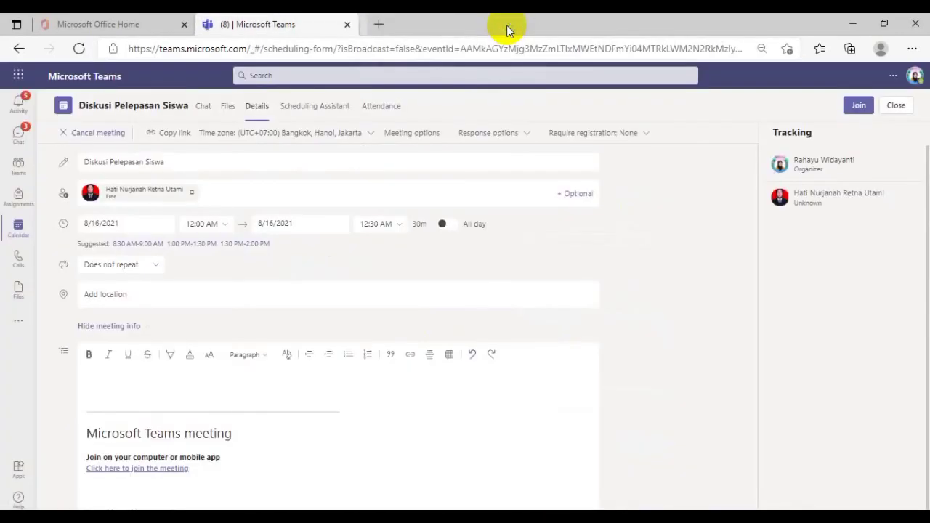
Copy the address of the "Click here to join the meeting" link from the "Diskusi Pelepasan Siswa" details
right_click(151, 469)
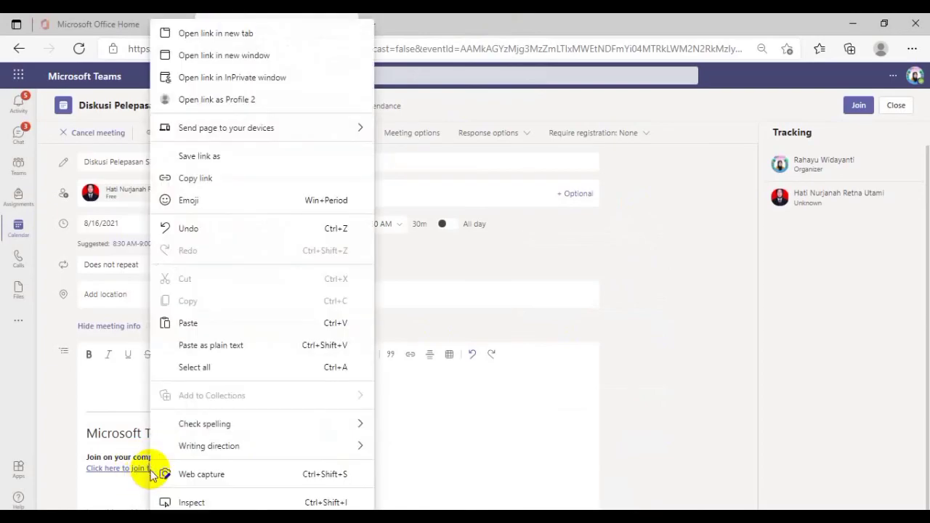
left_click(209, 185)
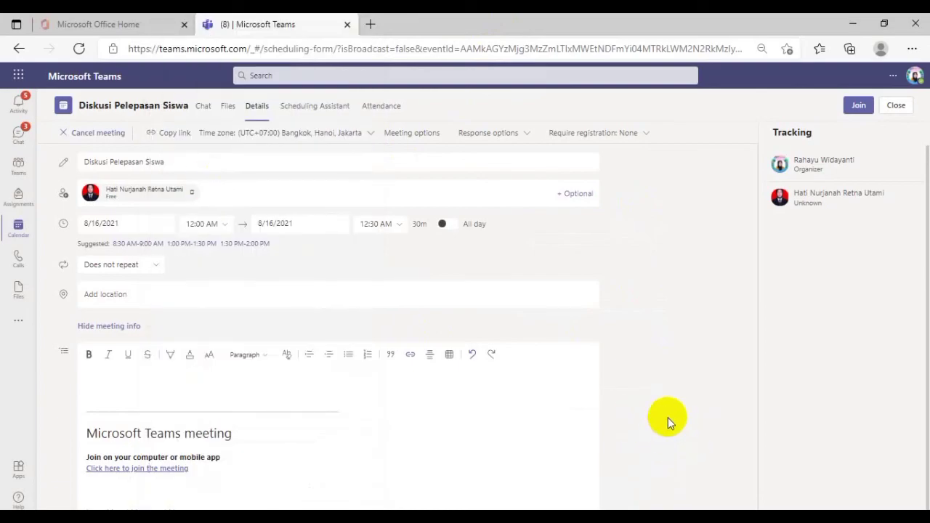